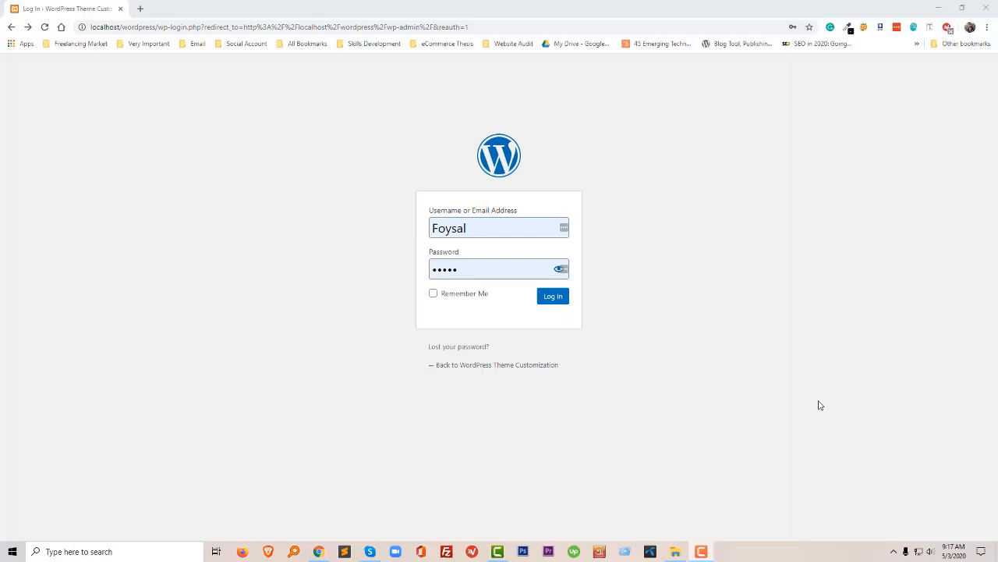
Step: Log in to WordPress with the prefilled credentials and open the site's front page in a separate browser tab
click(719, 356)
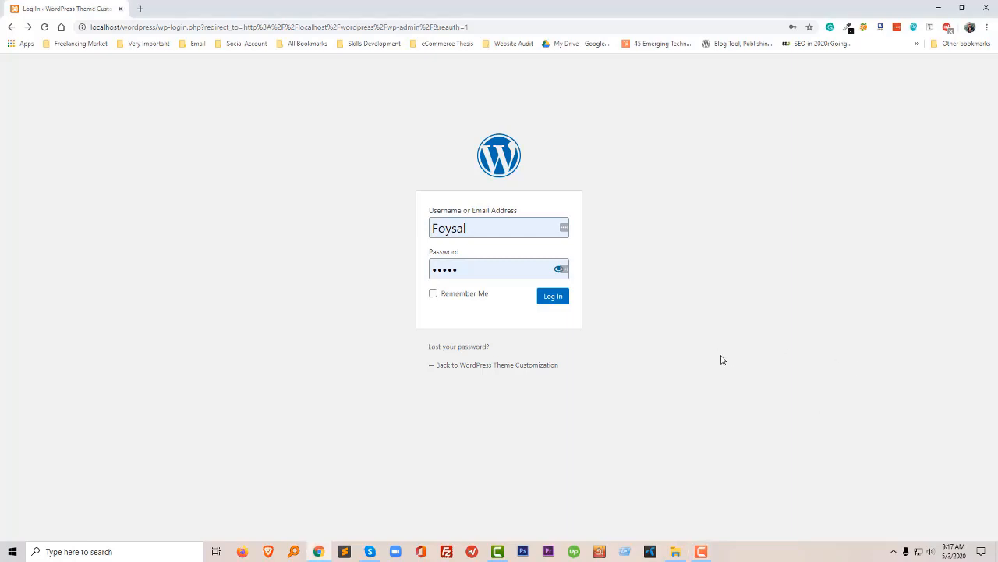
click(553, 297)
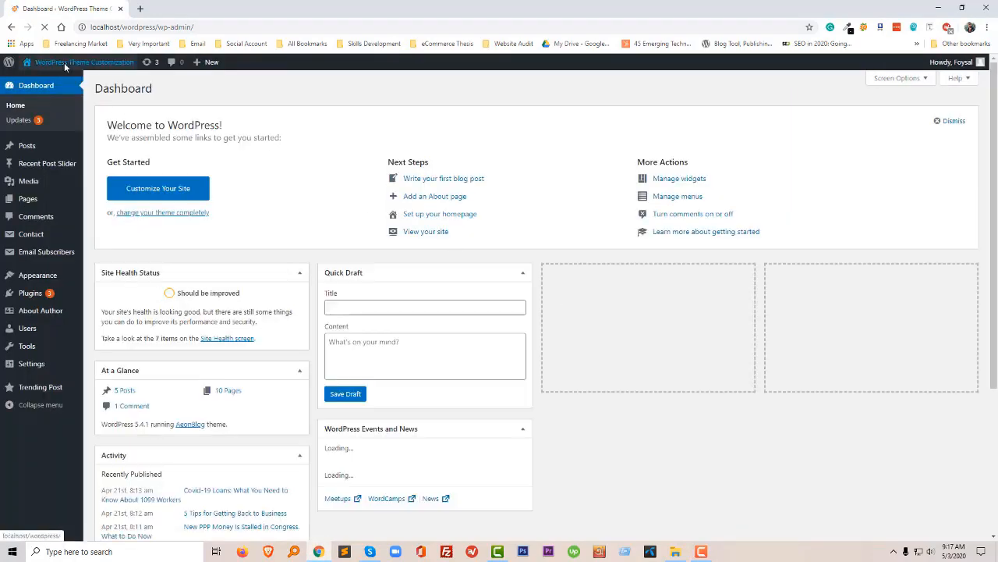
mouse_move(58, 64)
middle_click(43, 79)
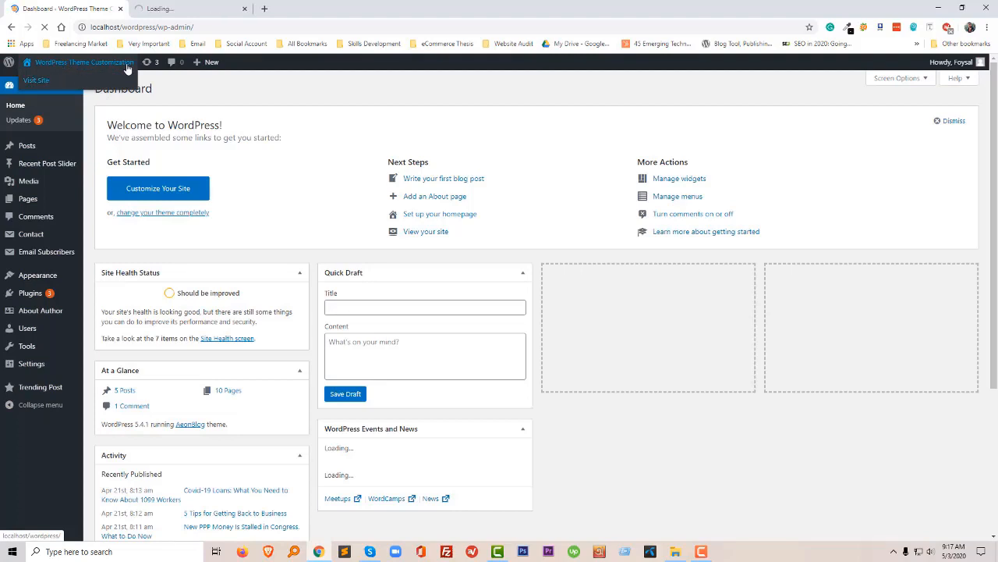
click(184, 9)
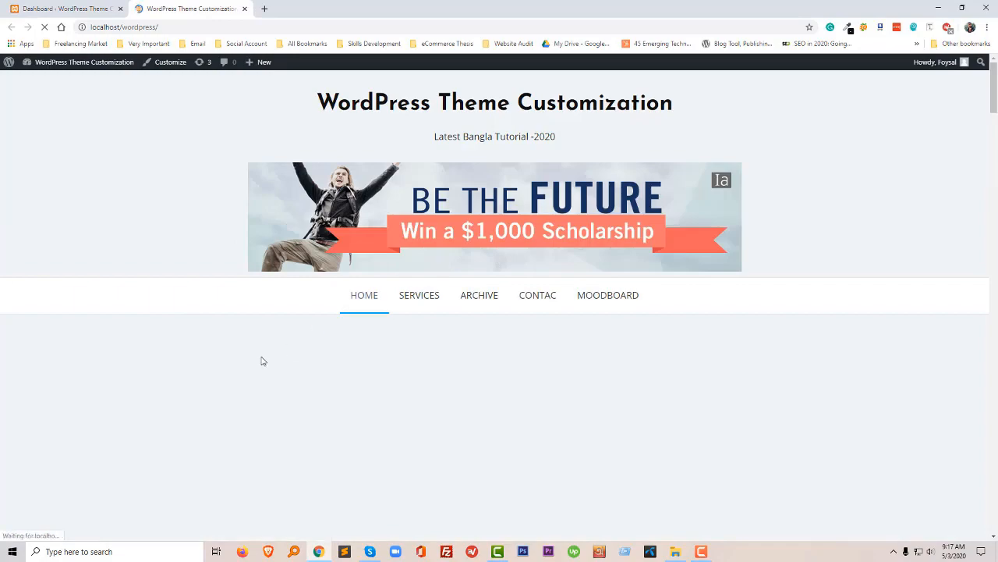
Step: Look through the front page's posts and sidebar widgets, and close its tab to return to the dashboard
scroll(269, 359, down, 3)
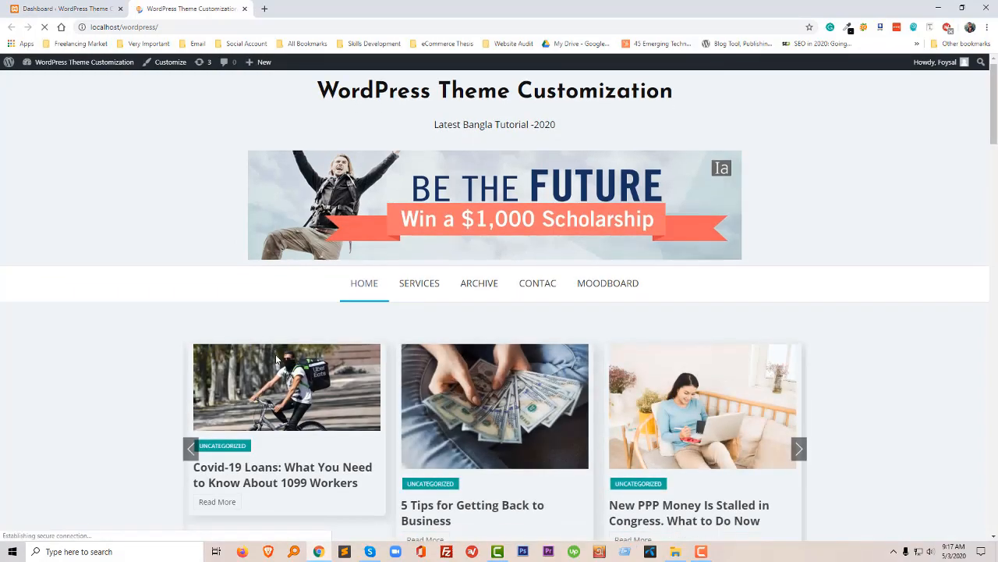
scroll(276, 359, down, 10)
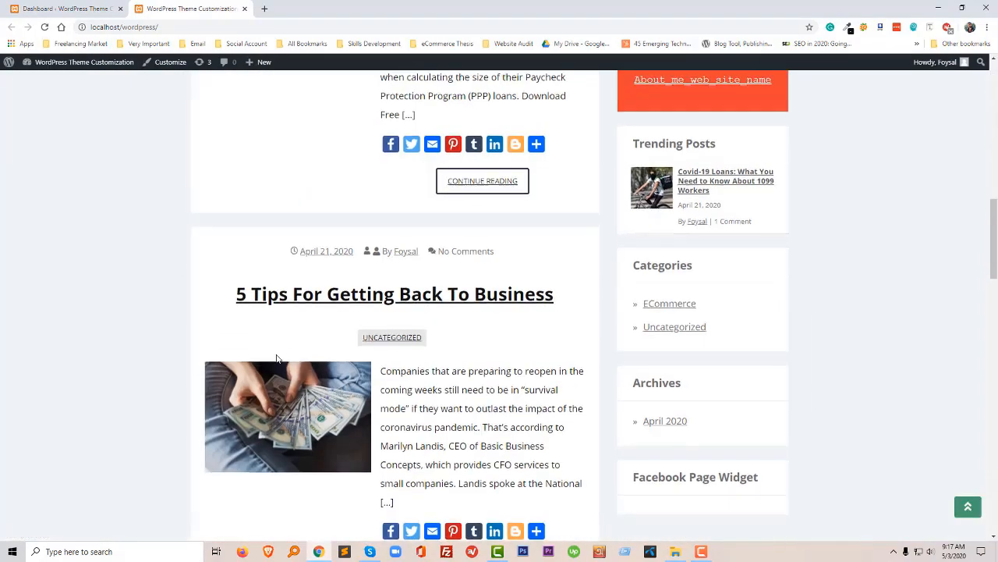
scroll(276, 358, down, 15)
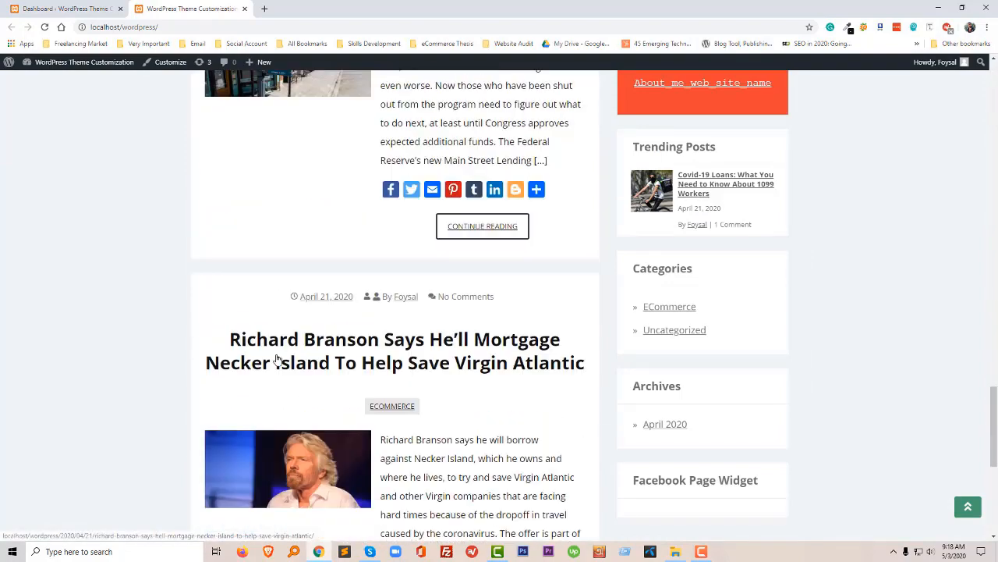
scroll(276, 359, down, 2)
scroll(276, 354, up, 9)
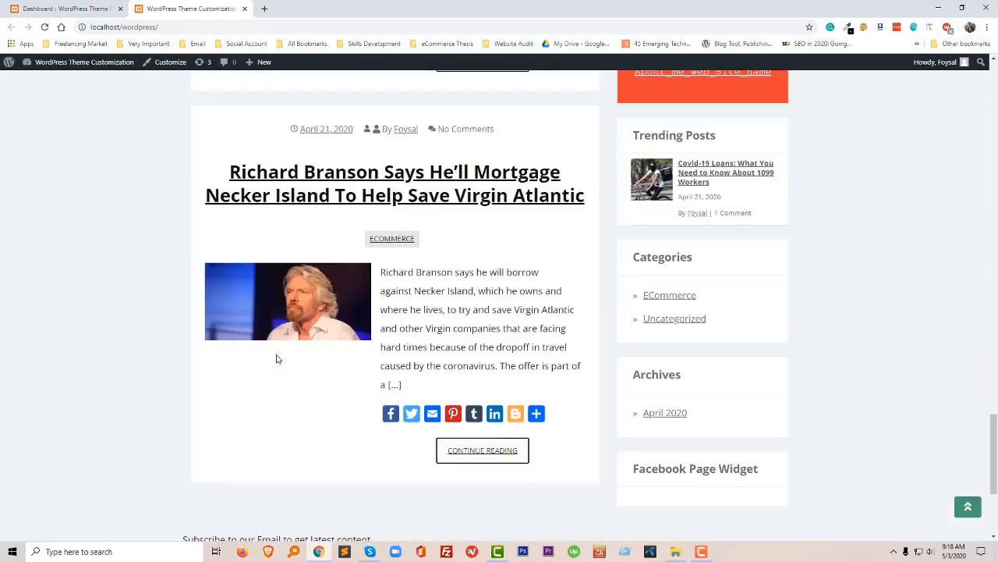
click(86, 5)
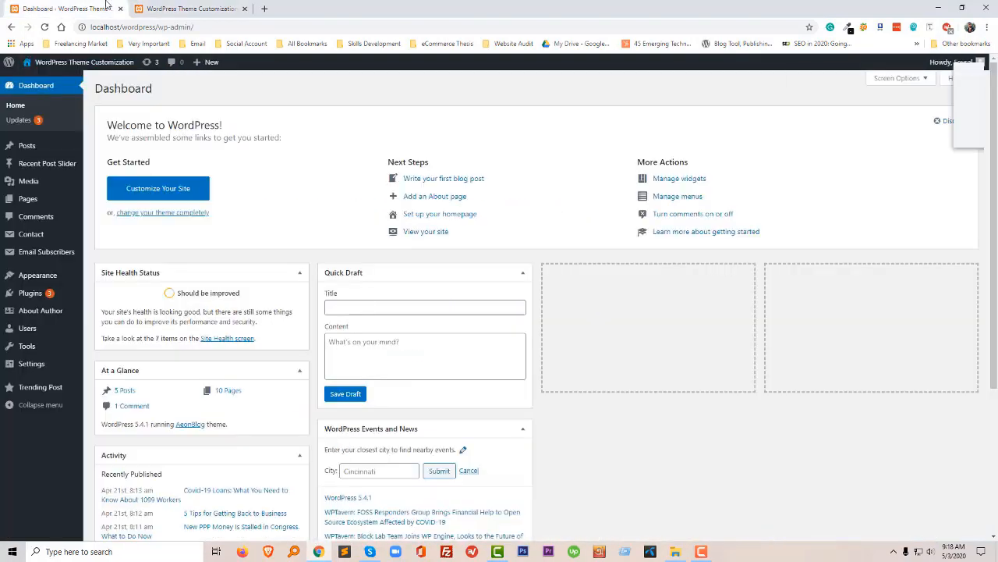
click(244, 9)
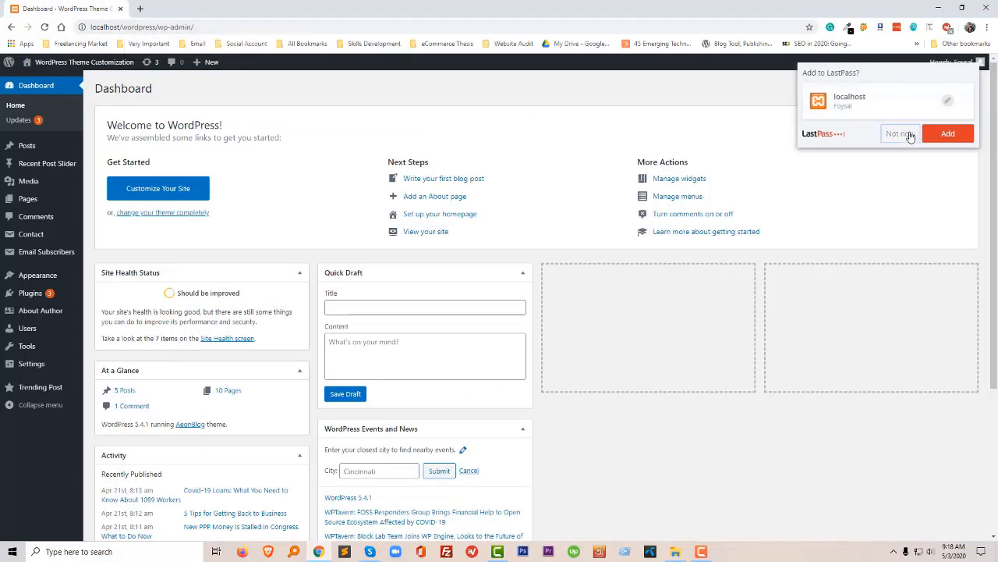
Step: Decline saving the login in LastPass and log out of WordPress, leaving only a fresh browser tab open
click(906, 133)
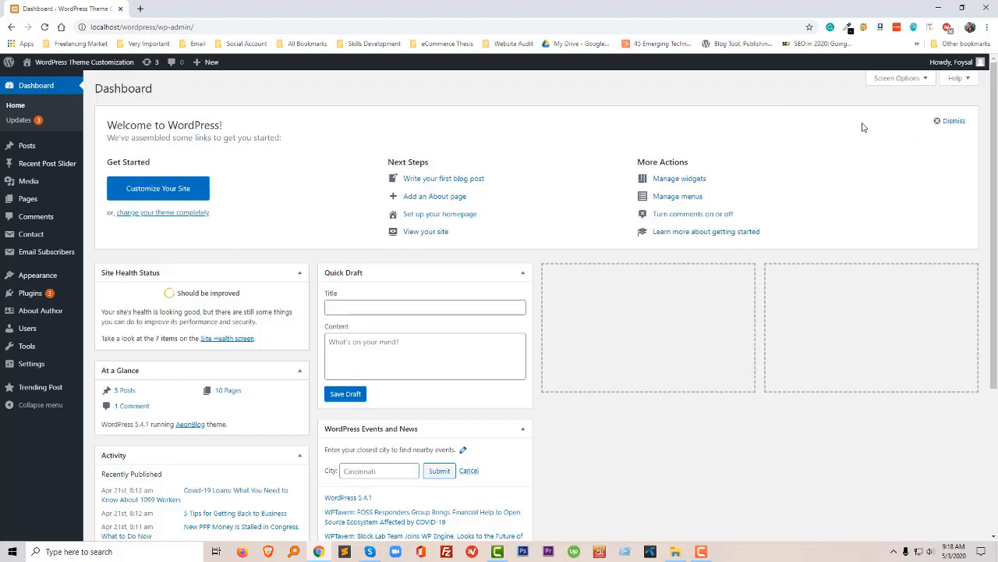
mouse_move(953, 65)
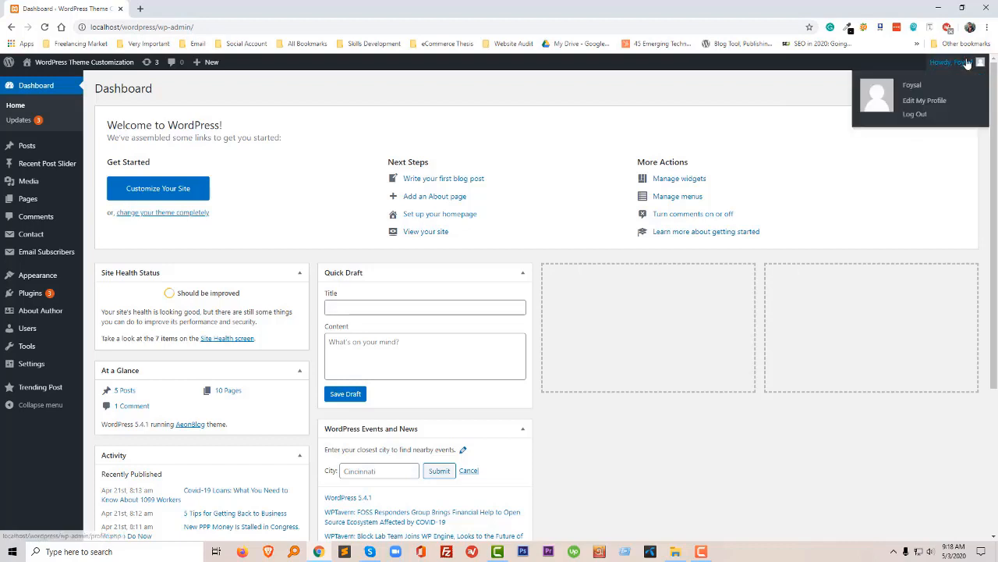
click(922, 108)
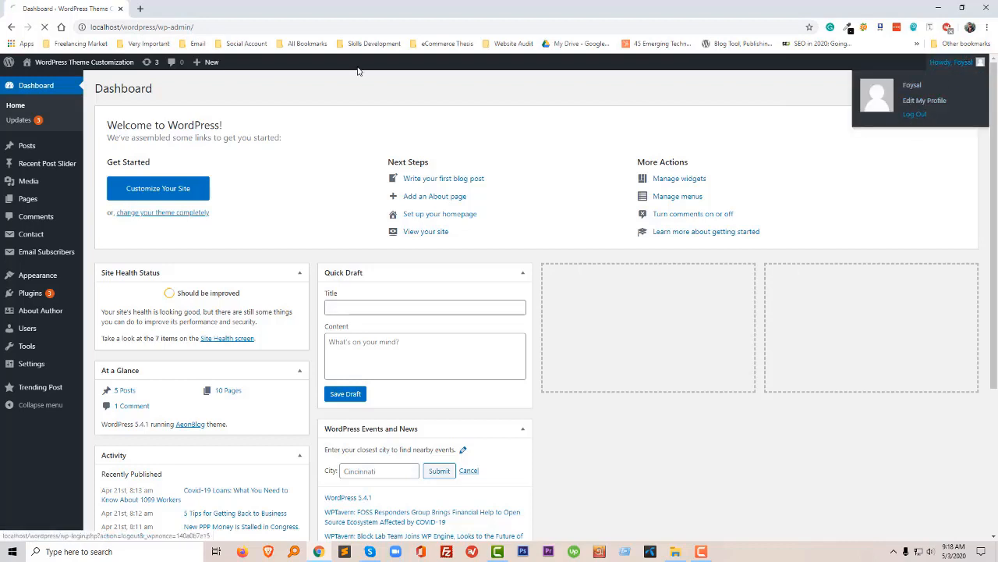
click(138, 10)
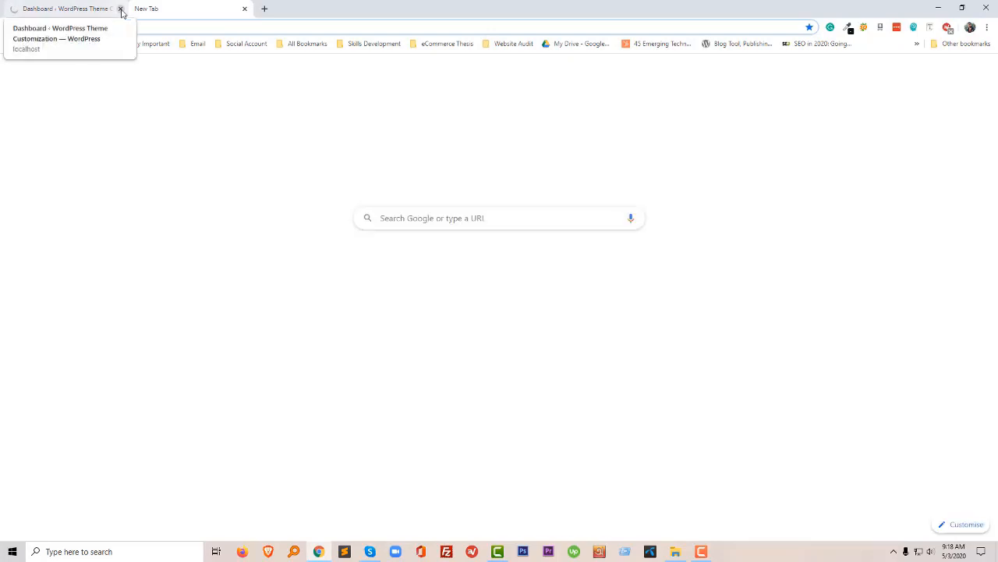
click(120, 9)
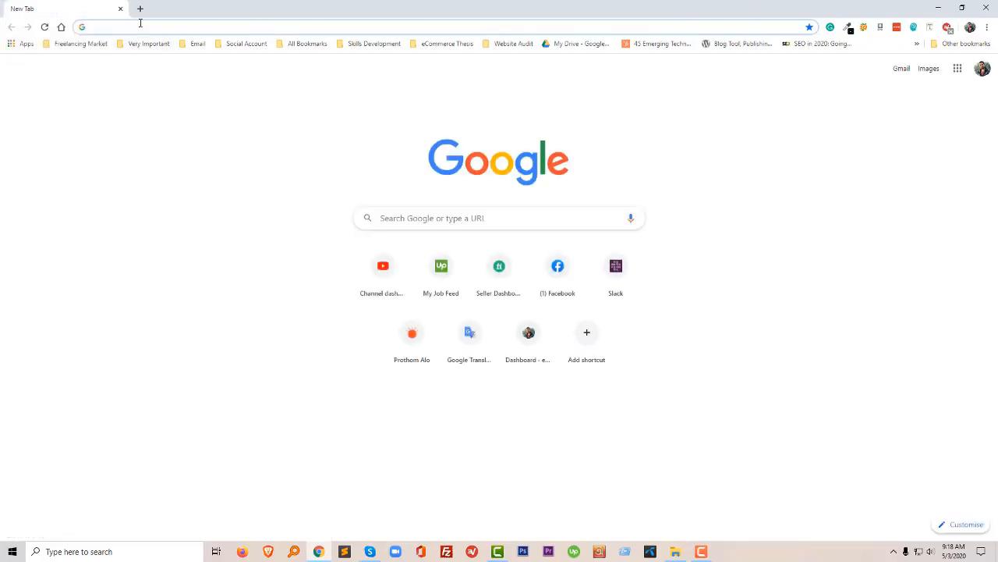
Step: Open the WordPress login page through the address localhost/wordpress/wp-admin/
click(141, 27)
text(l)
key(Right)
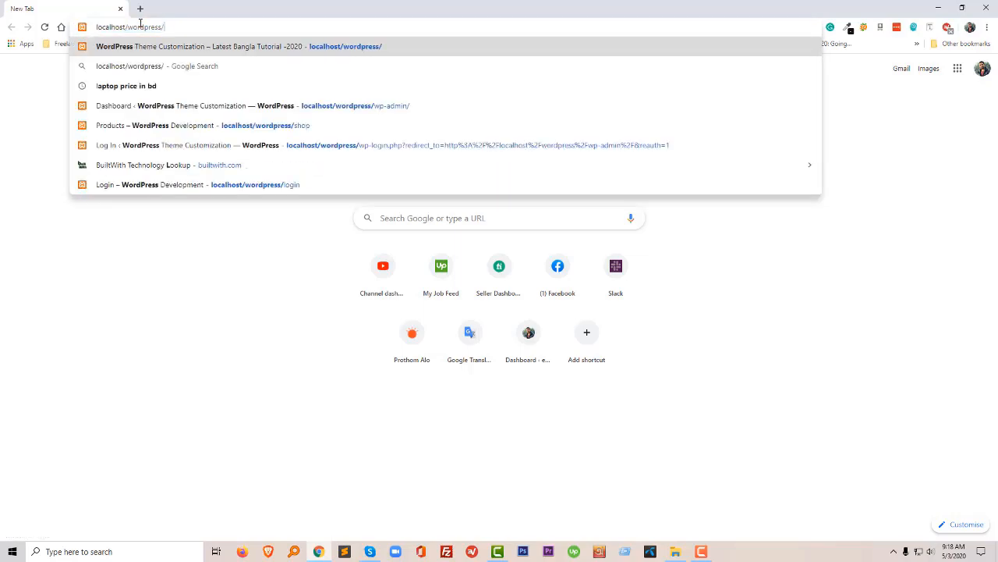
key(Down)
key(Down)
key(Down)
key(Down)
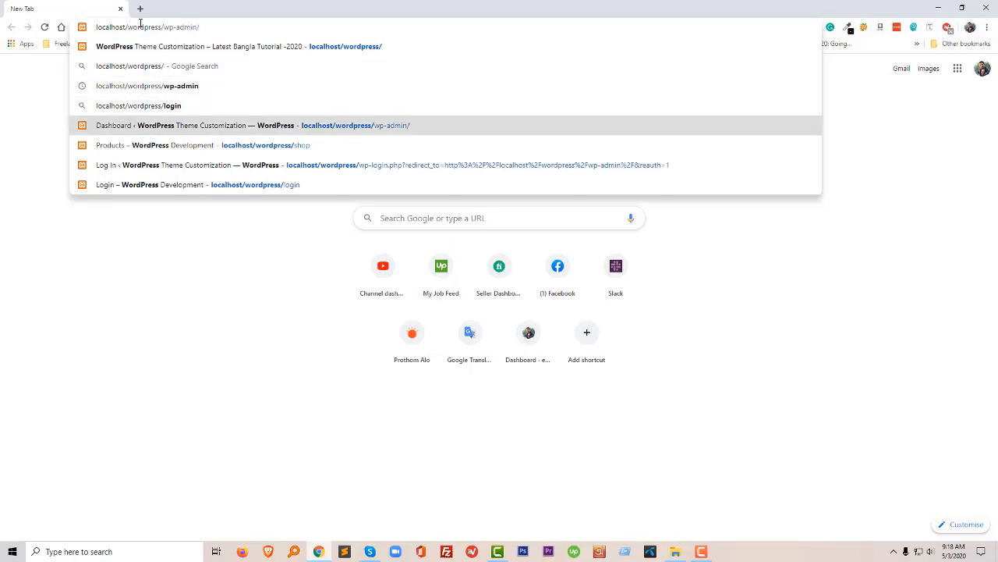
key(Return)
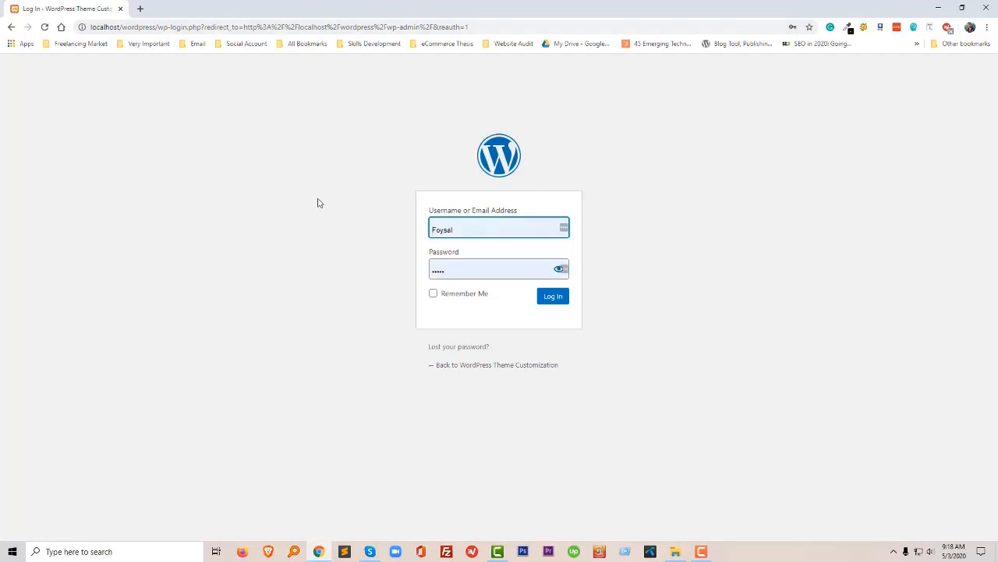
click(319, 203)
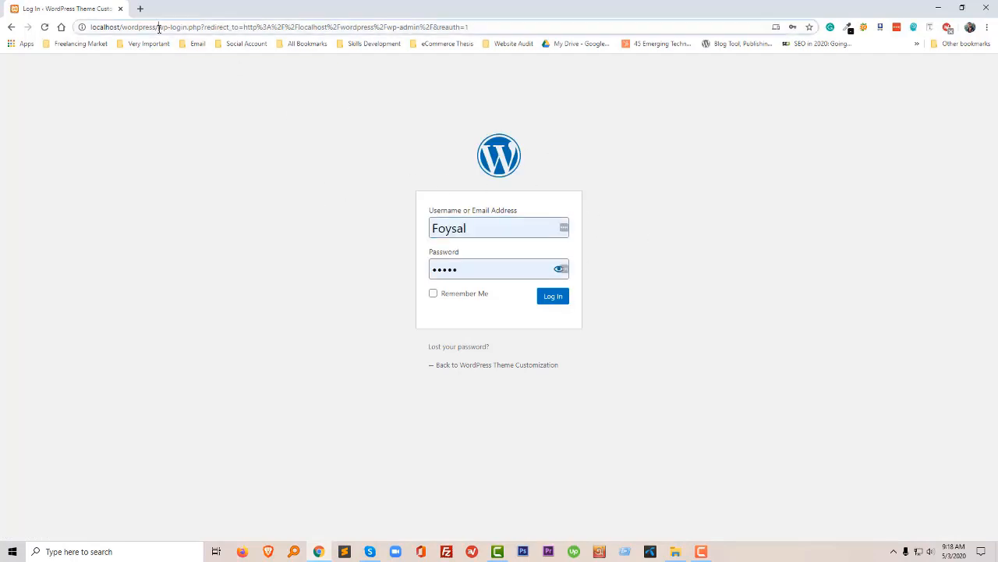
Step: Replace the wp-login.php part of the page address with wp-admin/ and load it again
drag(158, 28, 496, 31)
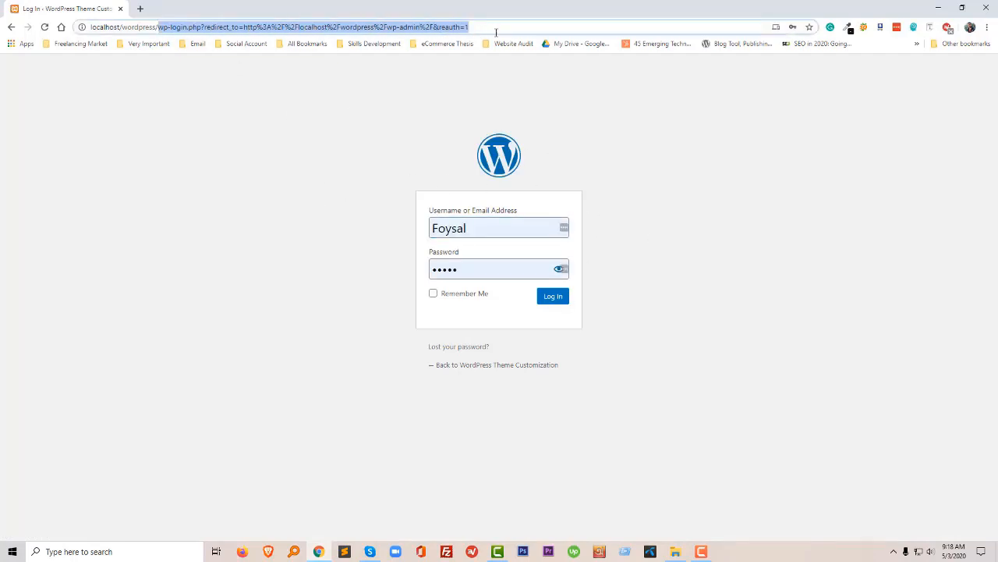
text(wp)
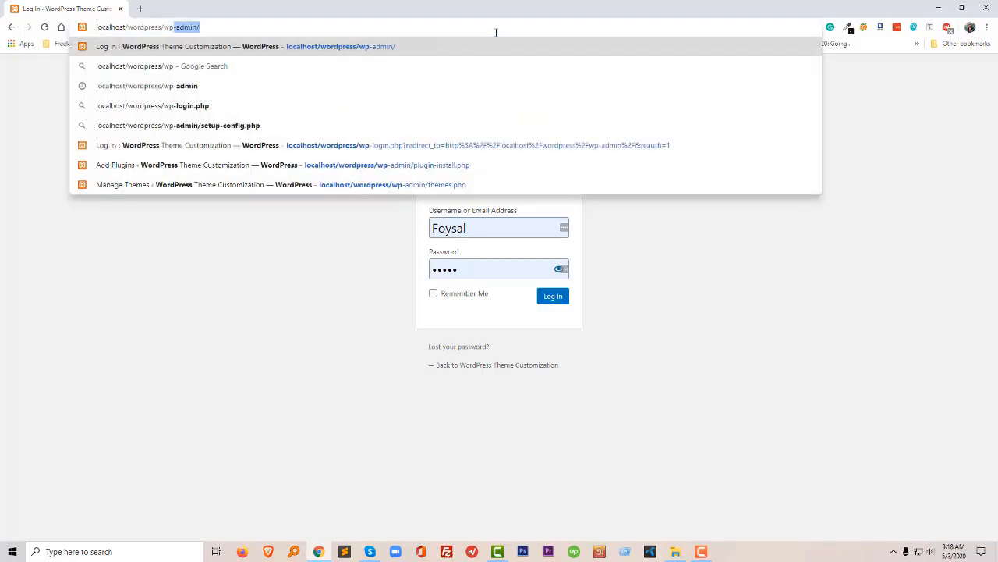
key(Right)
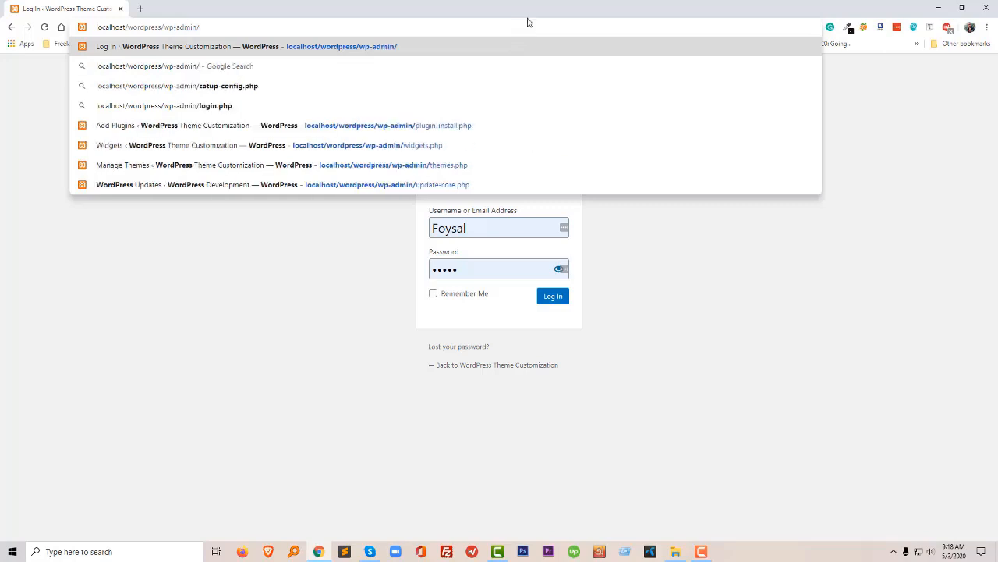
key(Return)
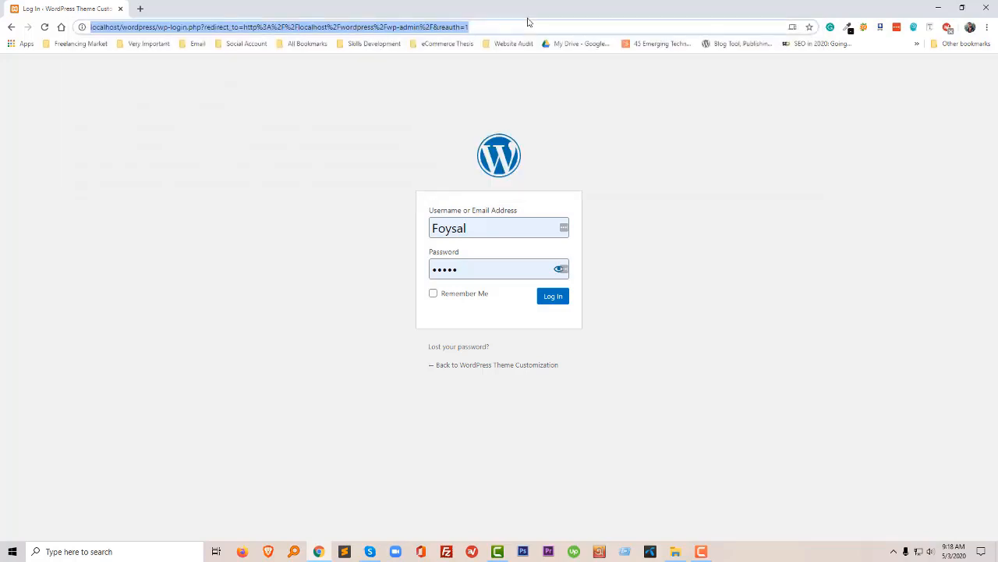
Step: Examine the wp-login.php part of the address and log in to the dashboard with the prefilled credentials
click(159, 27)
drag(185, 27, 502, 28)
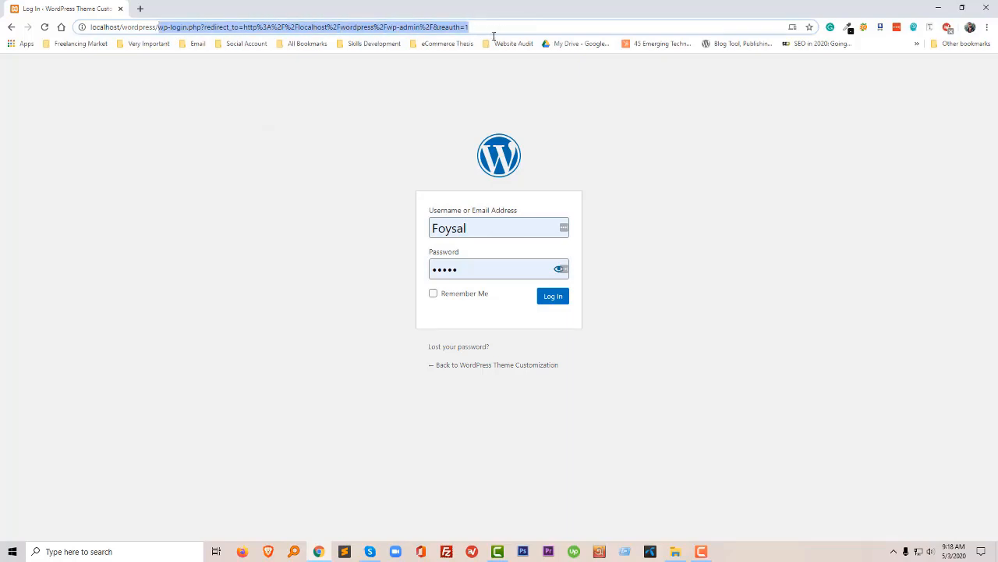
click(307, 97)
click(552, 297)
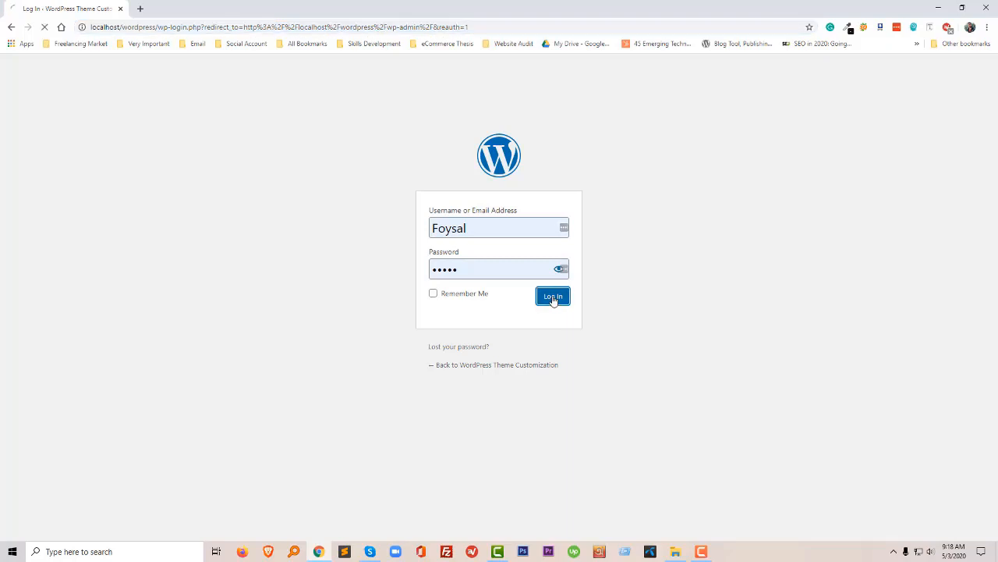
click(549, 297)
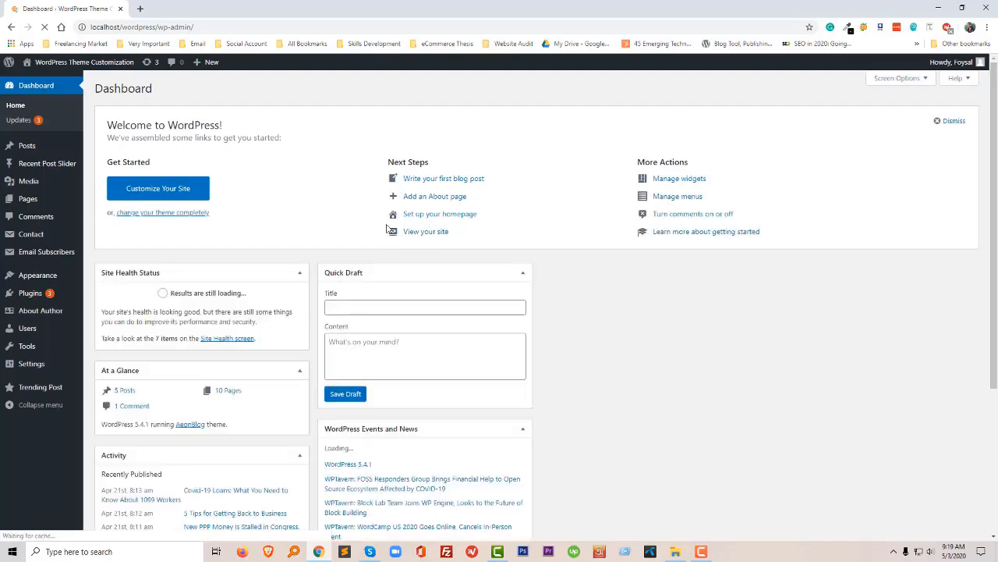
Step: Open the page for adding new plugins and search it for "url change"
mouse_move(29, 294)
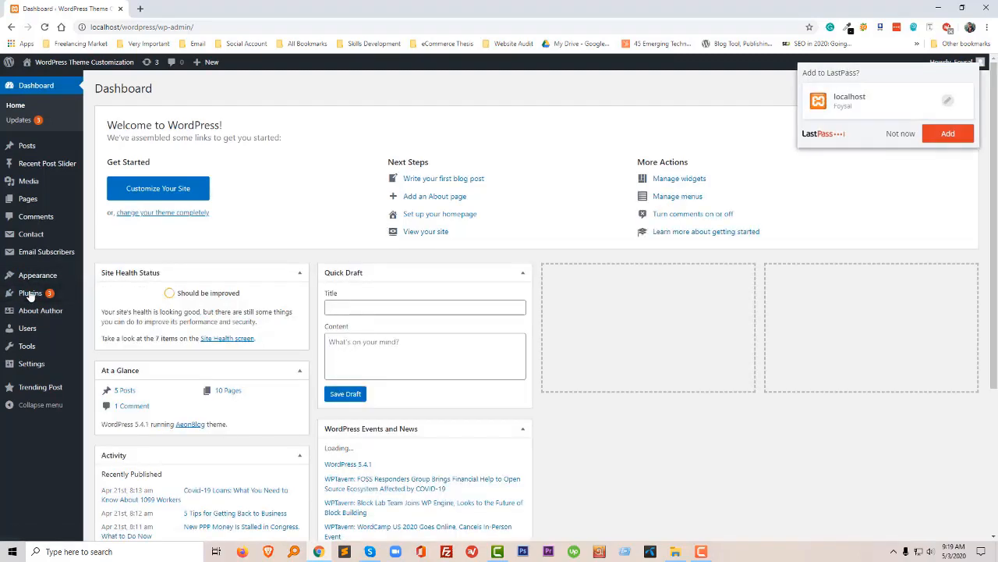
click(103, 309)
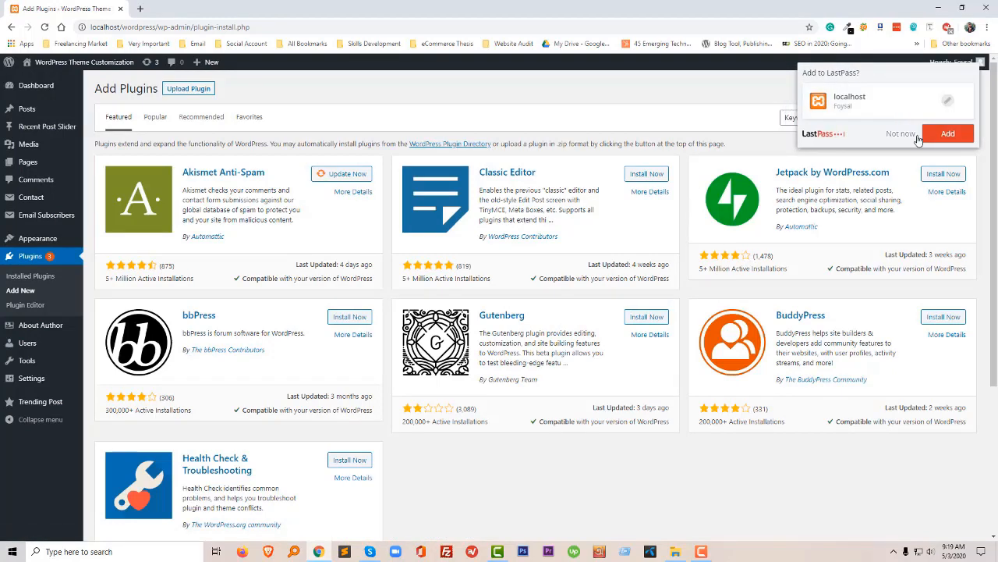
click(850, 117)
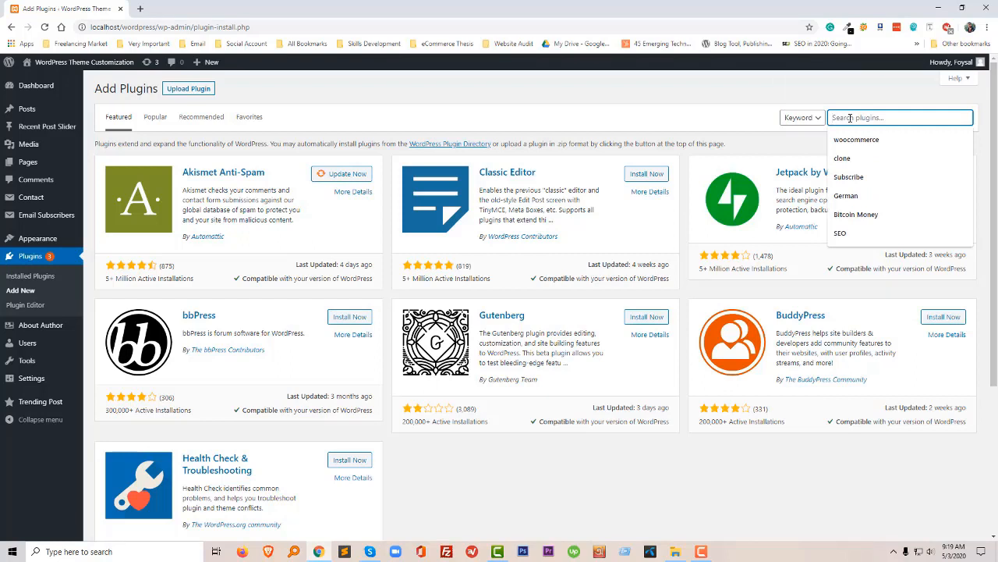
text(ur)
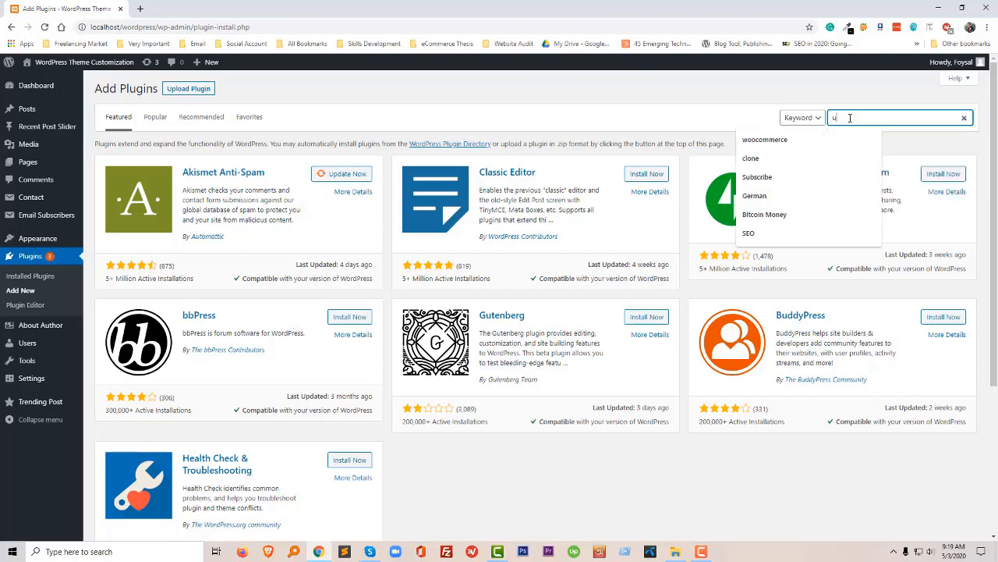
text(l)
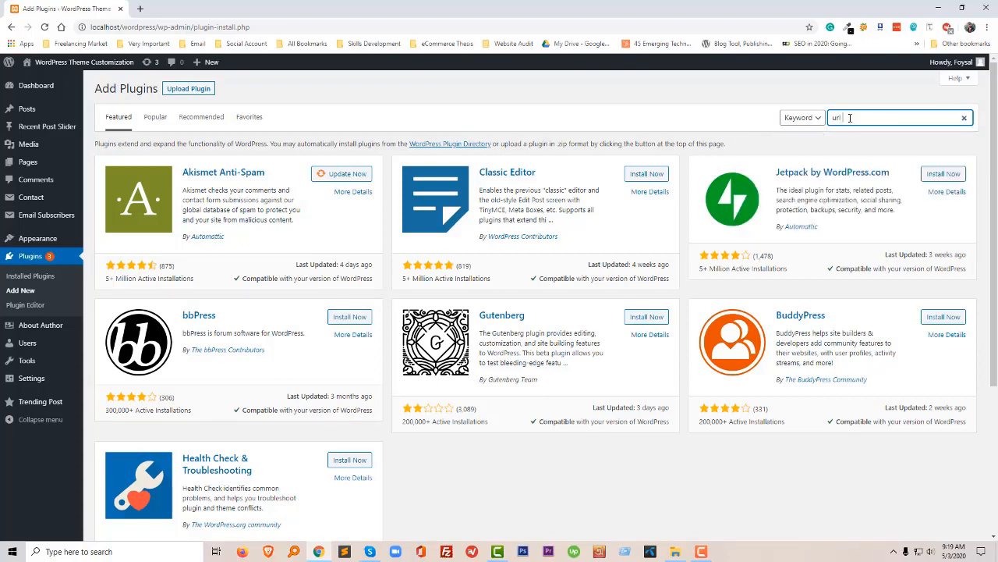
text( change)
key(Return)
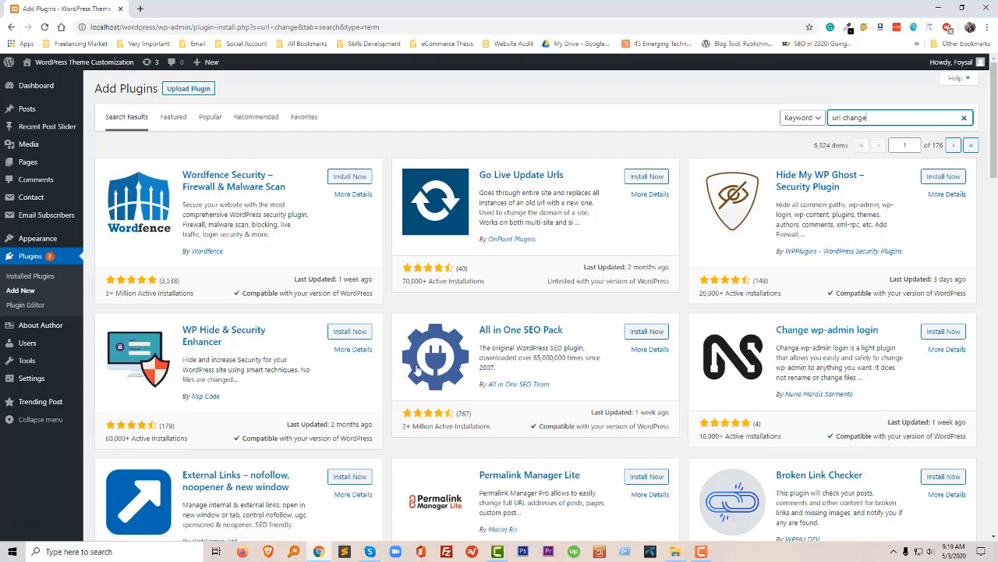
Step: Open the details of the Change wp-admin login plugin and review its description and screenshots
click(952, 349)
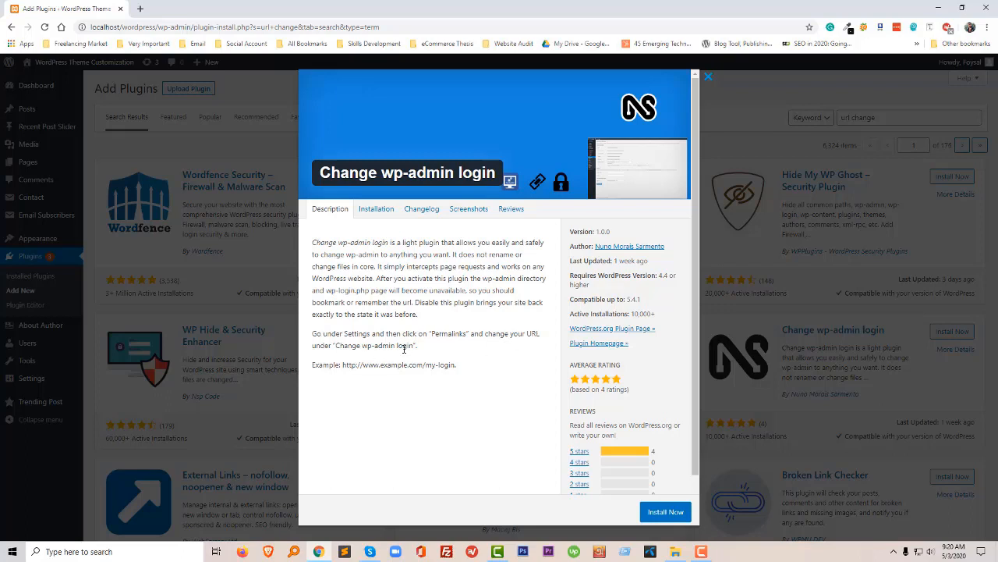
click(469, 210)
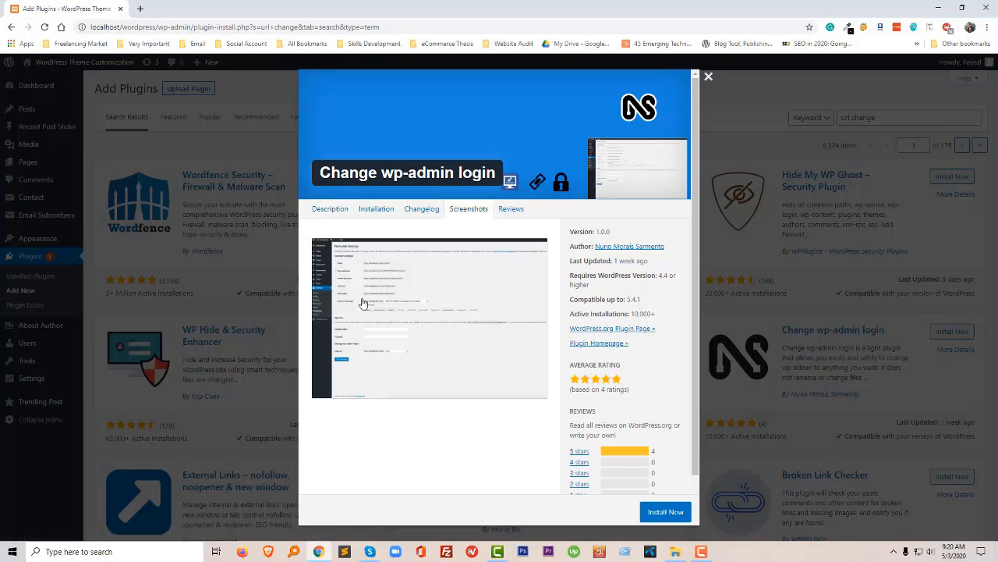
click(331, 207)
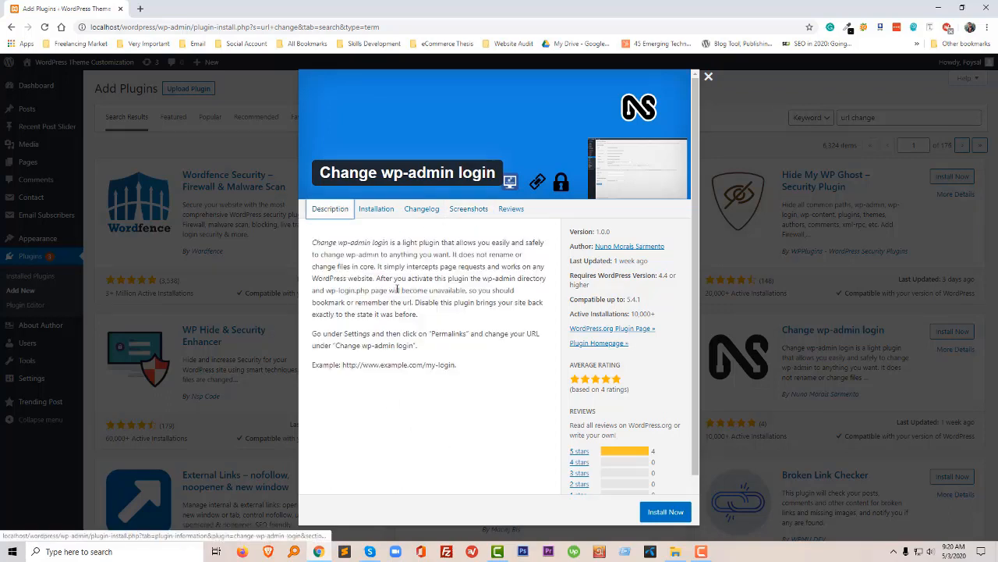
Step: Install and activate the Change wp-admin login plugin, and open the Permalinks settings
click(665, 512)
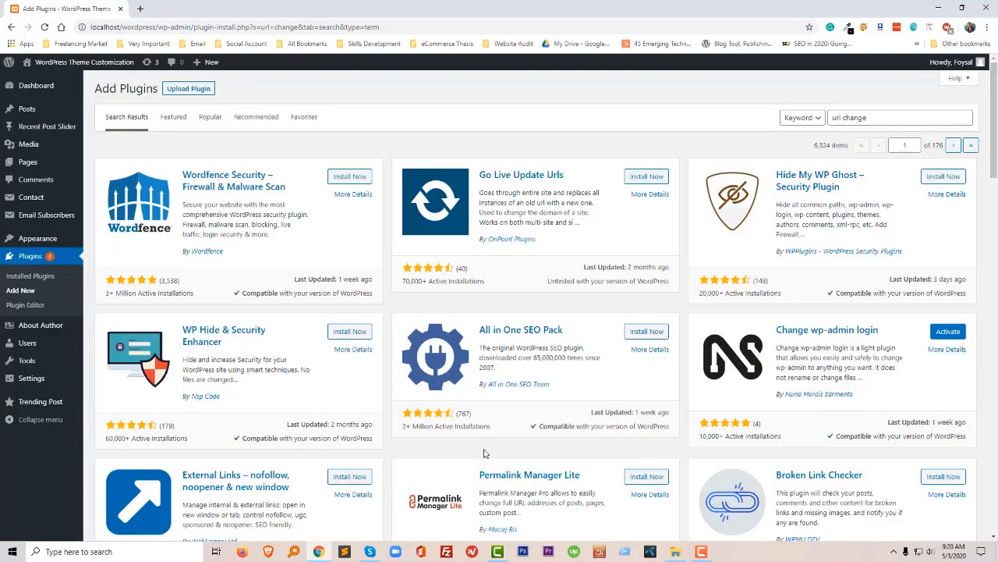
click(948, 331)
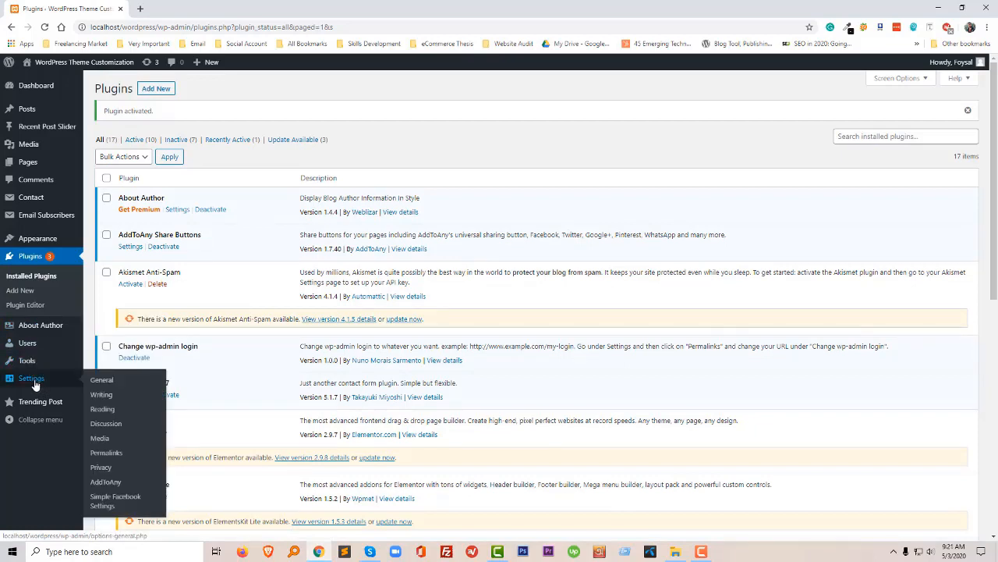
click(110, 456)
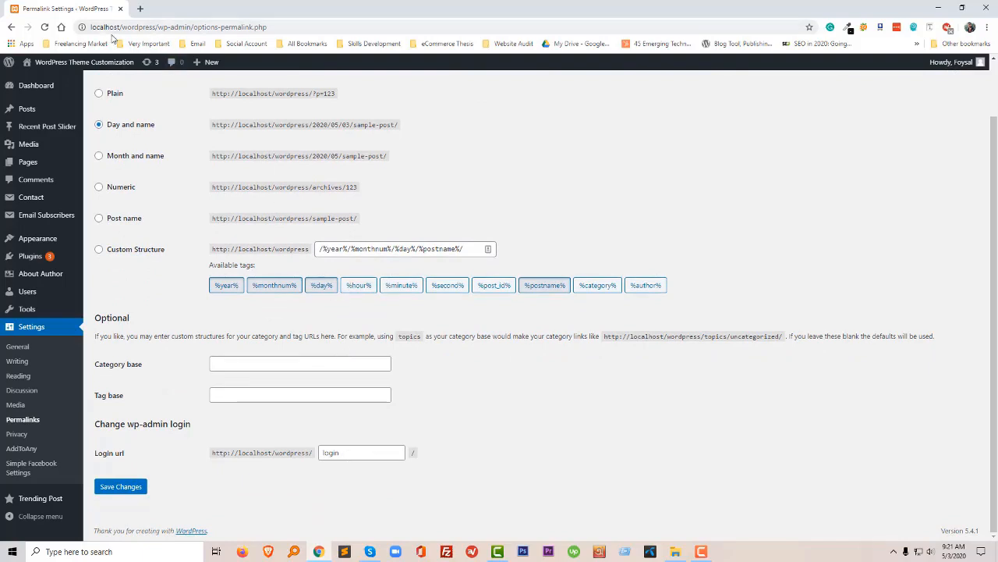
Step: Shorten the page address to localhost/wordpress/wp-admin without loading it
drag(193, 27, 314, 27)
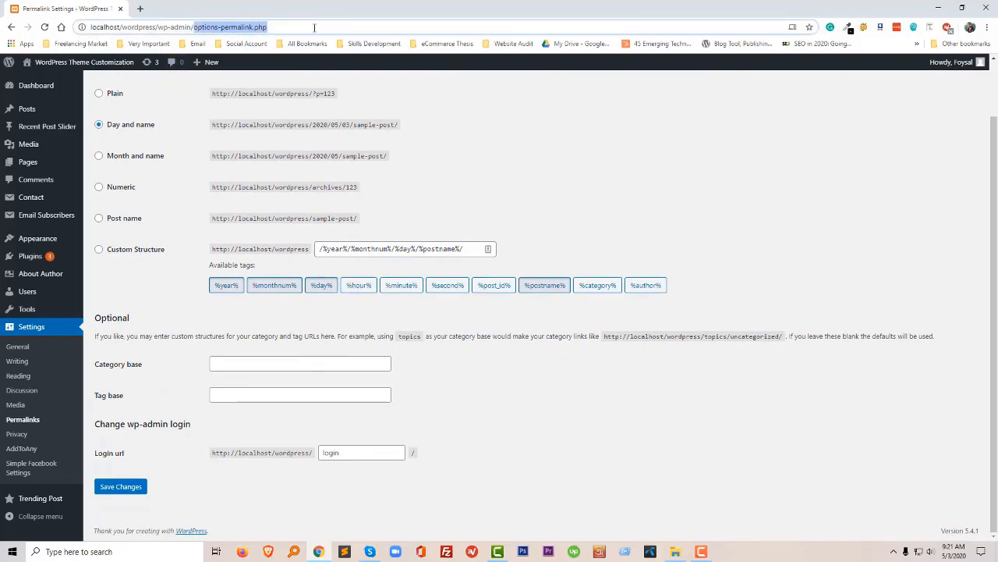
key(BackSpace)
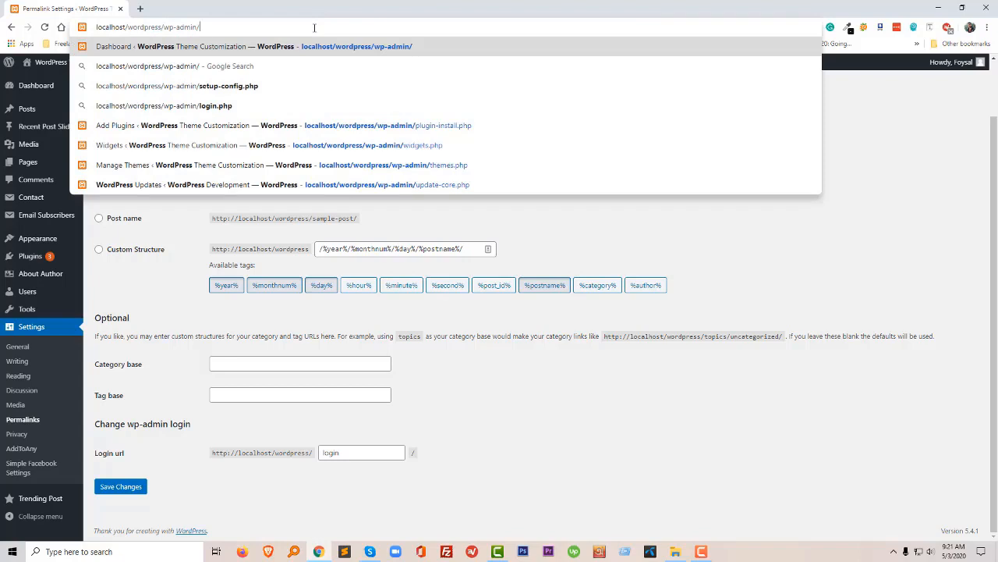
key(BackSpace)
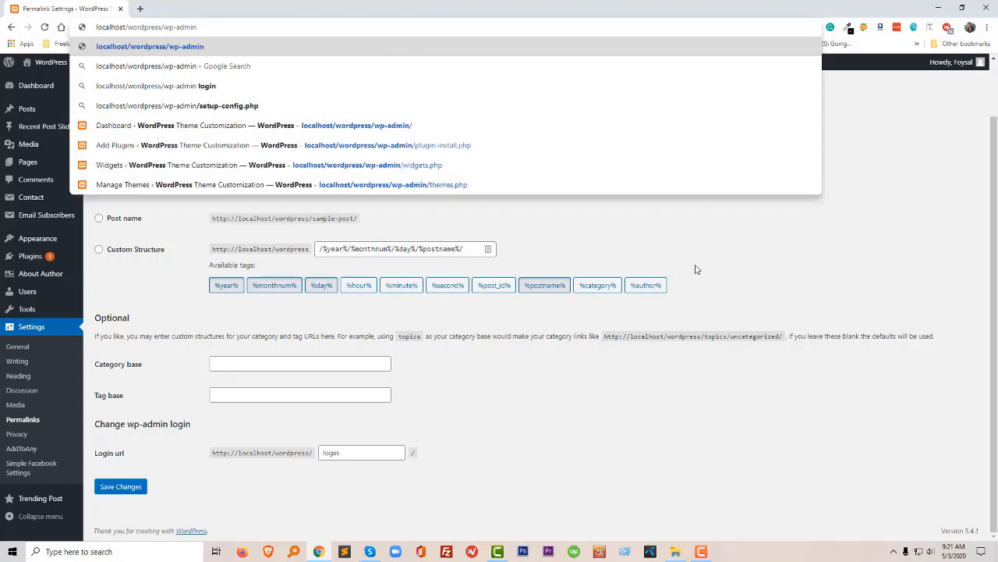
click(847, 258)
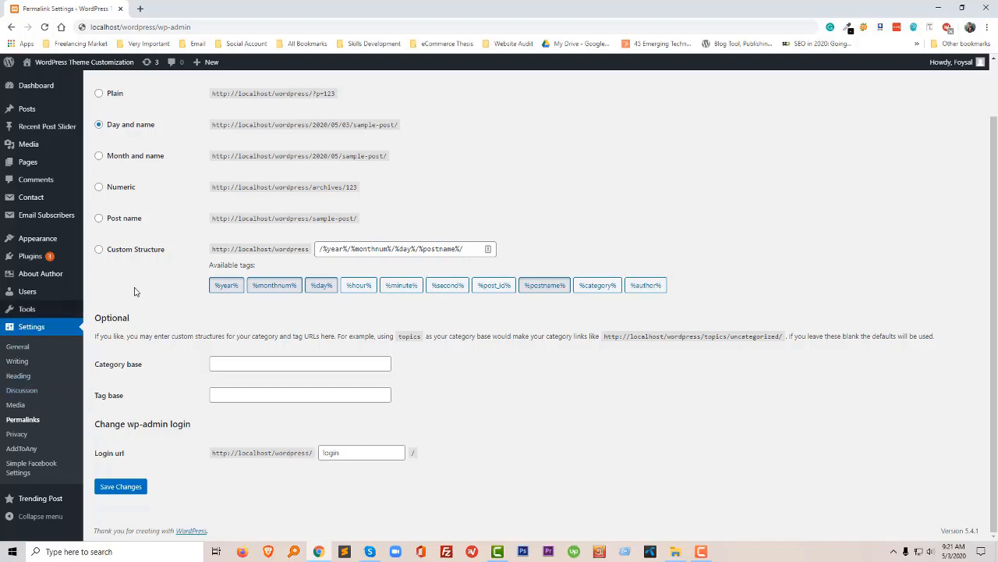
Step: Replace the Login url value under Change wp-admin login with "protected"
double_click(335, 456)
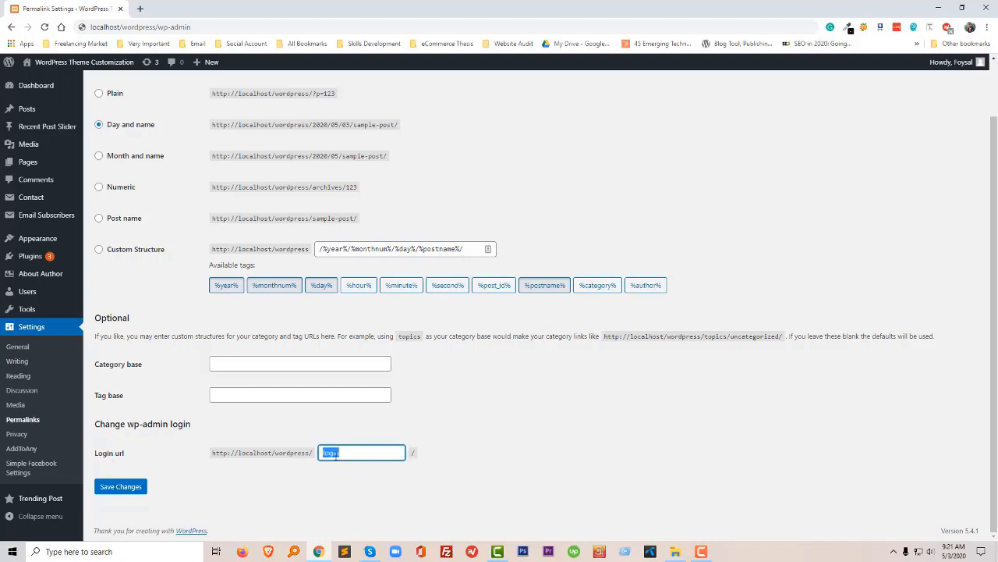
key(BackSpace)
text(ted)
double_click(338, 455)
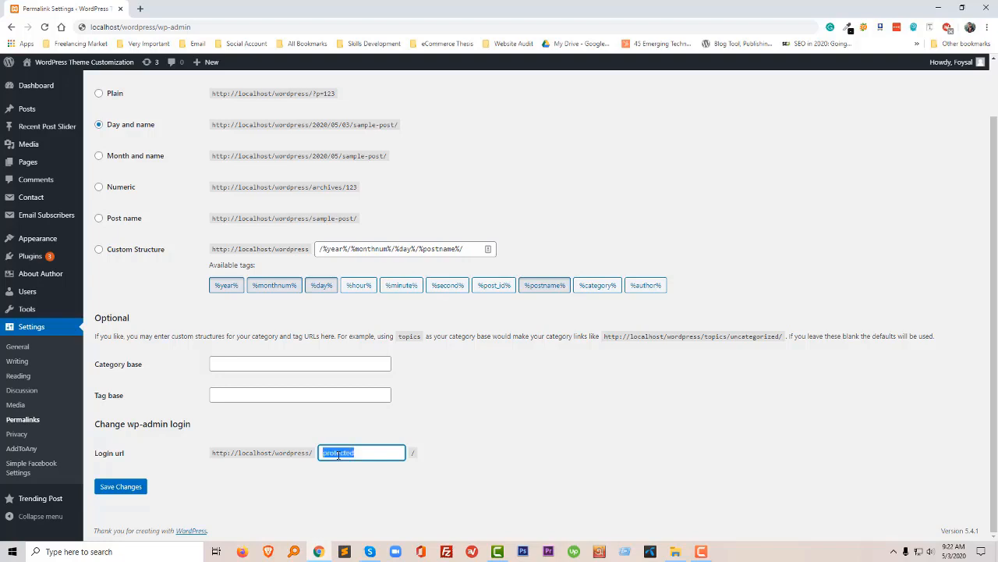
click(524, 454)
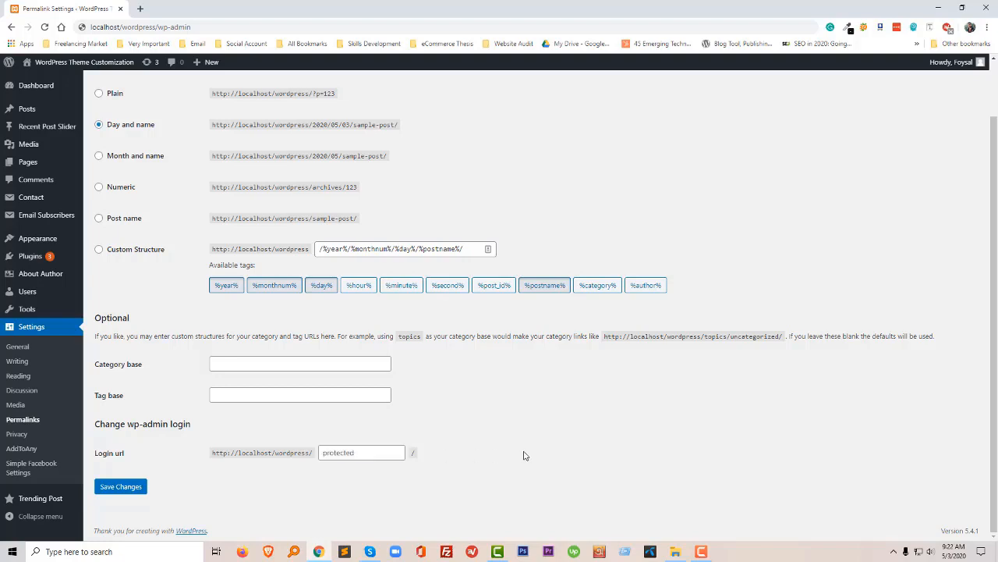
Step: Set the Login url under Change wp-admin login to "safe" and save the permalink changes
double_click(344, 450)
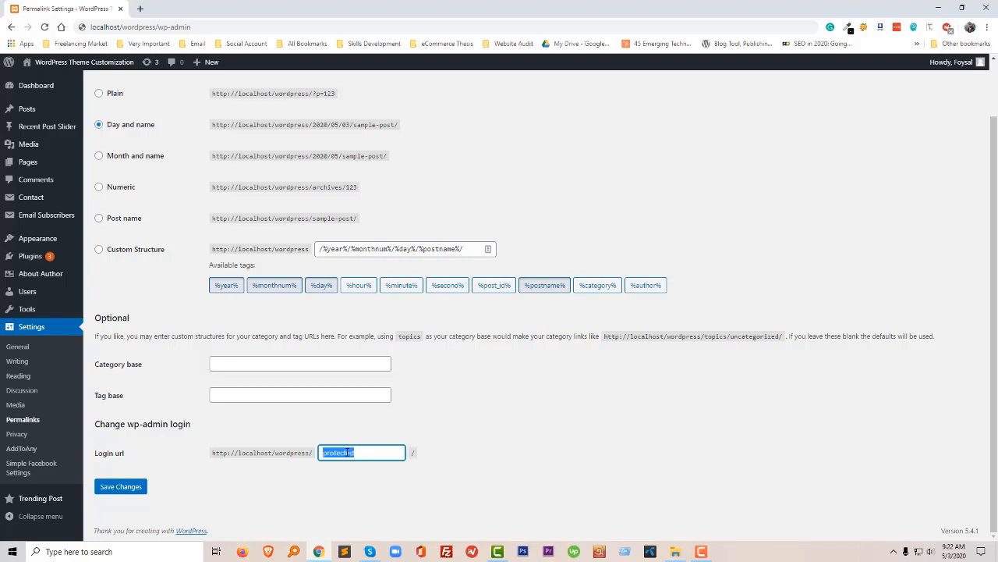
text(safe)
double_click(330, 452)
click(482, 456)
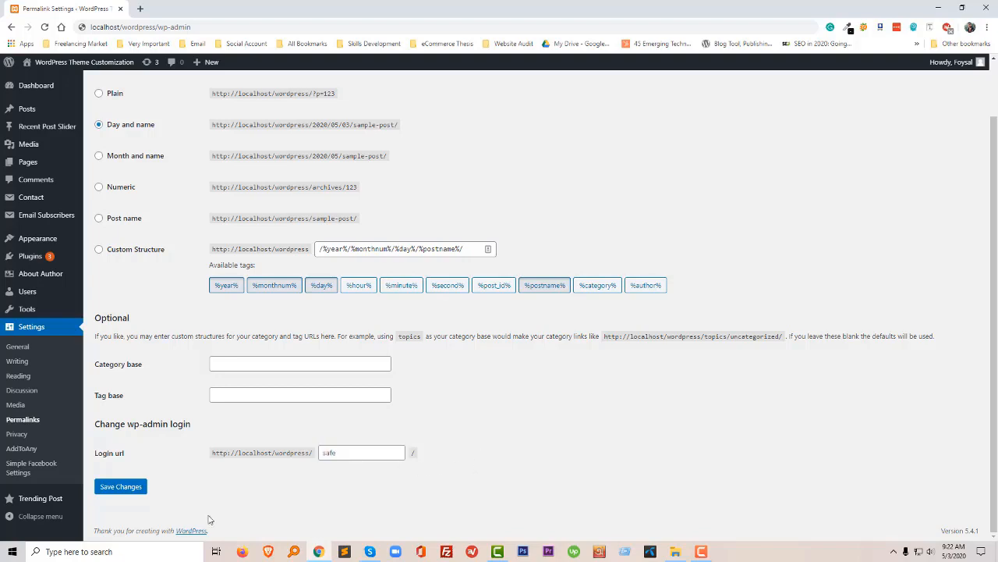
click(119, 487)
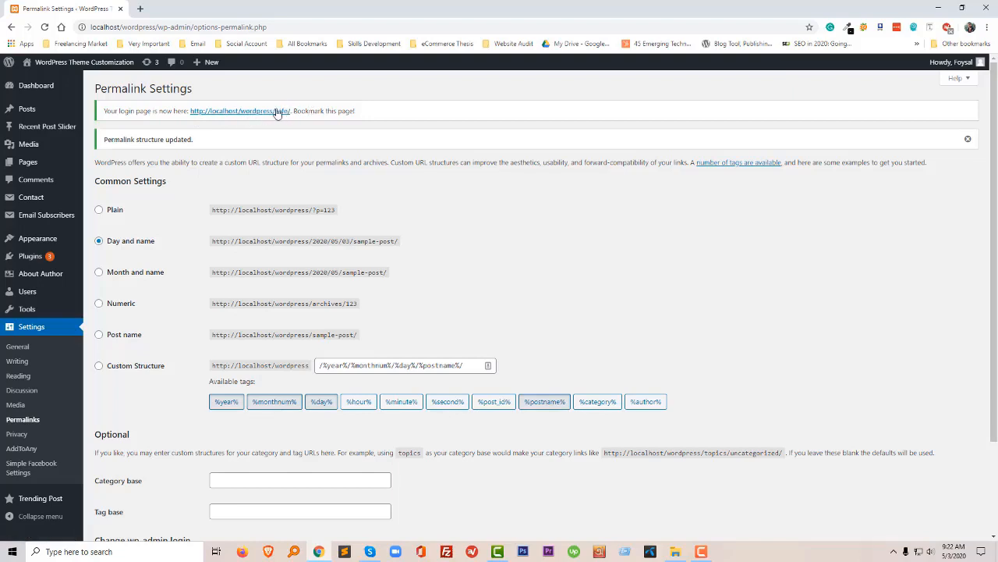
Step: Log out of the WordPress dashboard
mouse_move(961, 67)
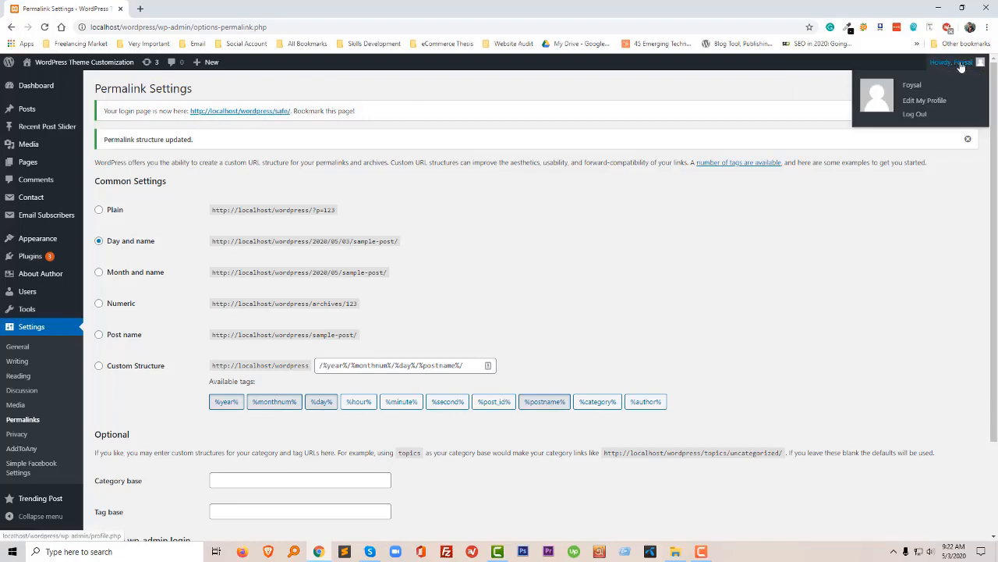
click(920, 116)
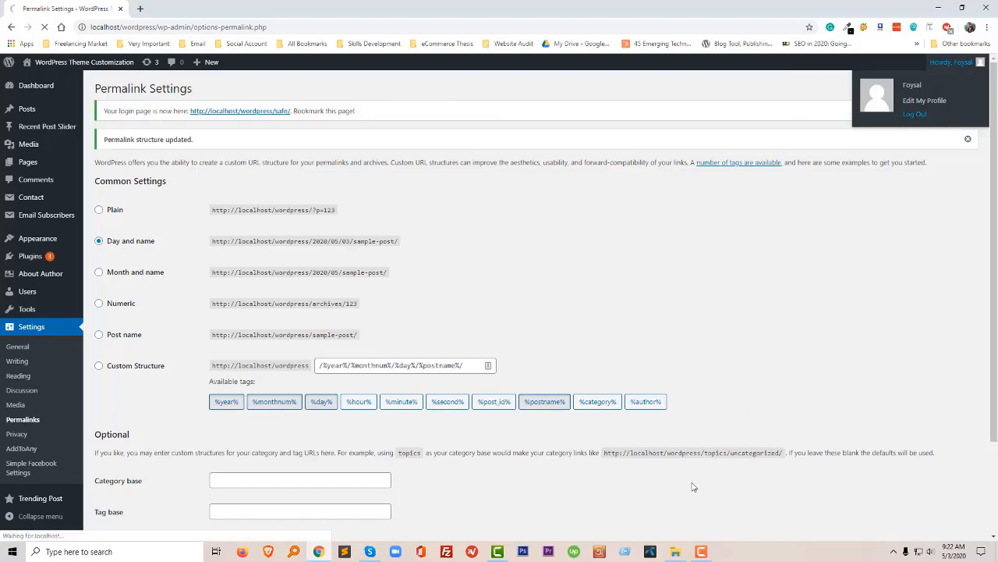
click(702, 552)
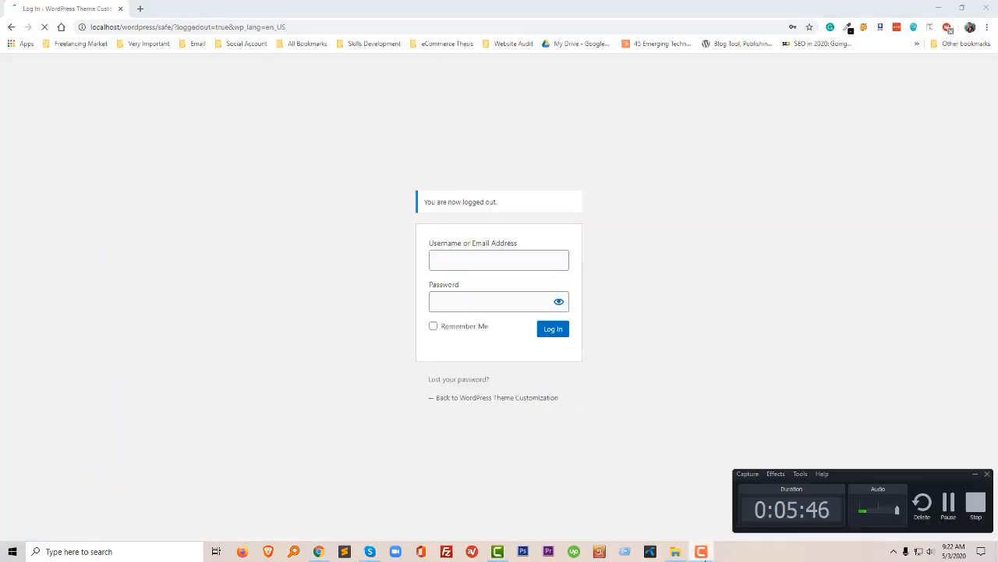
click(701, 551)
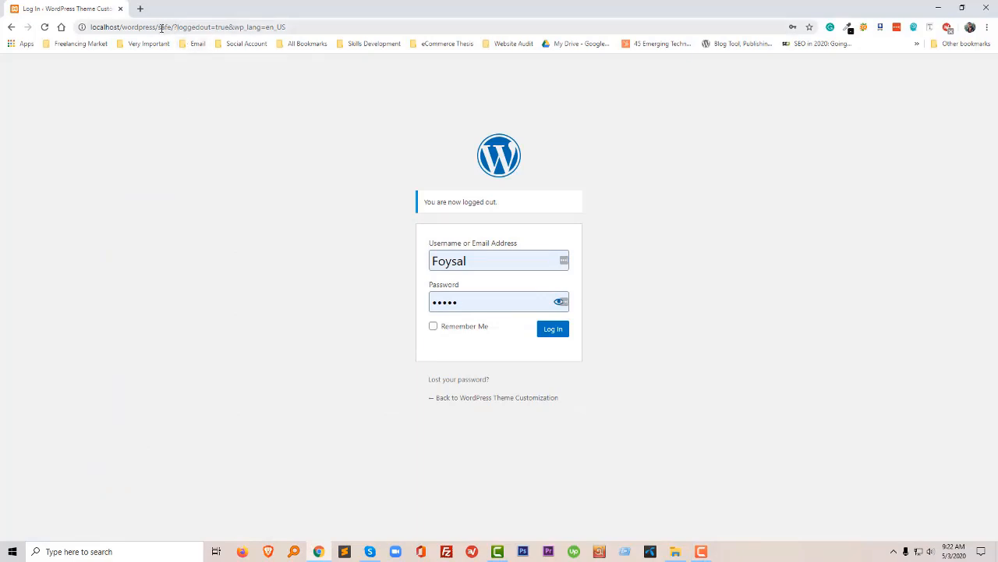
Step: Test the old login address by loading localhost/wordpress/wp-admin/ while logged out, and read the page's message
drag(161, 27, 364, 29)
key(BackSpace)
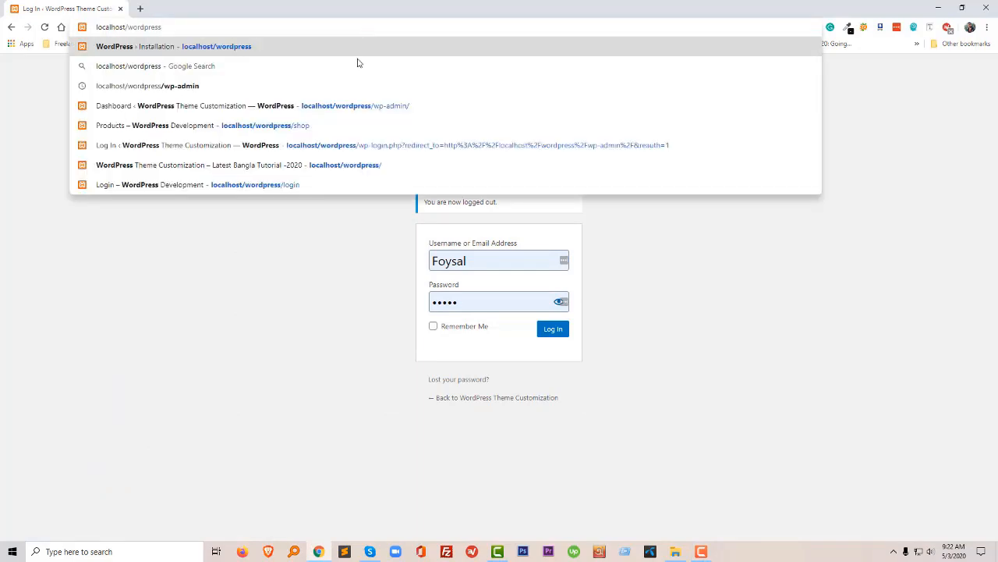
click(352, 106)
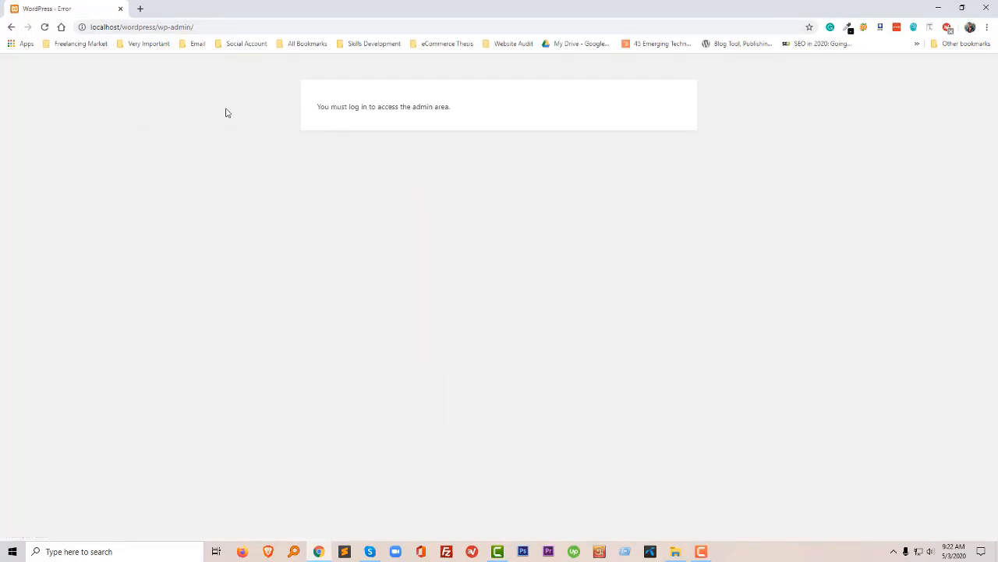
drag(316, 113, 354, 112)
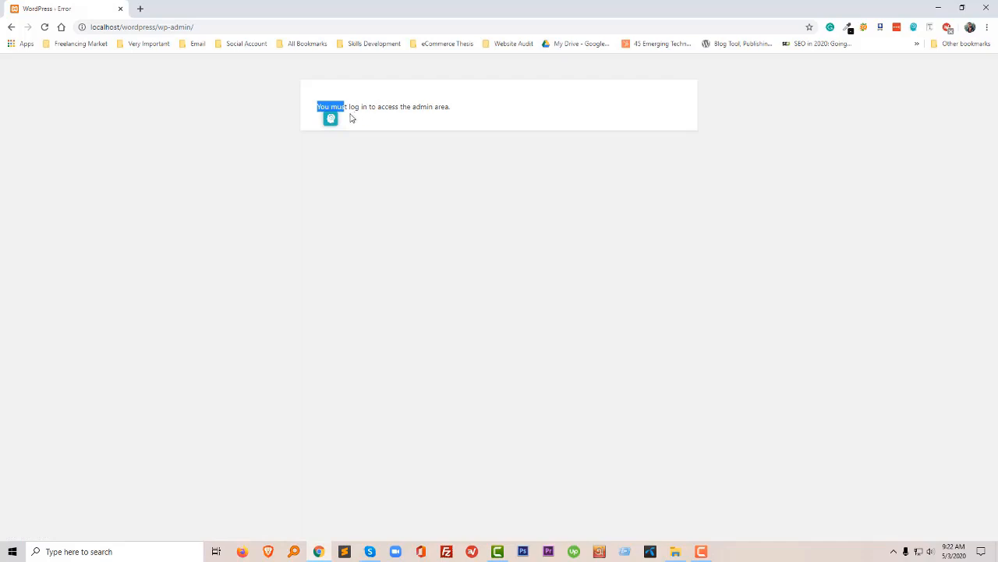
click(454, 113)
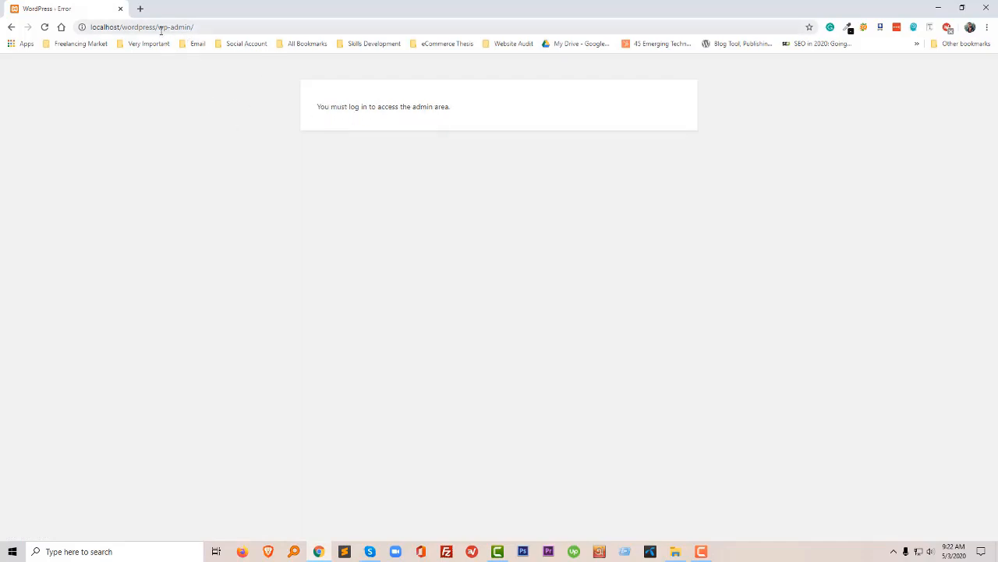
Step: Load localhost/wordpress/safe, log in with the prefilled credentials, and decline saving the login to LastPass
drag(159, 29, 205, 31)
key(BackSpace)
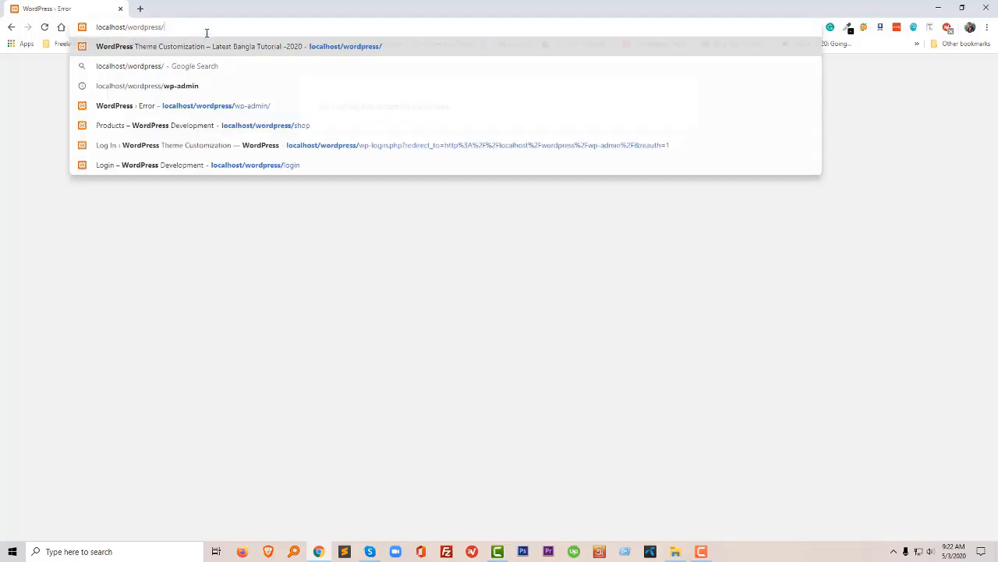
text(safe)
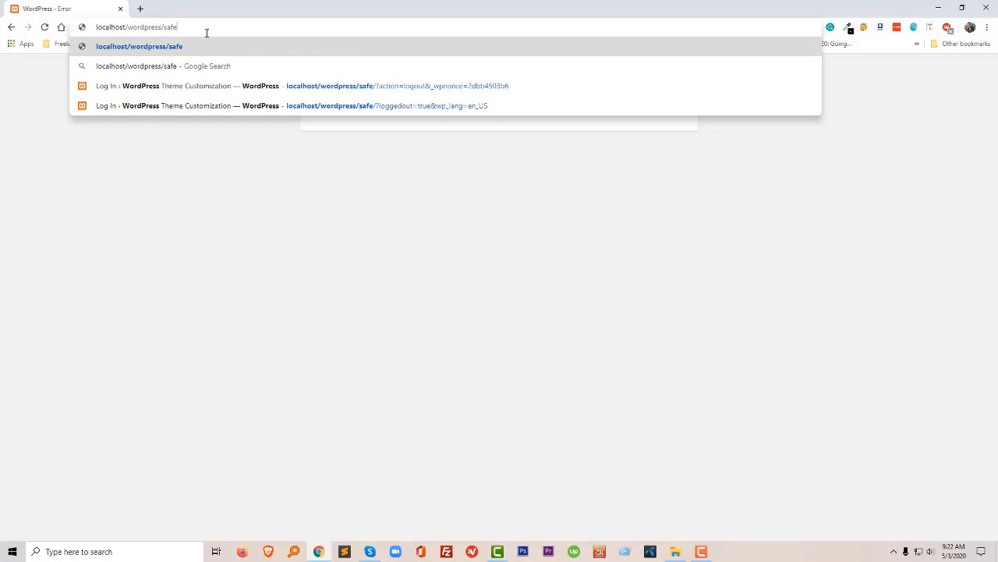
key(Return)
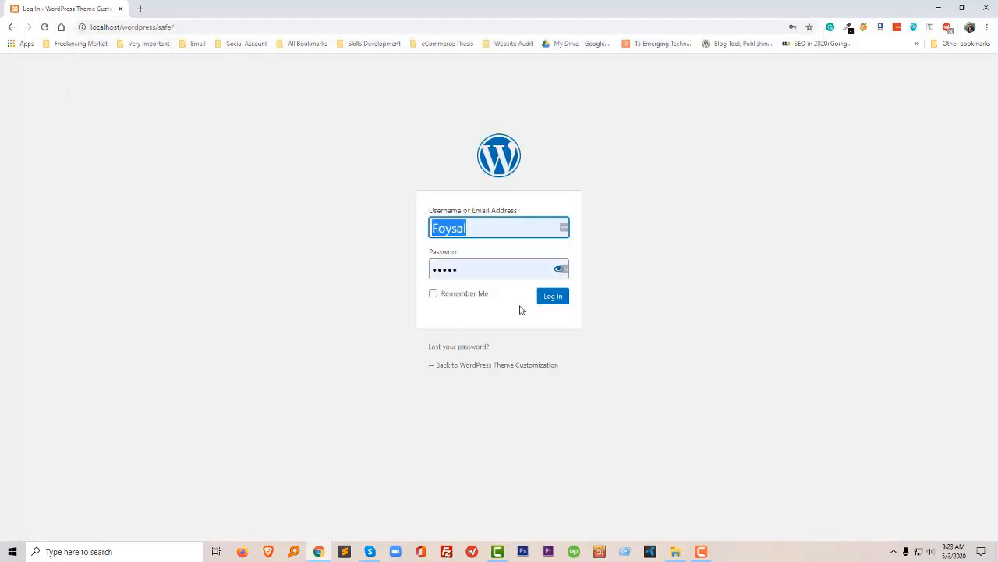
click(546, 297)
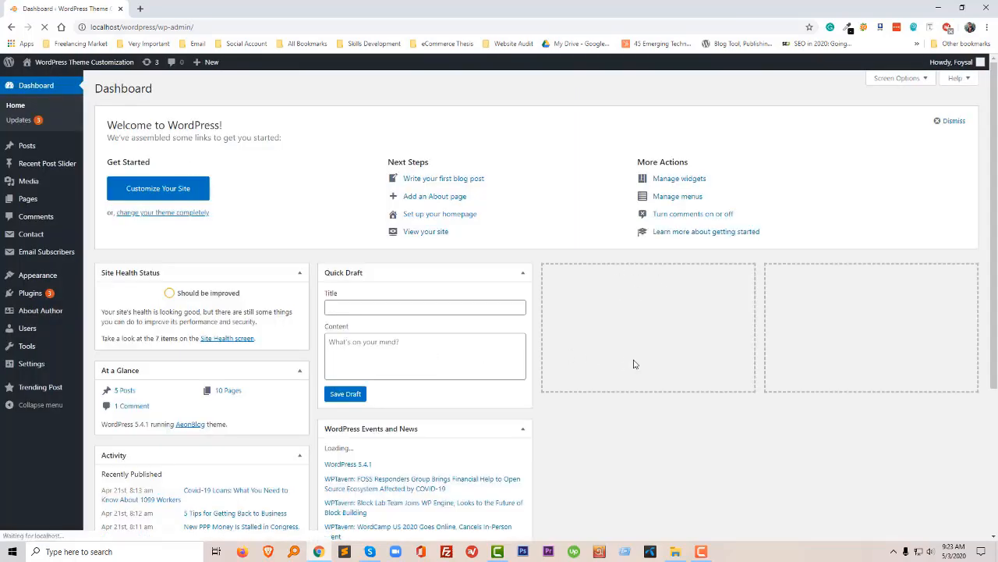
mouse_move(61, 297)
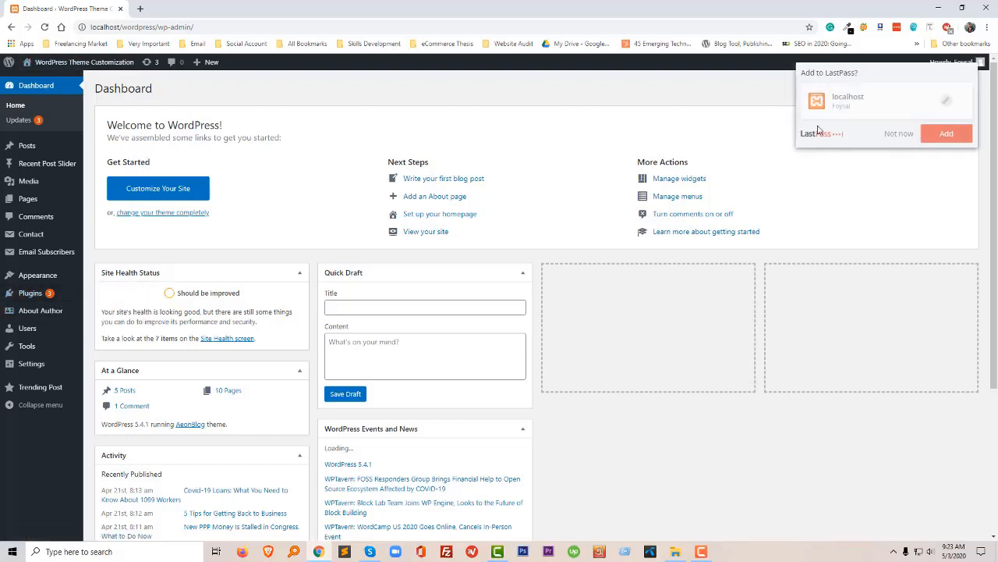
click(905, 136)
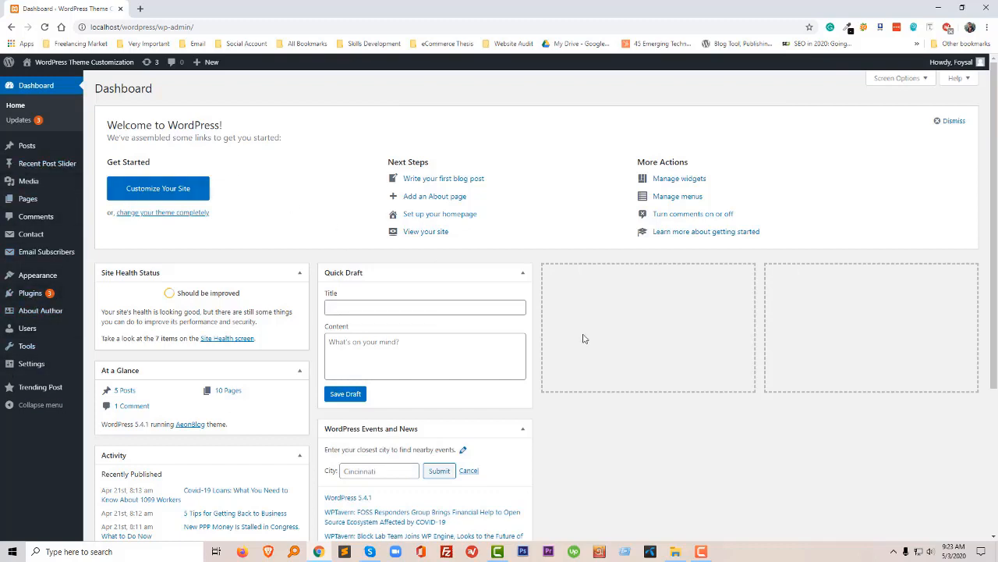
Step: Go back to the custom login page to examine it, and return forward to the dashboard
click(12, 27)
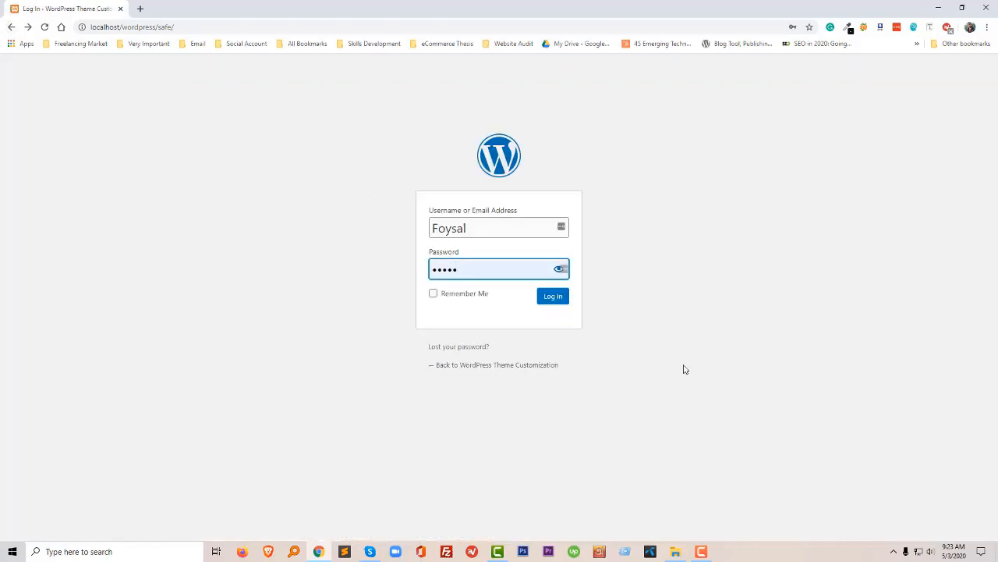
click(561, 335)
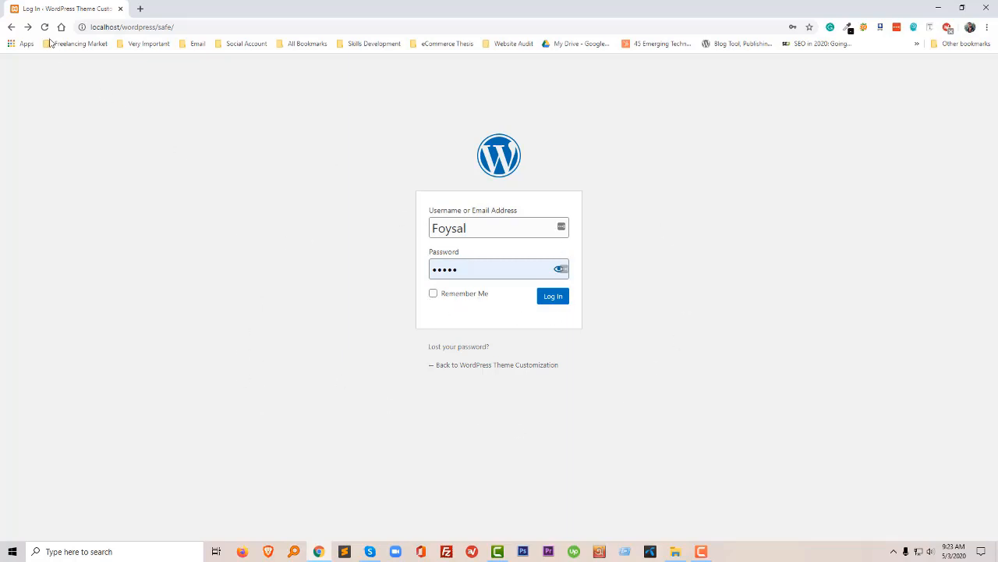
click(27, 28)
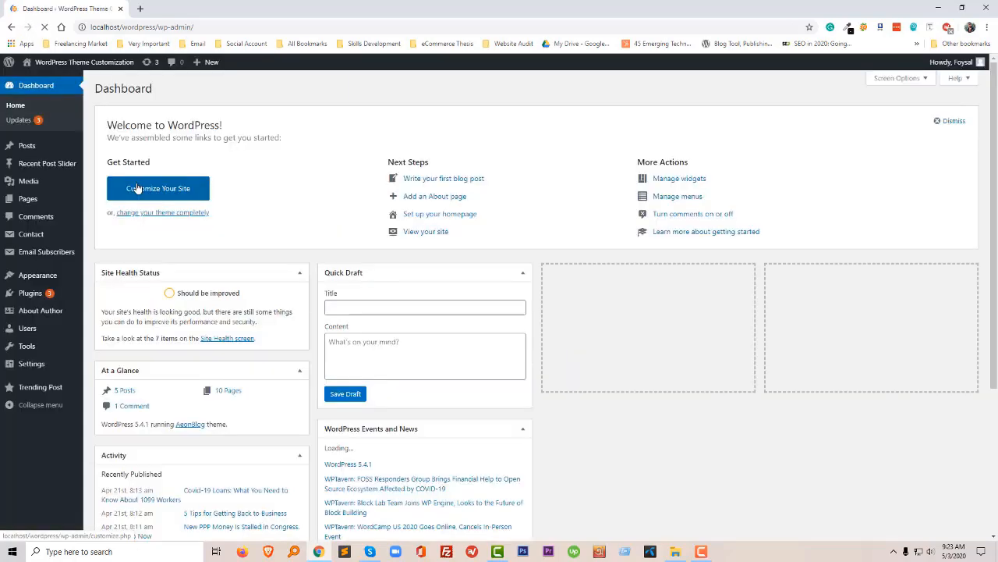
Step: Search the directory of new plugins for "limit login"
mouse_move(31, 293)
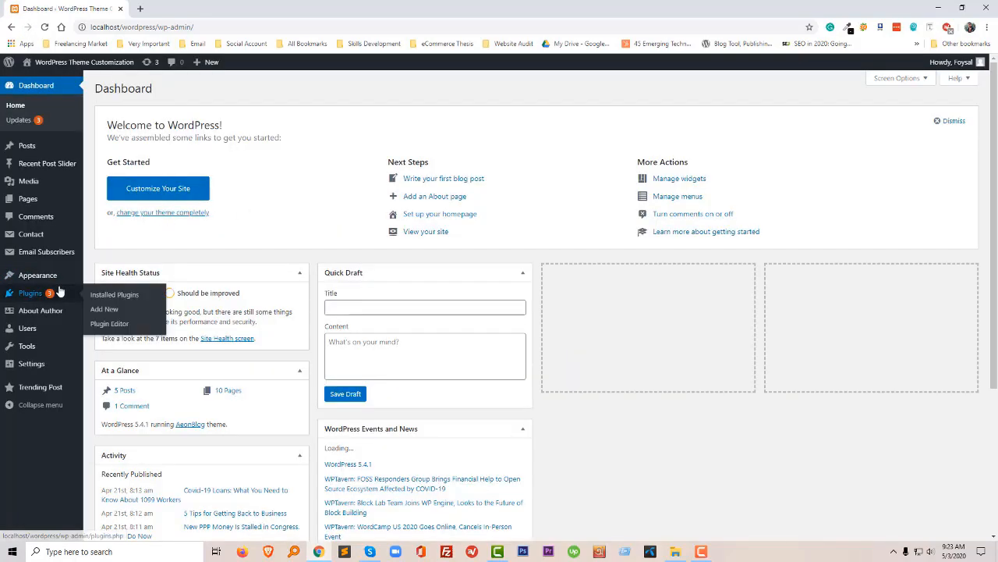
click(107, 312)
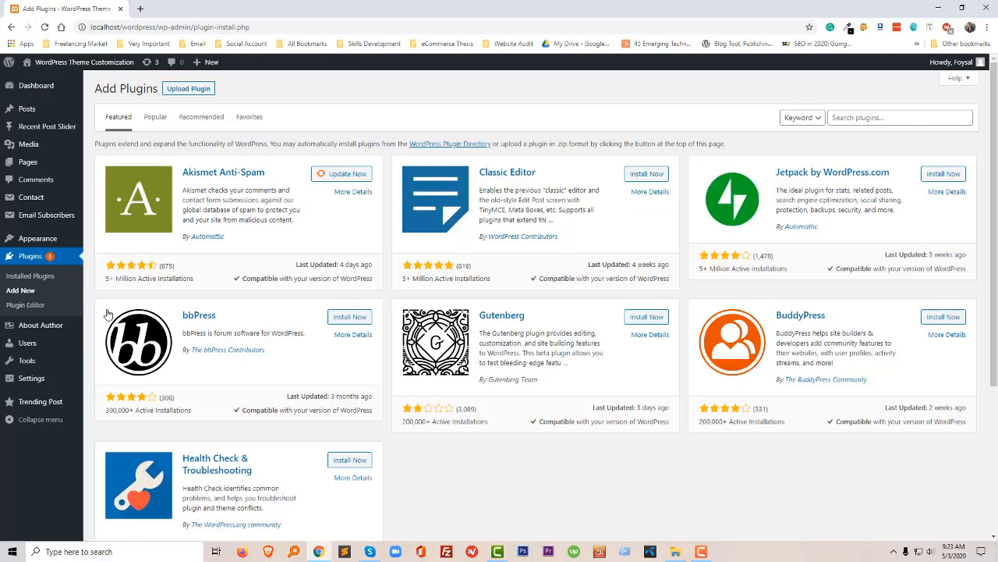
click(835, 120)
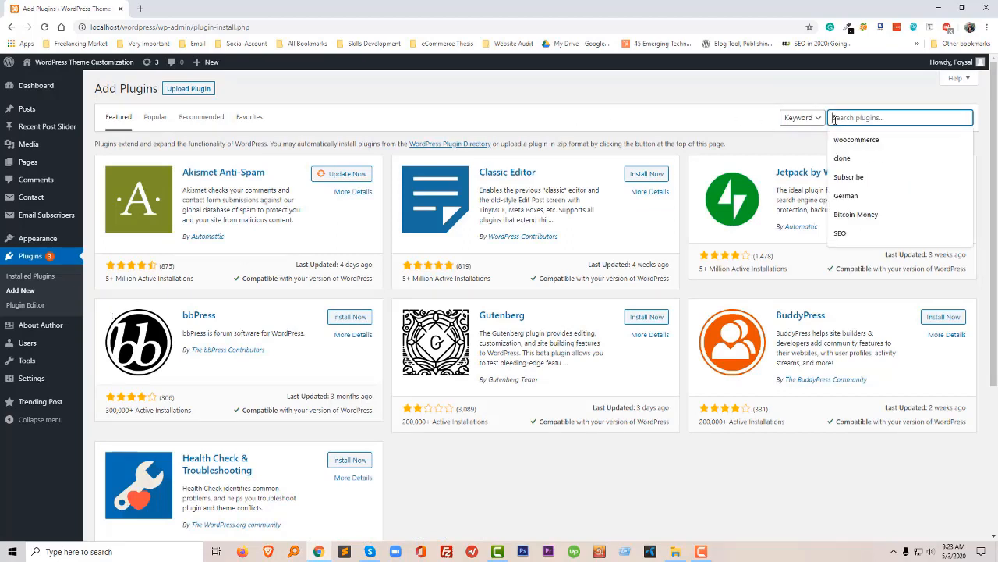
text(l)
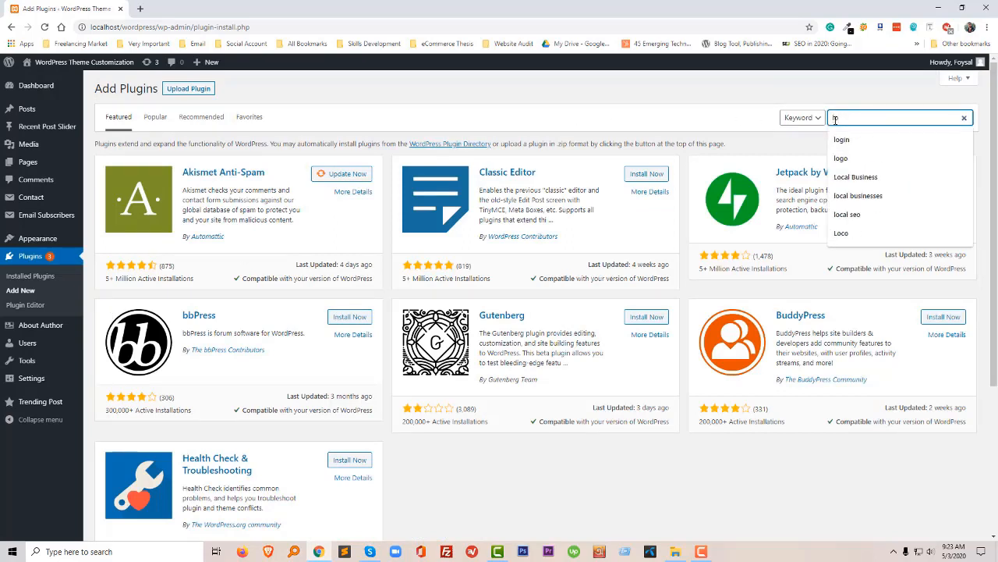
text(mit login)
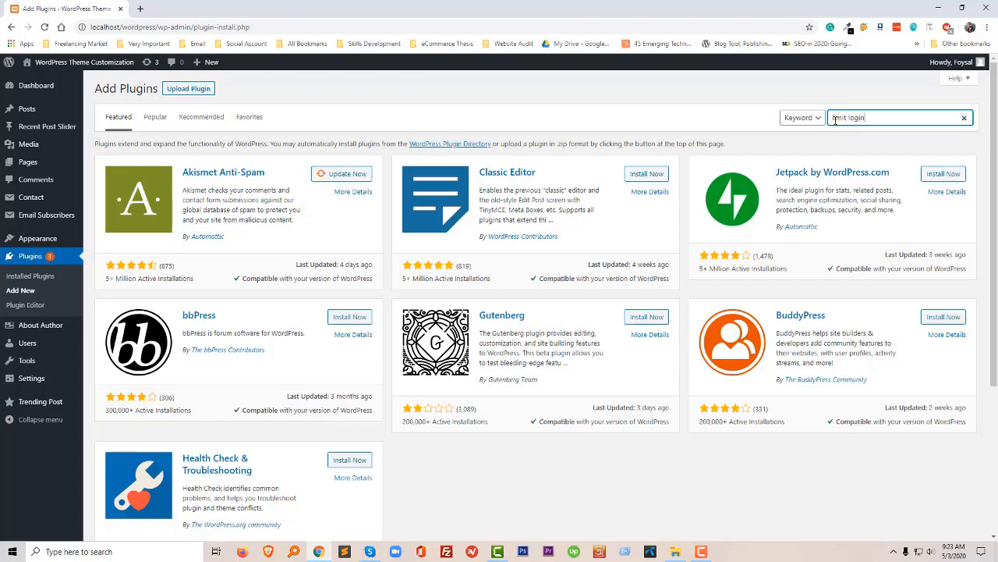
key(Return)
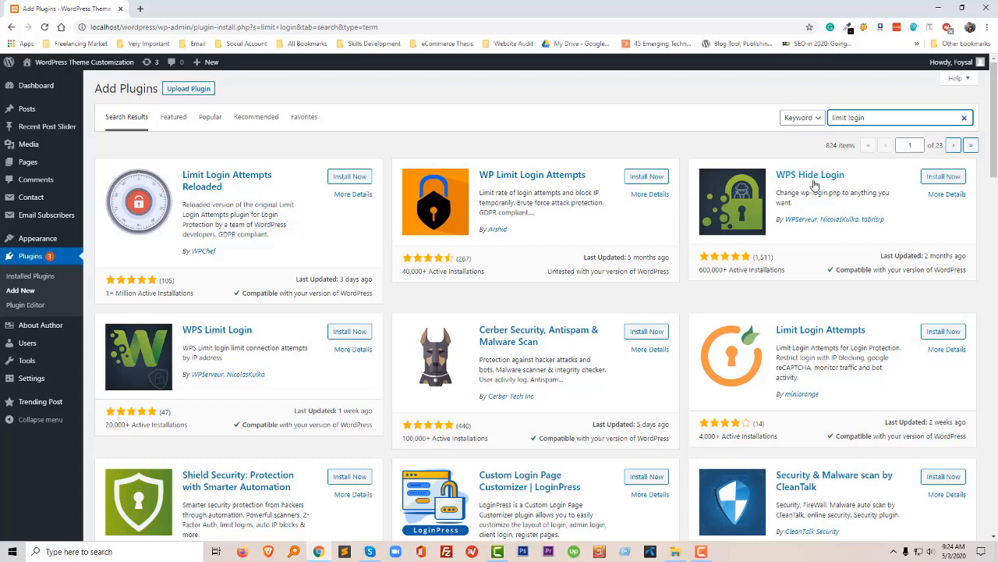
Step: Open the details of WP Limit Login Attempts, examine its description and screenshots, and close them
click(649, 193)
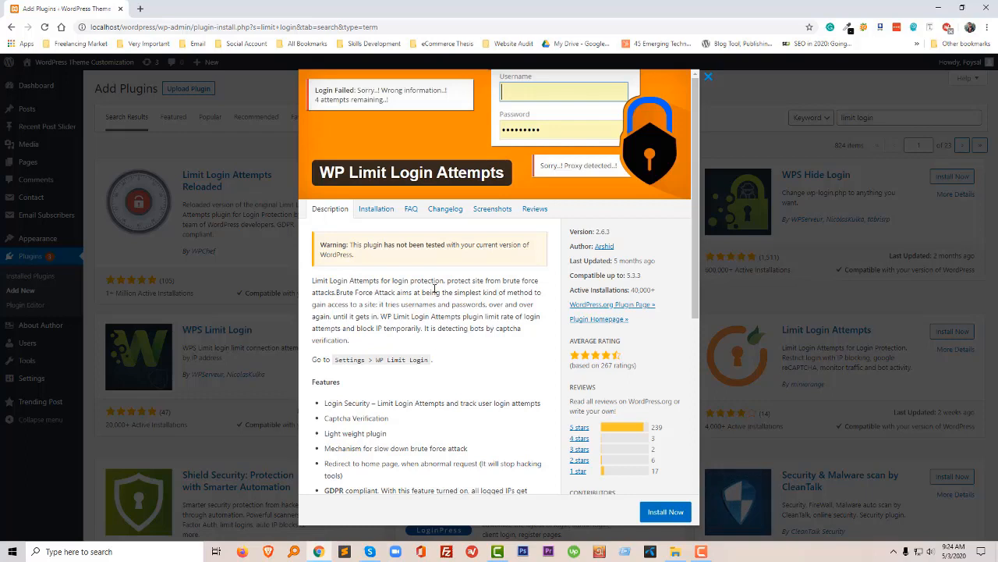
click(490, 215)
scroll(426, 360, down, 2)
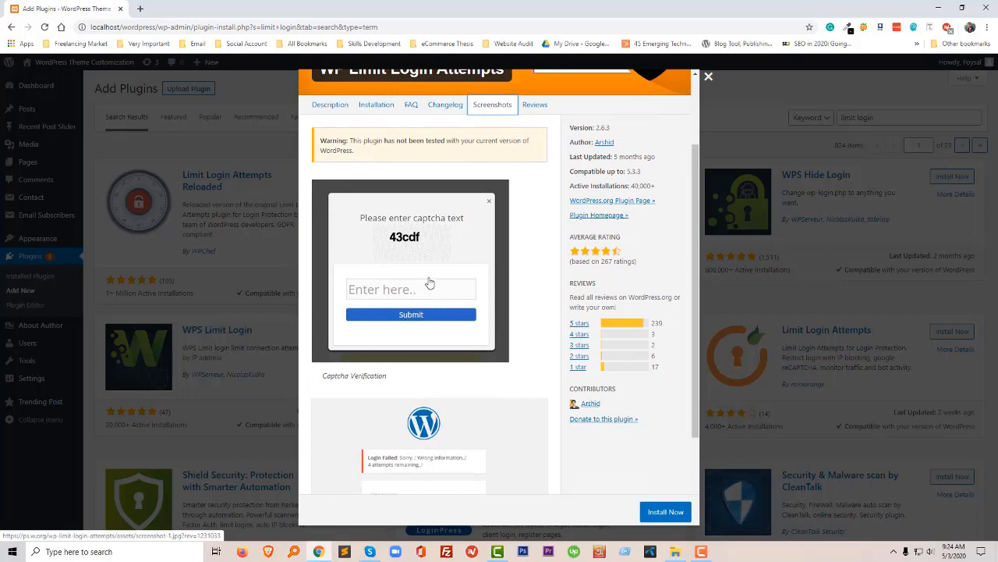
scroll(429, 282, down, 2)
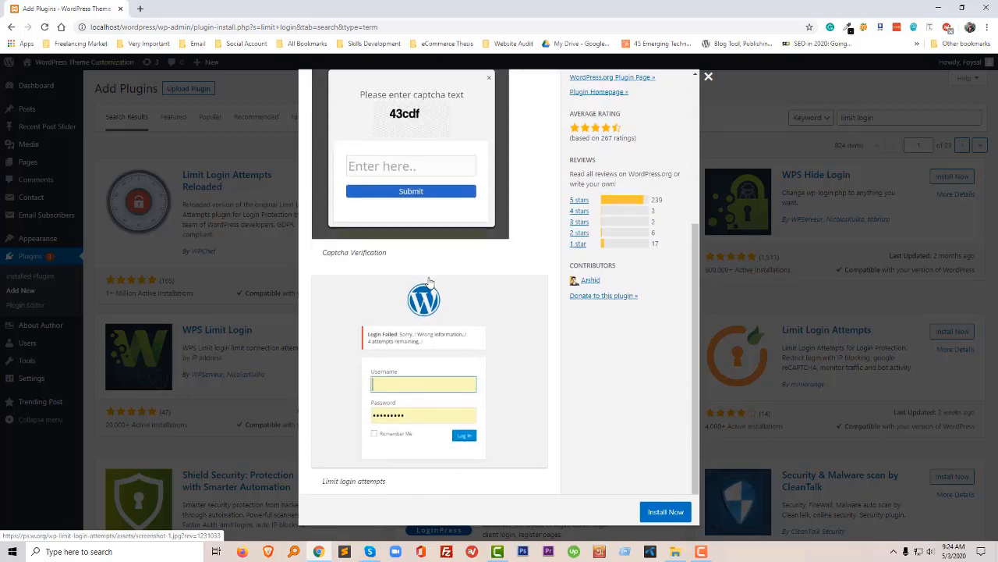
scroll(429, 283, up, 2)
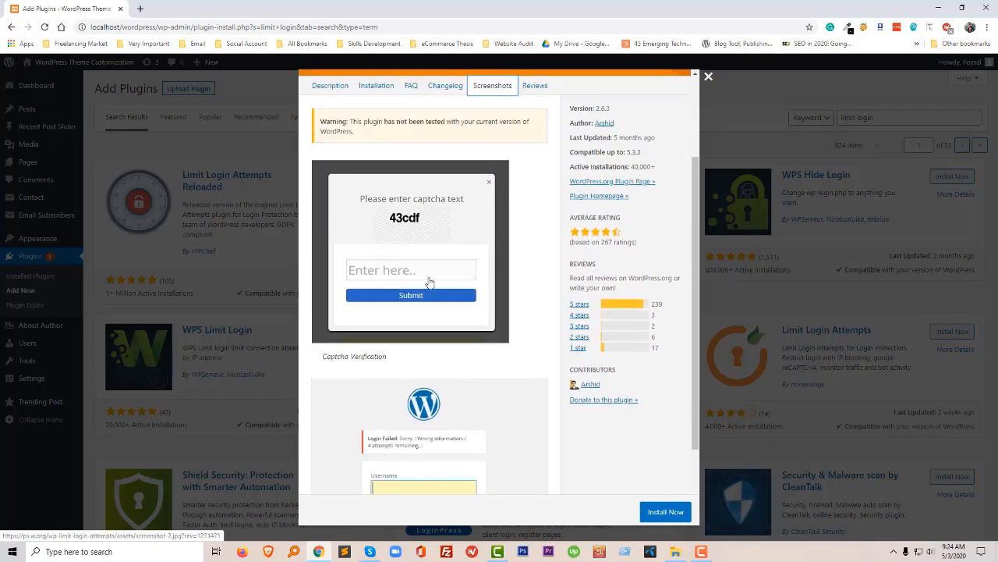
scroll(429, 282, up, 2)
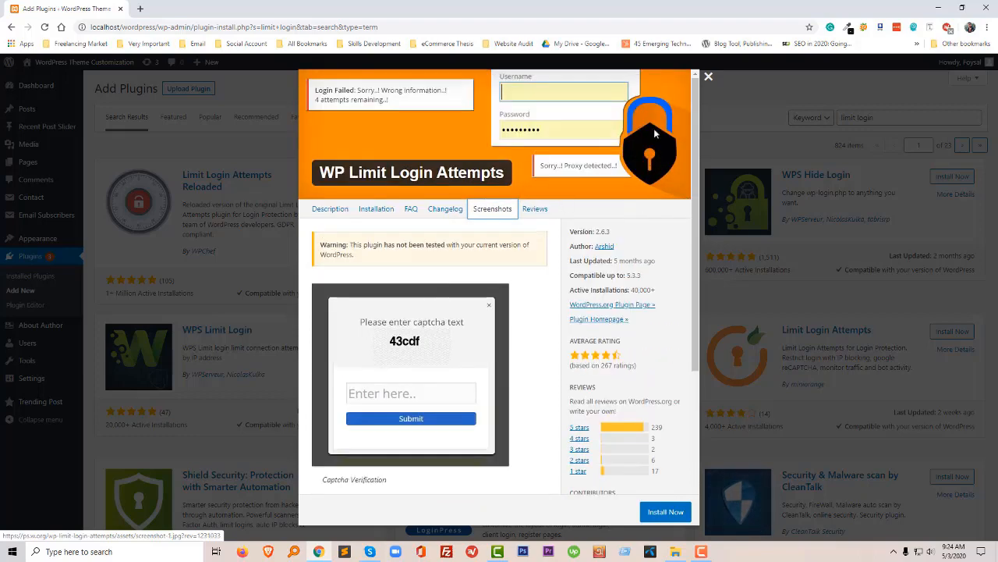
click(710, 78)
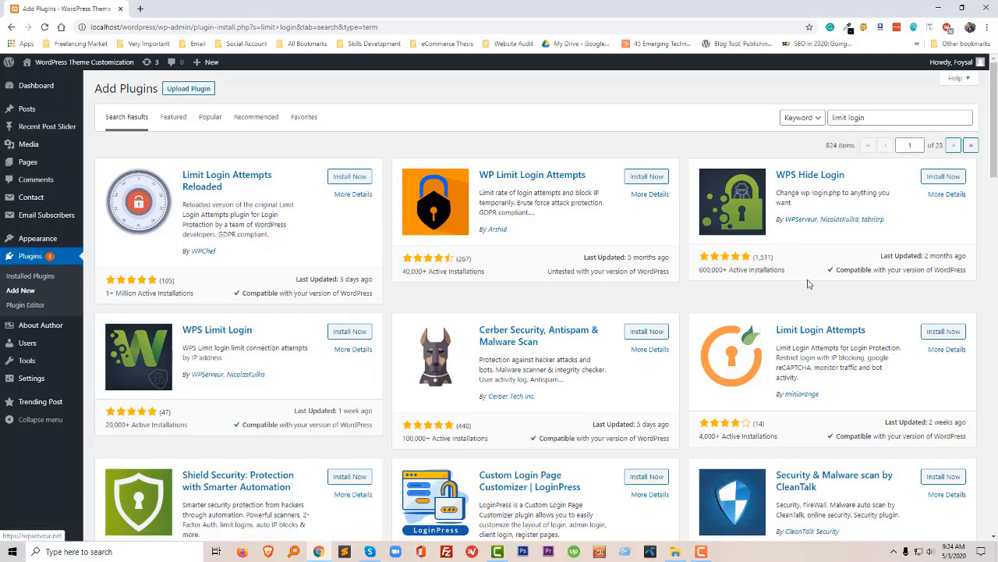
Step: Open the details of Shield Security: Protection with Smarter Automation, look through its screenshots, and close them
scroll(796, 286, down, 2)
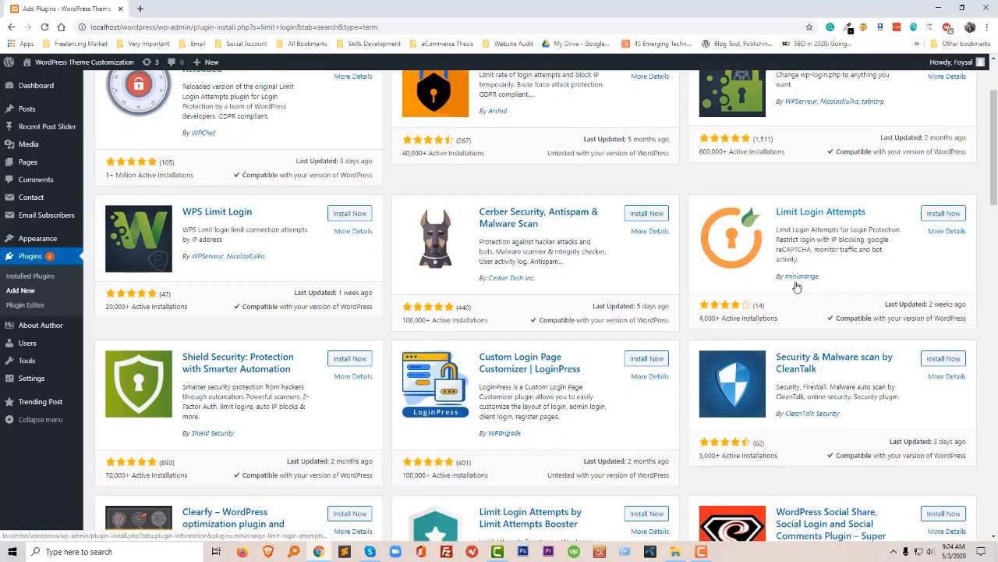
scroll(797, 286, down, 1)
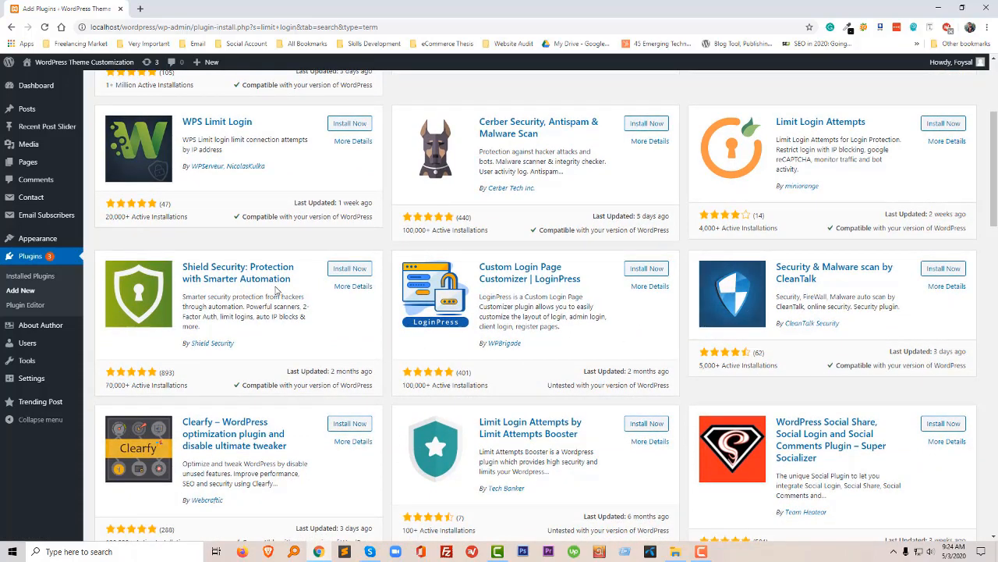
click(343, 287)
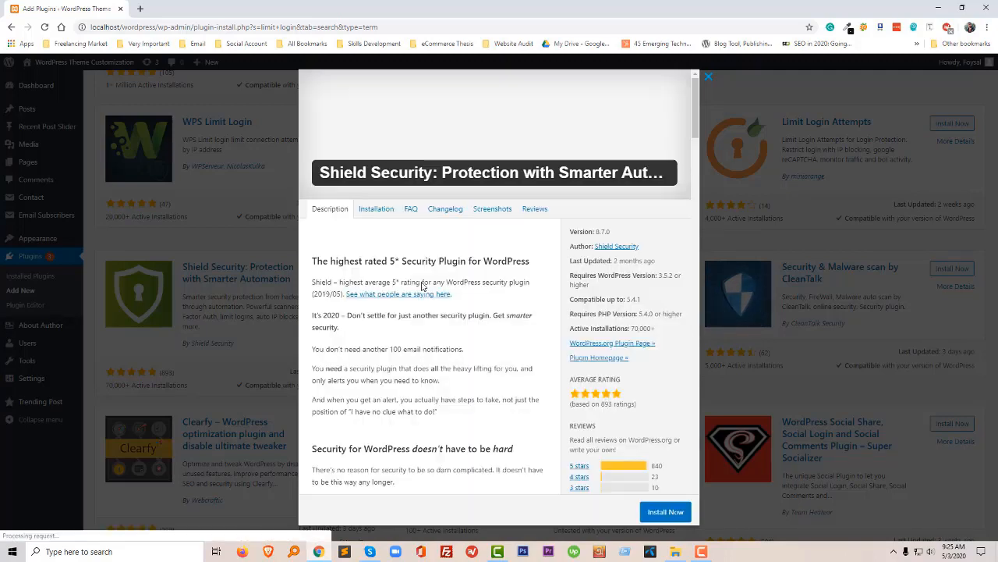
click(493, 211)
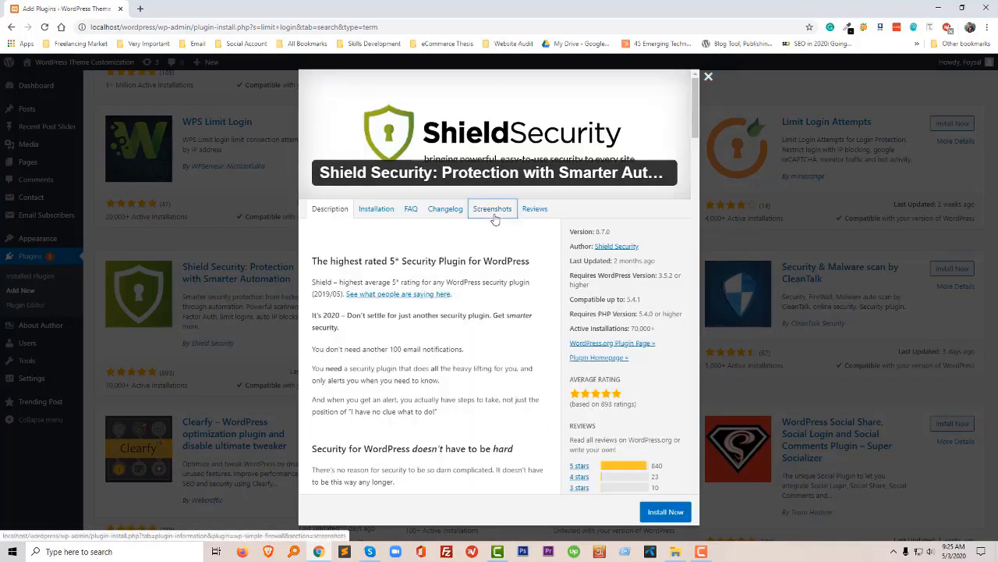
scroll(451, 298, down, 3)
scroll(450, 298, down, 5)
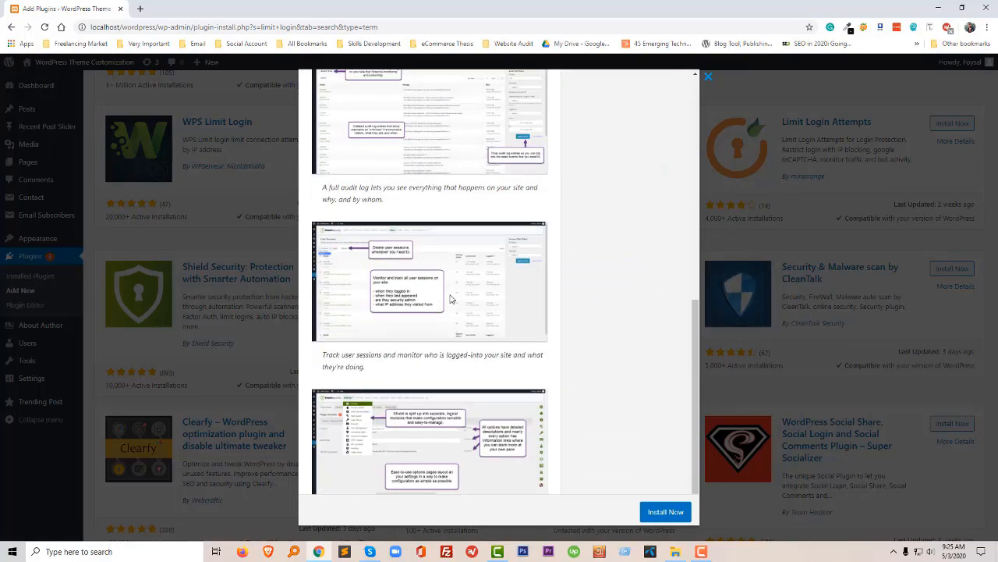
click(730, 298)
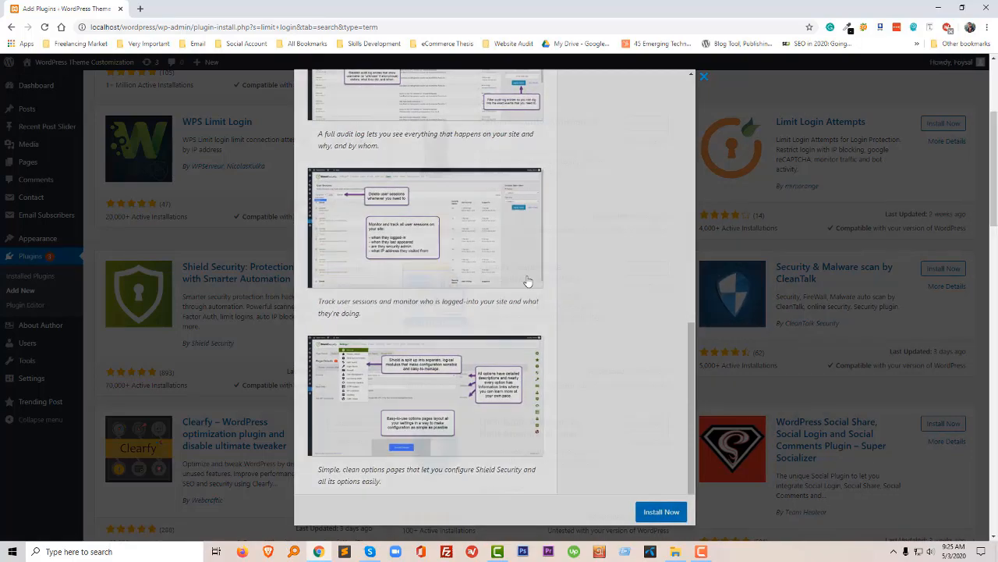
Step: Review the screenshots of the Custom Login Page Customizer | LoginPress plugin, and return to the search results
scroll(538, 257, down, 2)
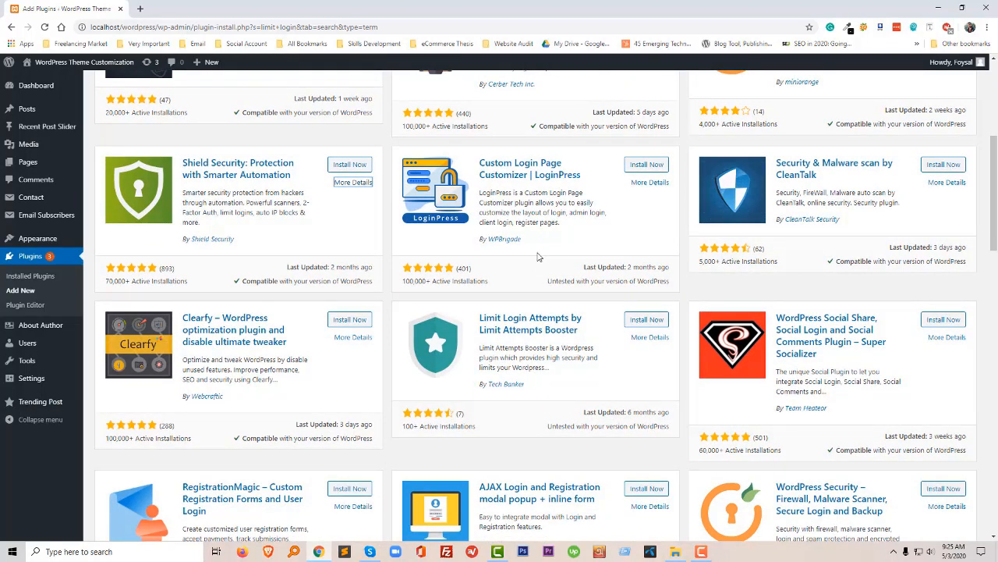
click(651, 183)
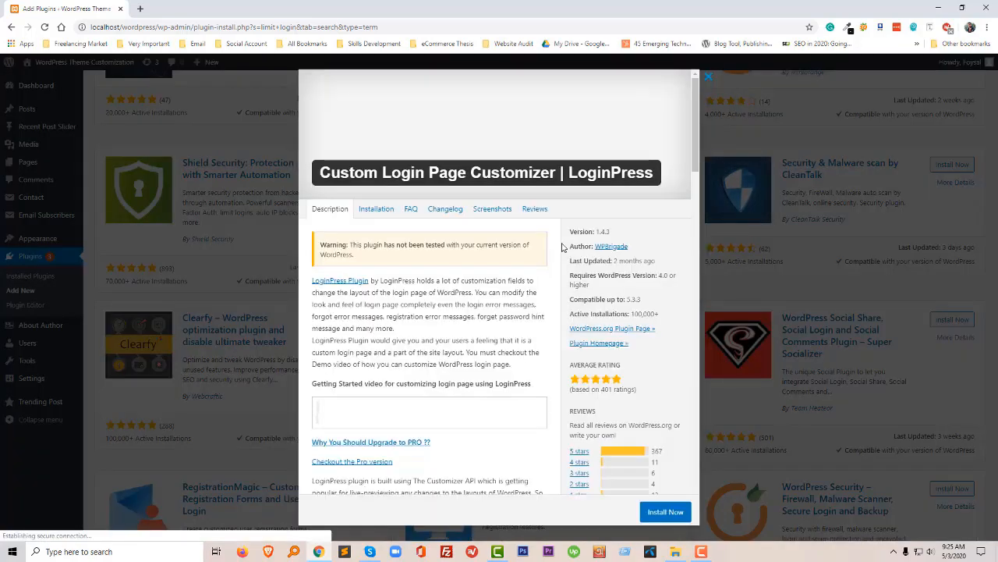
click(495, 209)
scroll(453, 291, down, 1)
scroll(453, 292, down, 1)
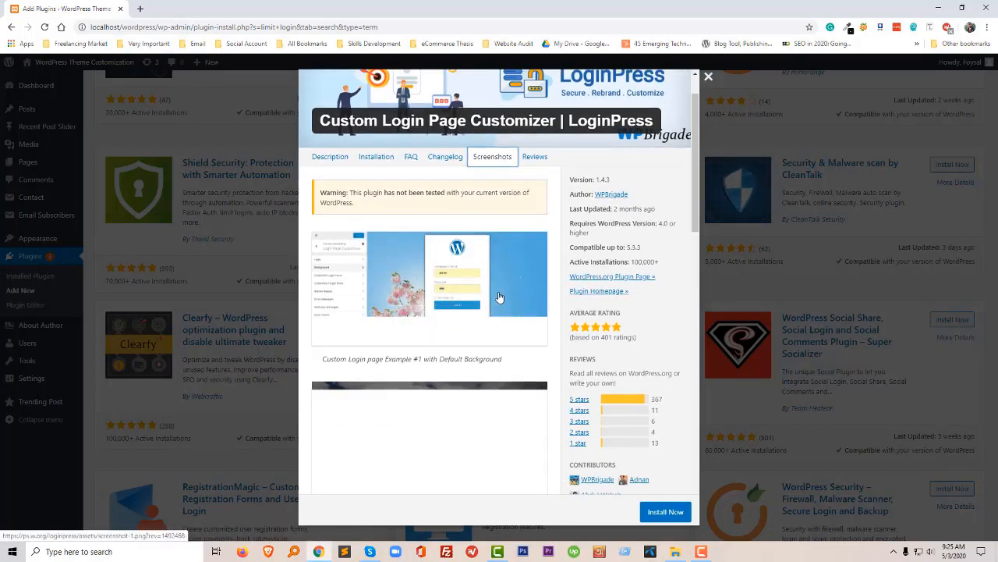
scroll(499, 297, down, 2)
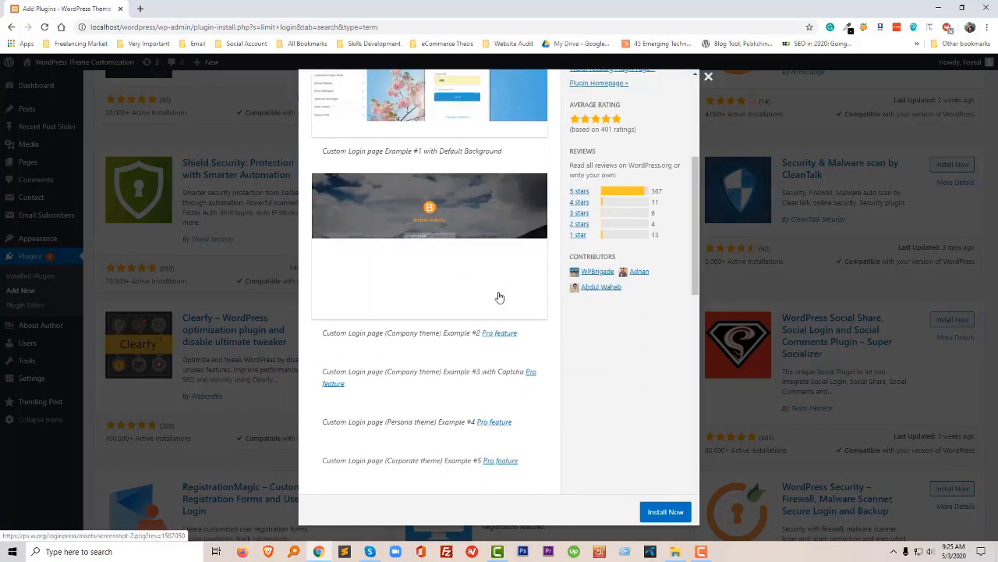
scroll(500, 297, up, 3)
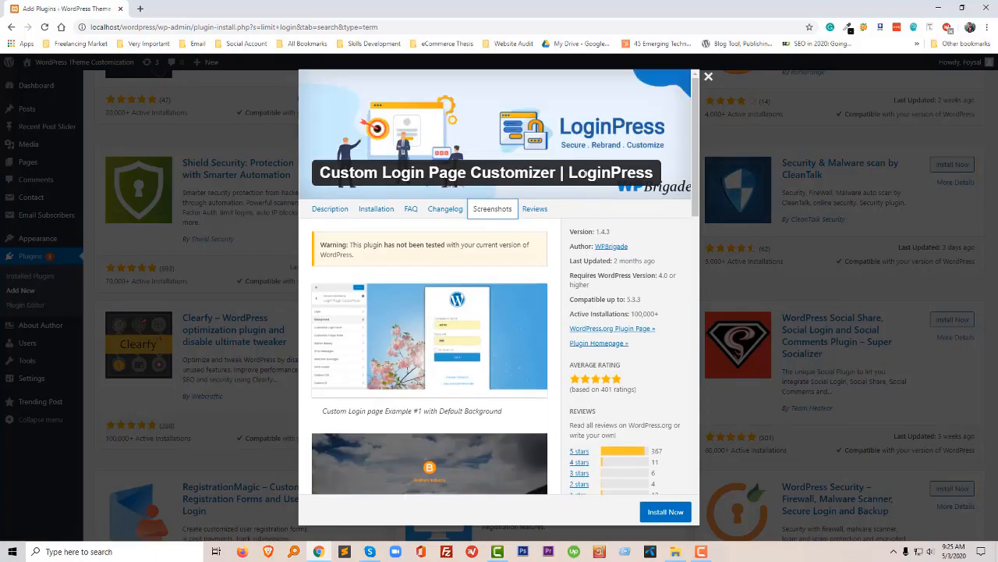
click(710, 78)
scroll(801, 215, up, 4)
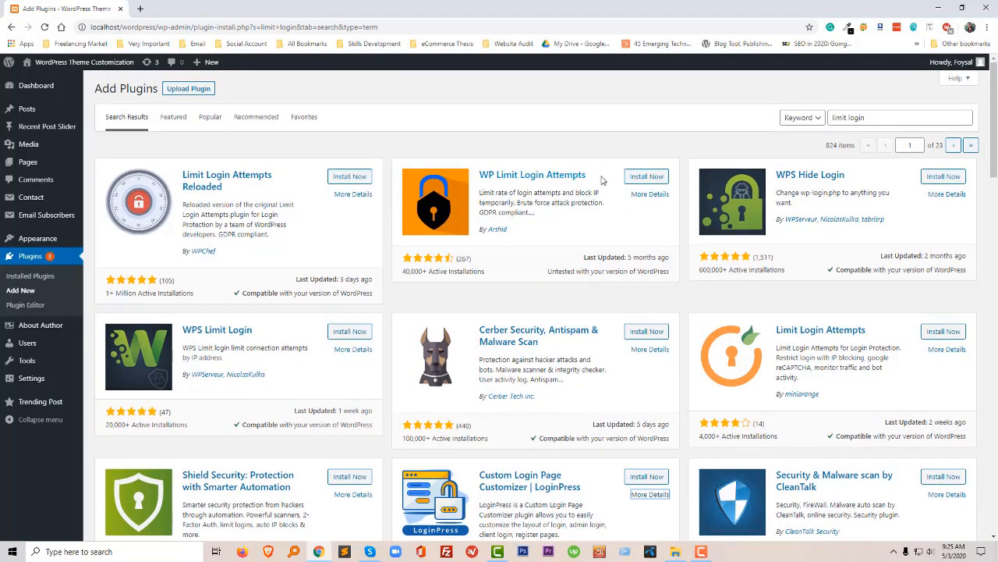
Step: Install and activate WP Limit Login Attempts, and open its settings page
click(634, 178)
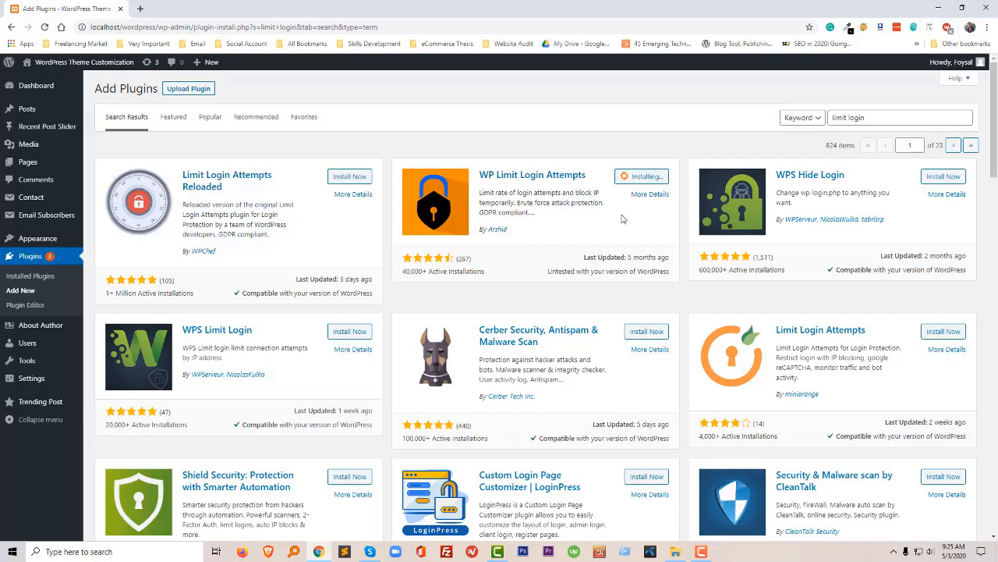
click(646, 177)
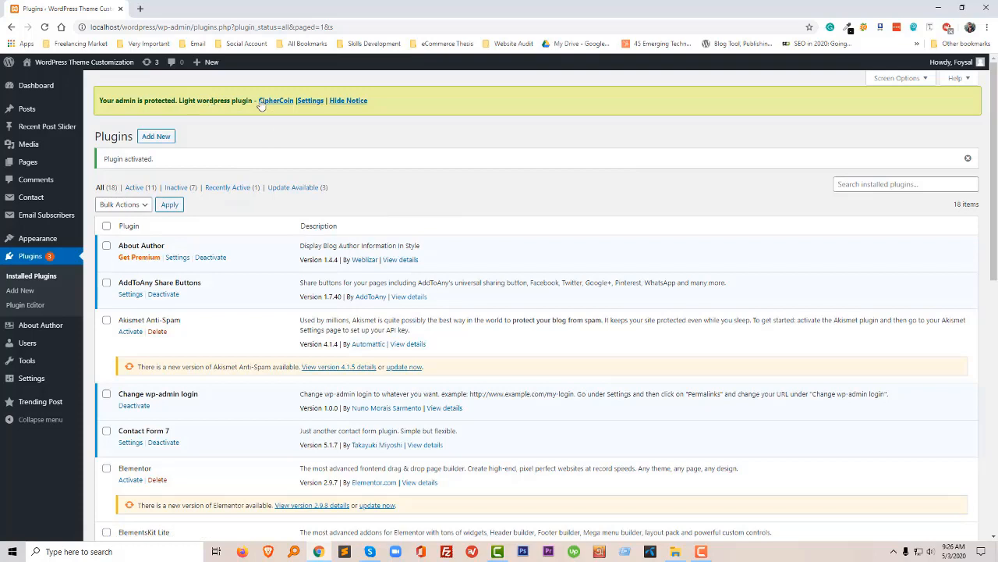
click(310, 103)
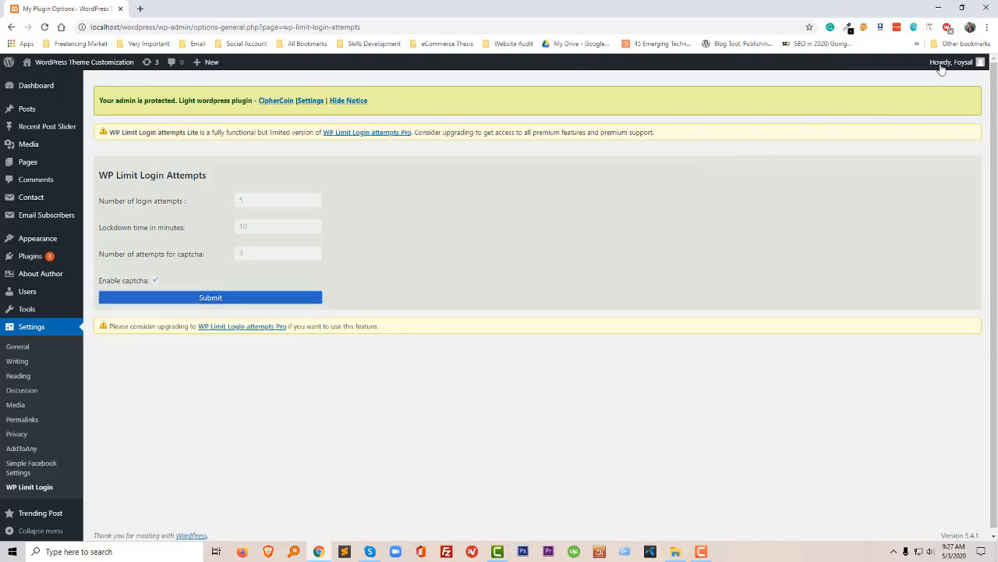
Step: Log out of WordPress from the WP Limit Login Attempts settings page
mouse_move(947, 63)
click(915, 116)
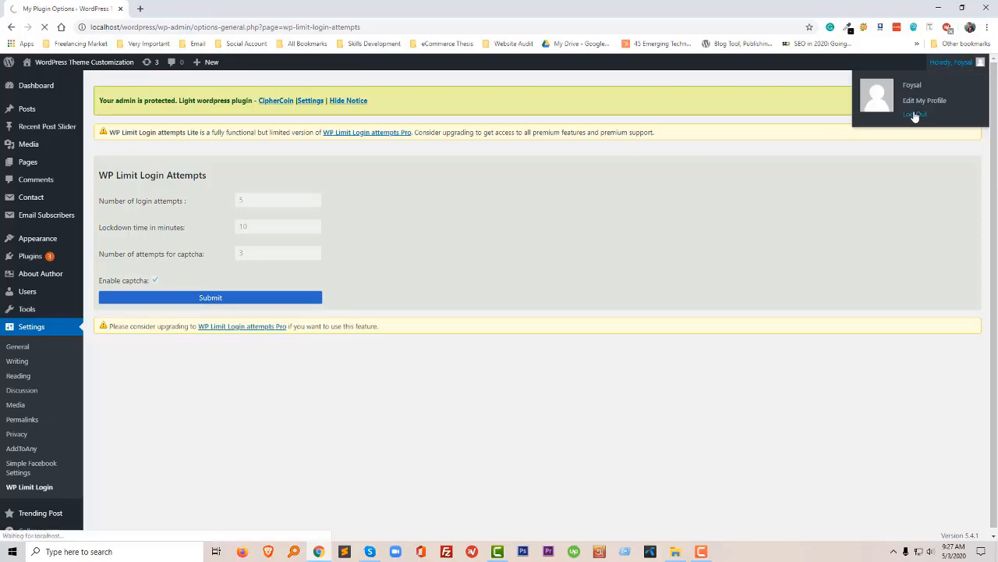
click(706, 556)
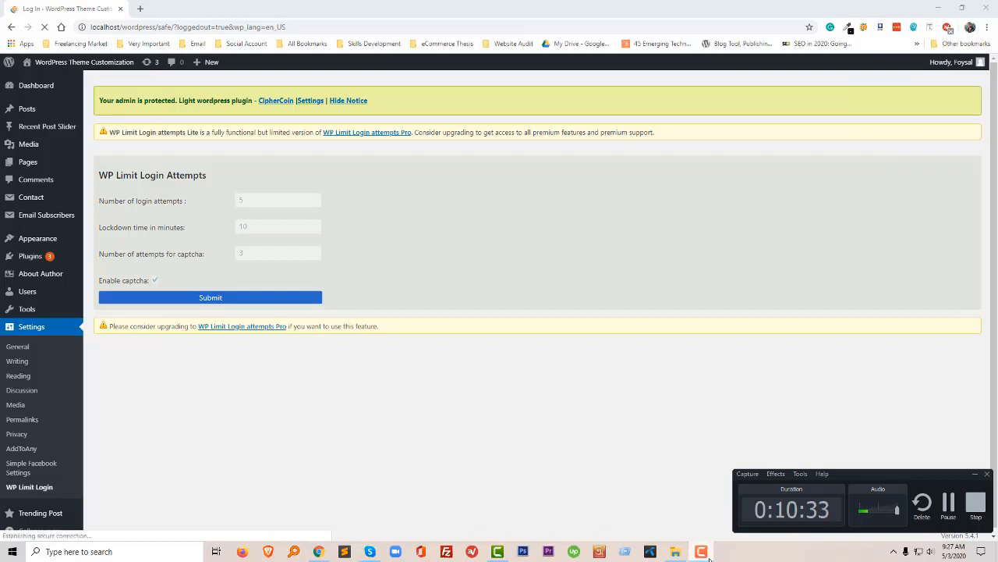
click(707, 555)
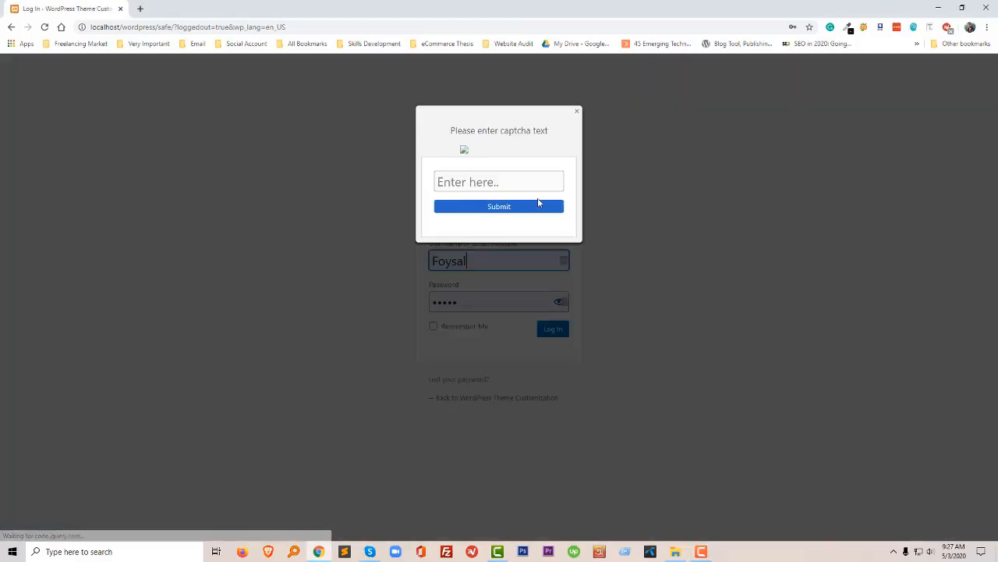
Step: Dismiss the captcha dialog and load the custom login page at localhost/wordpress/safe without the logged-out parameters
click(577, 115)
drag(174, 28, 461, 42)
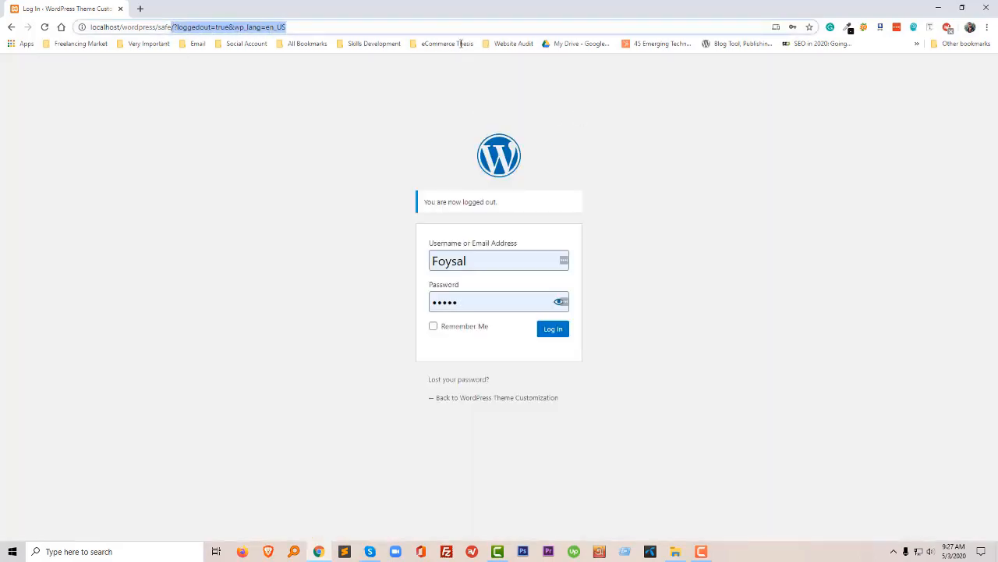
key(BackSpace)
key(Return)
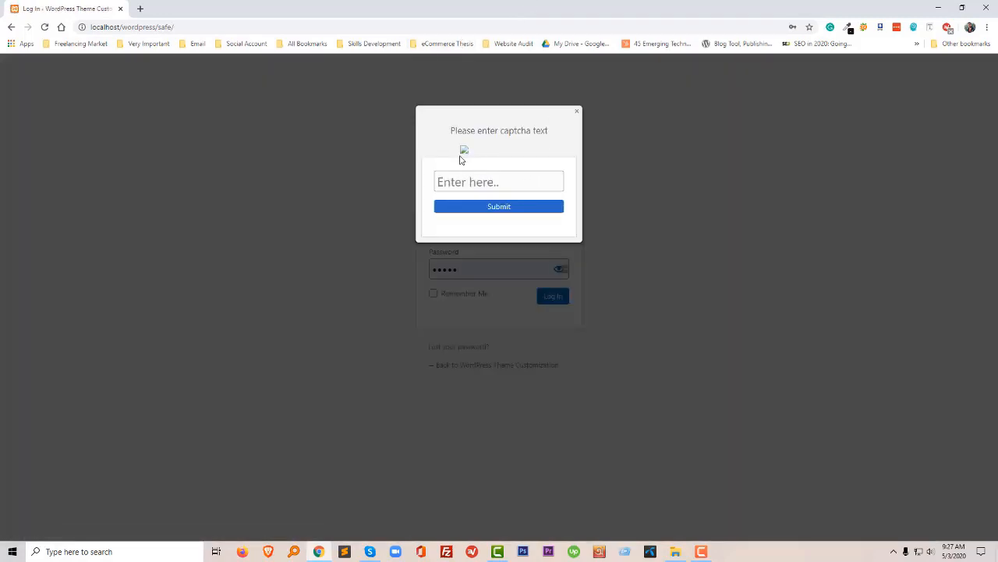
Step: Try submitting the remembered captcha text in the login page's captcha dialog
click(475, 176)
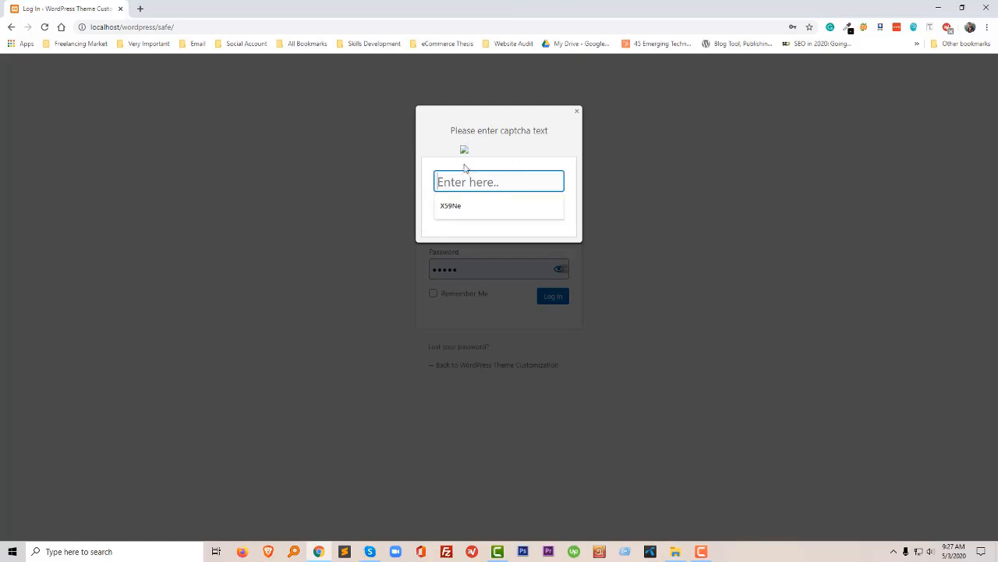
click(460, 151)
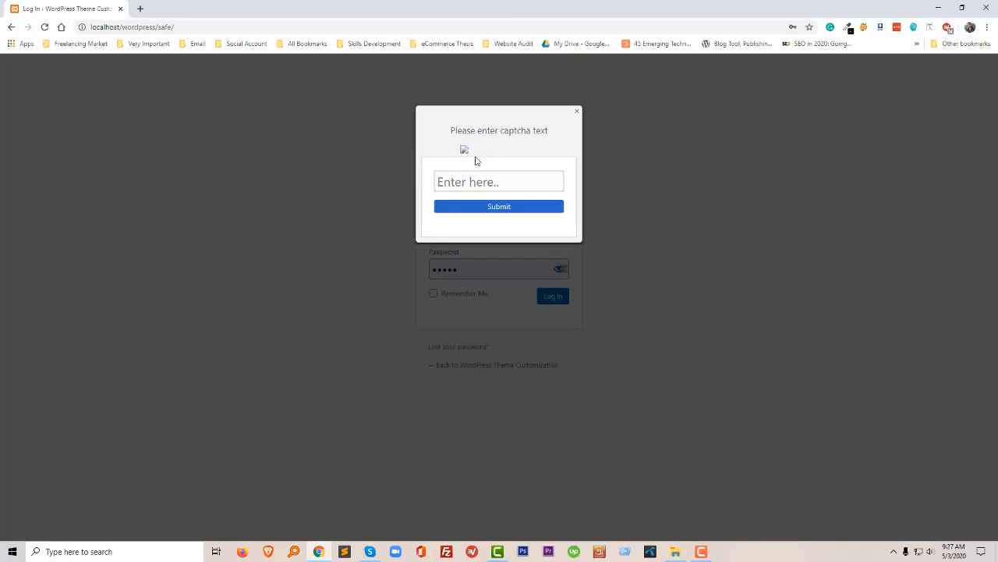
click(470, 181)
click(658, 162)
click(475, 178)
click(451, 205)
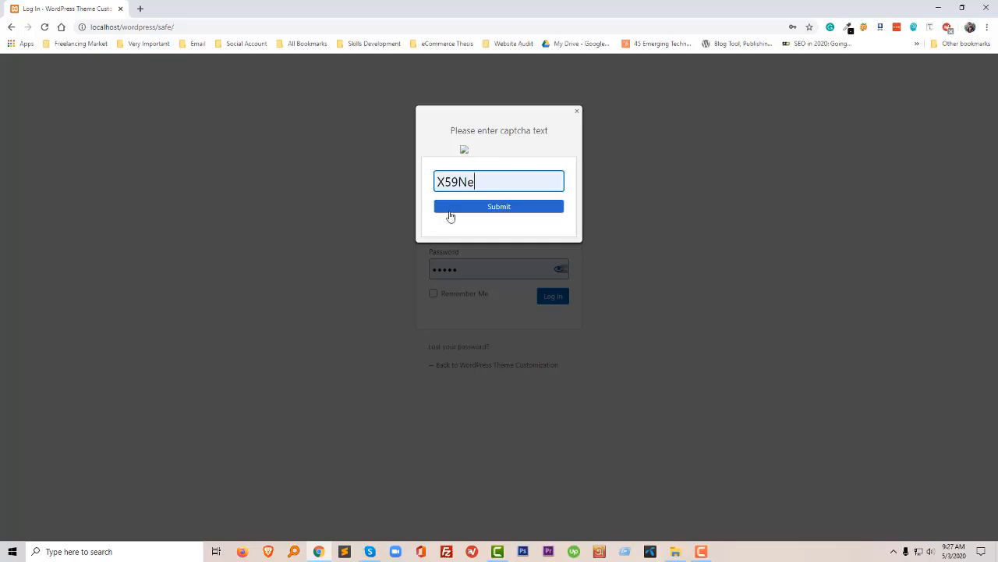
click(449, 208)
click(484, 206)
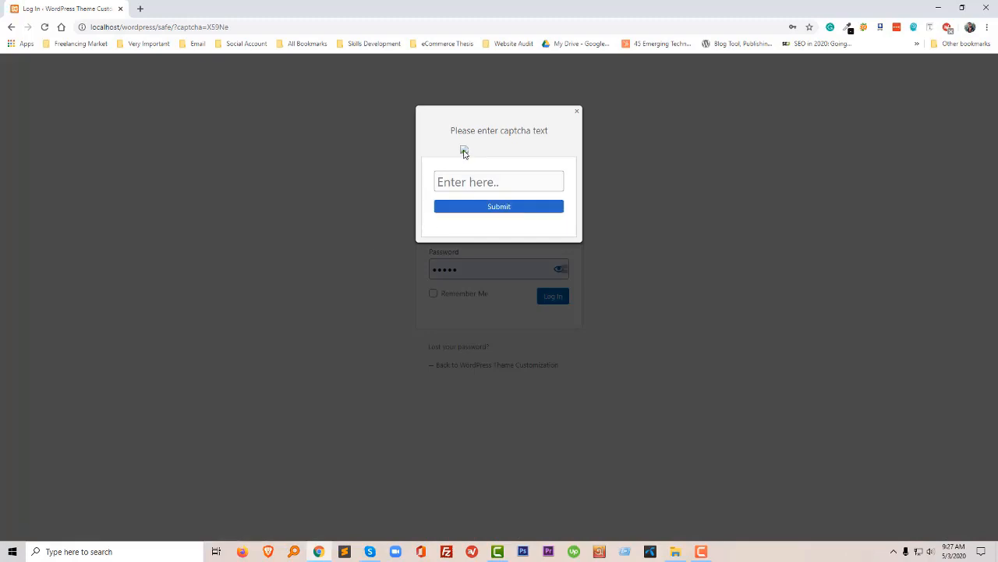
Step: Dismiss the captcha dialog, try to log in with the saved Admin username and password, and close the captcha dialog again
drag(464, 153, 527, 154)
click(527, 153)
click(578, 114)
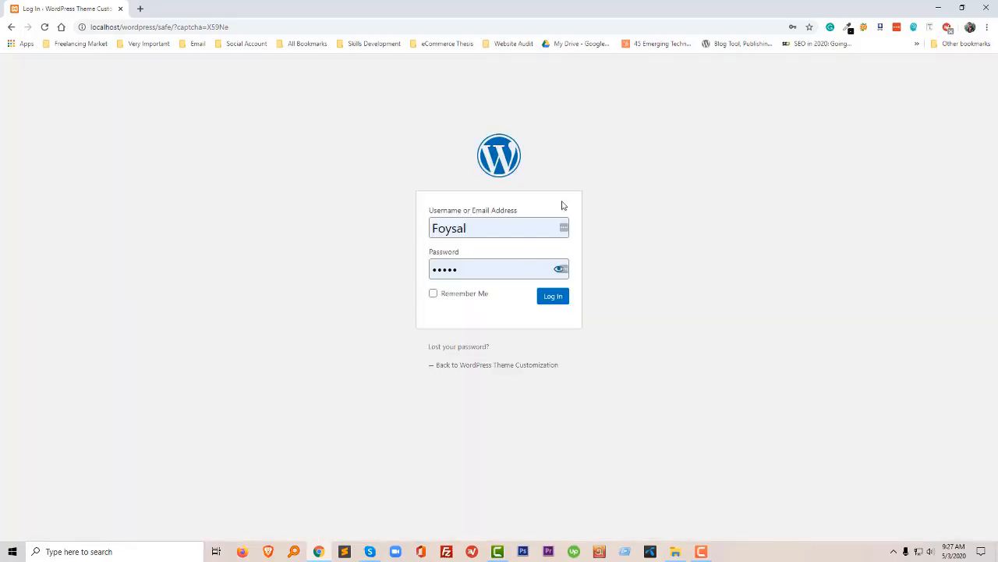
click(455, 231)
click(688, 250)
click(495, 231)
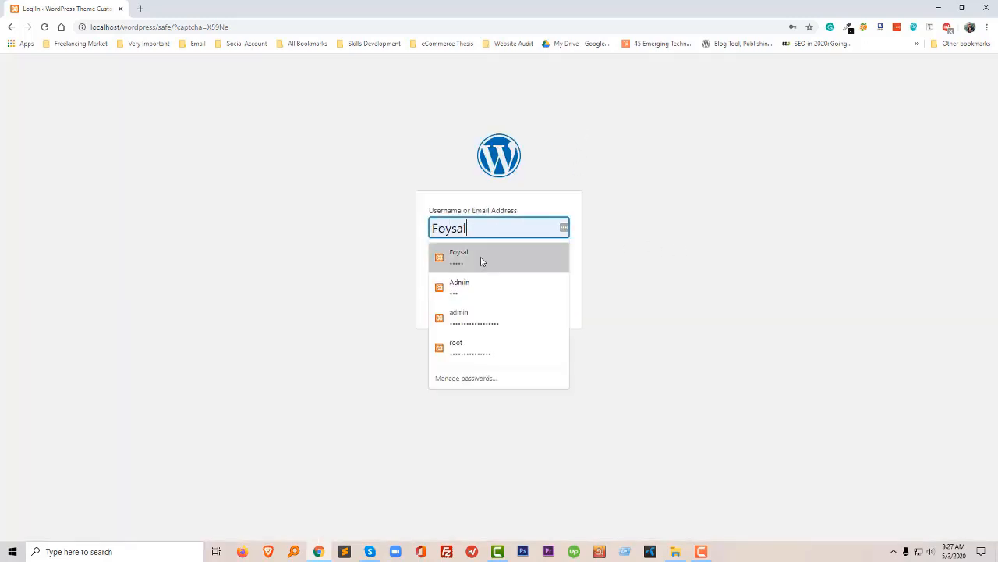
click(470, 287)
click(553, 296)
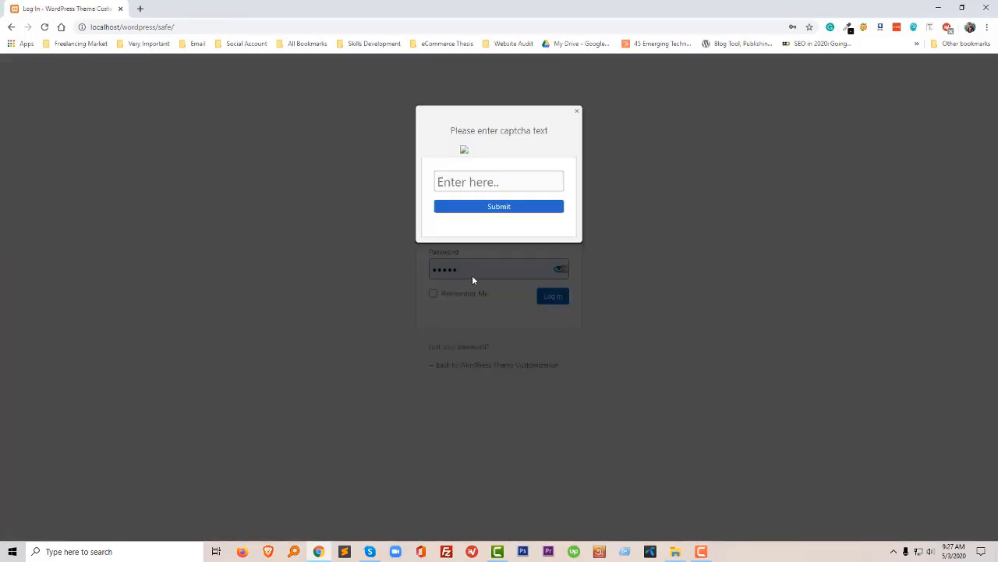
click(494, 181)
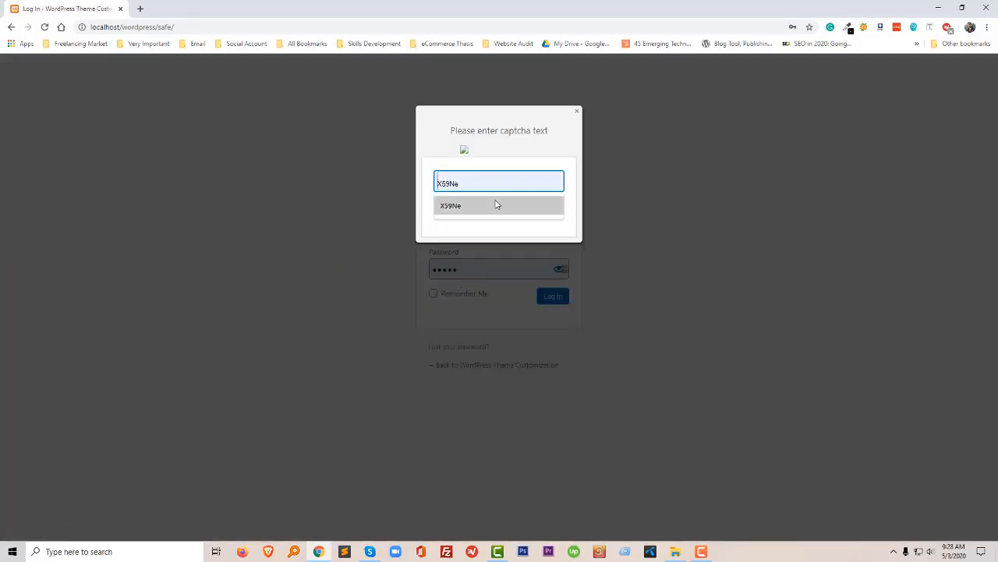
click(577, 111)
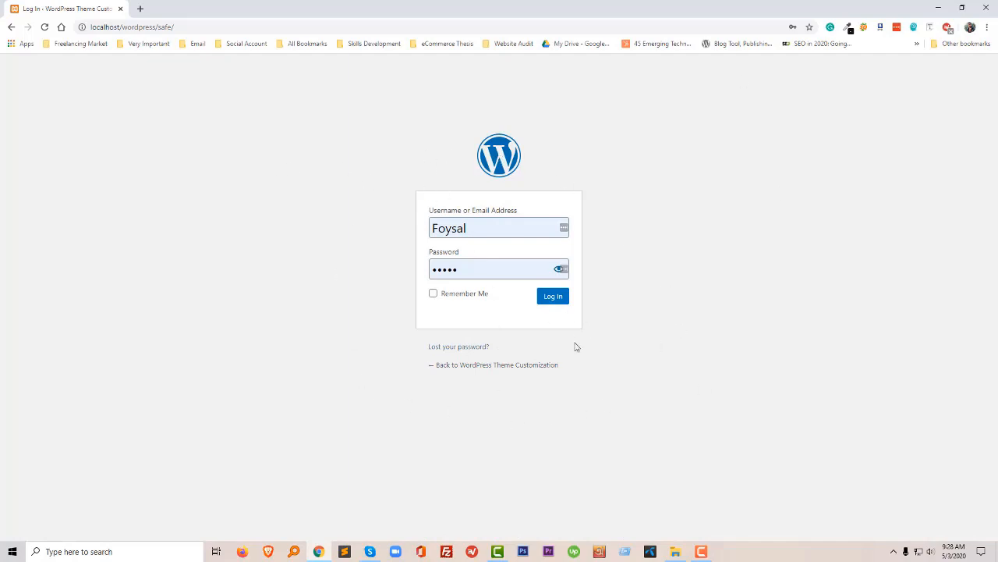
Step: In File Explorer, open the xampp\htdocs\wordpress\wp-content\plugins folder and look for the wp-limit-login-attempts folder
click(676, 551)
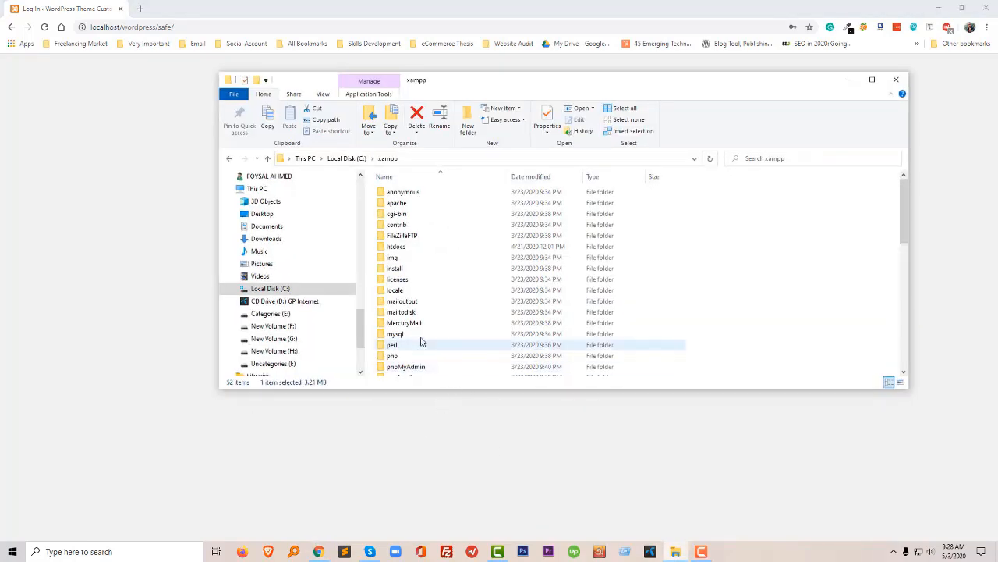
double_click(396, 246)
double_click(401, 236)
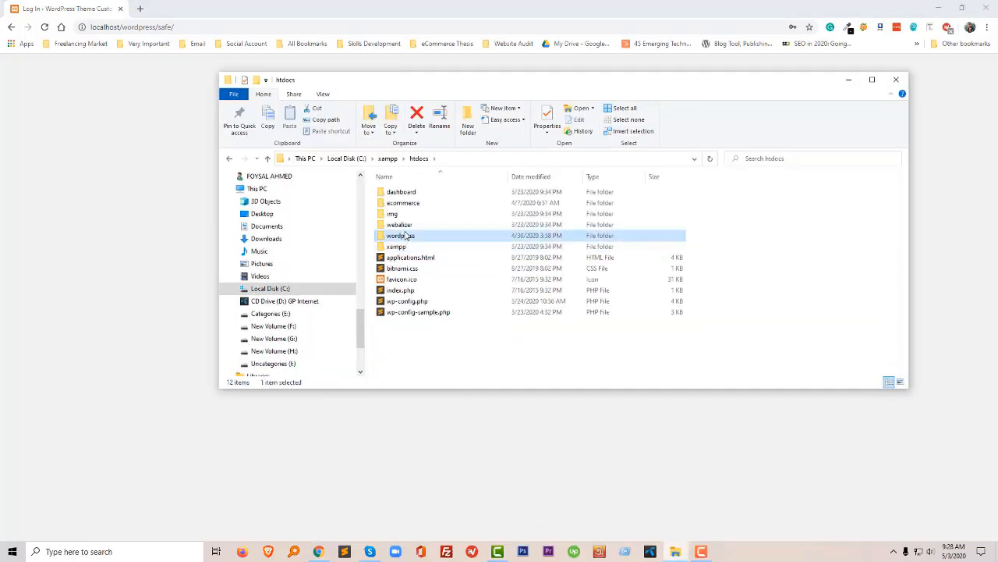
click(406, 204)
double_click(406, 205)
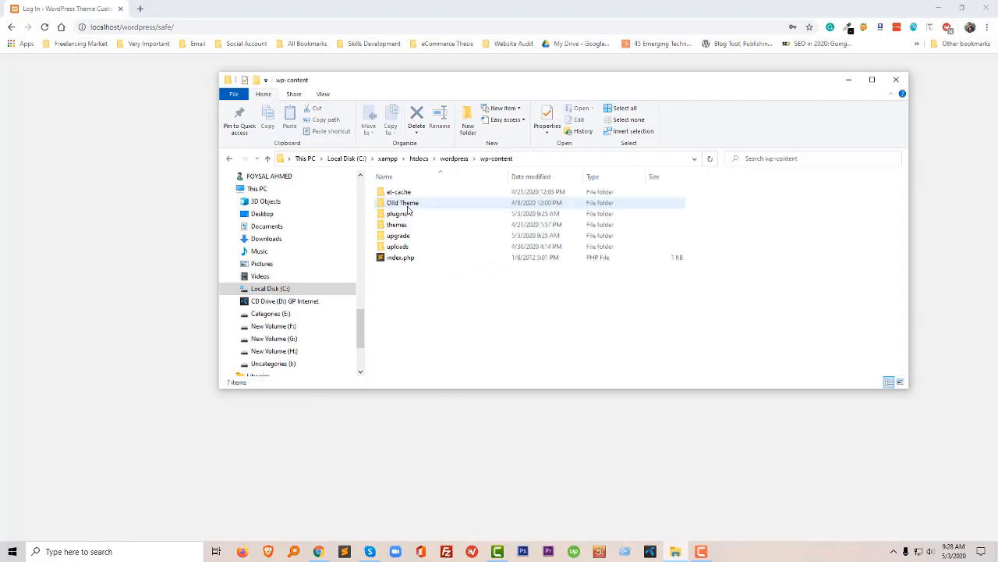
click(406, 214)
double_click(405, 213)
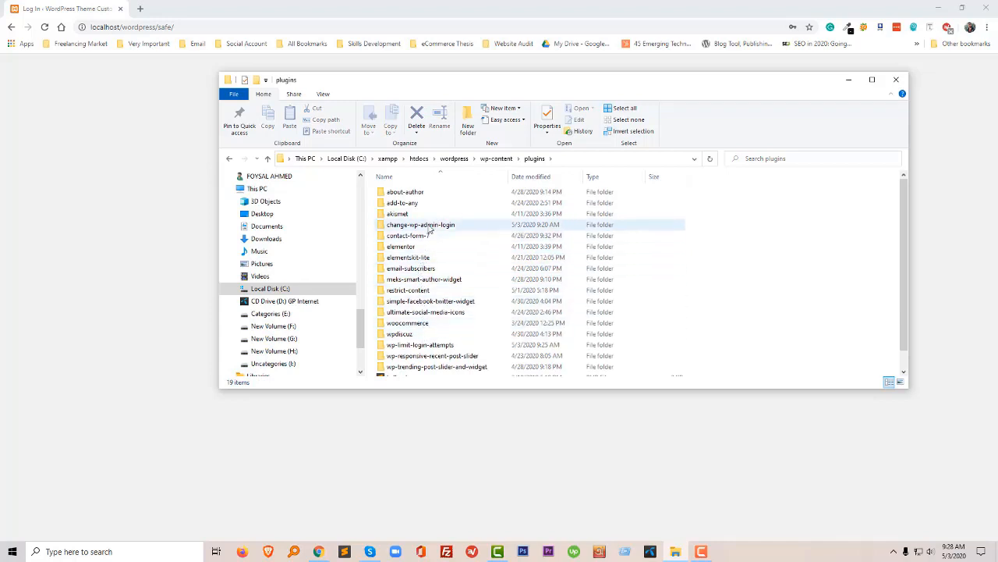
scroll(407, 366, down, 1)
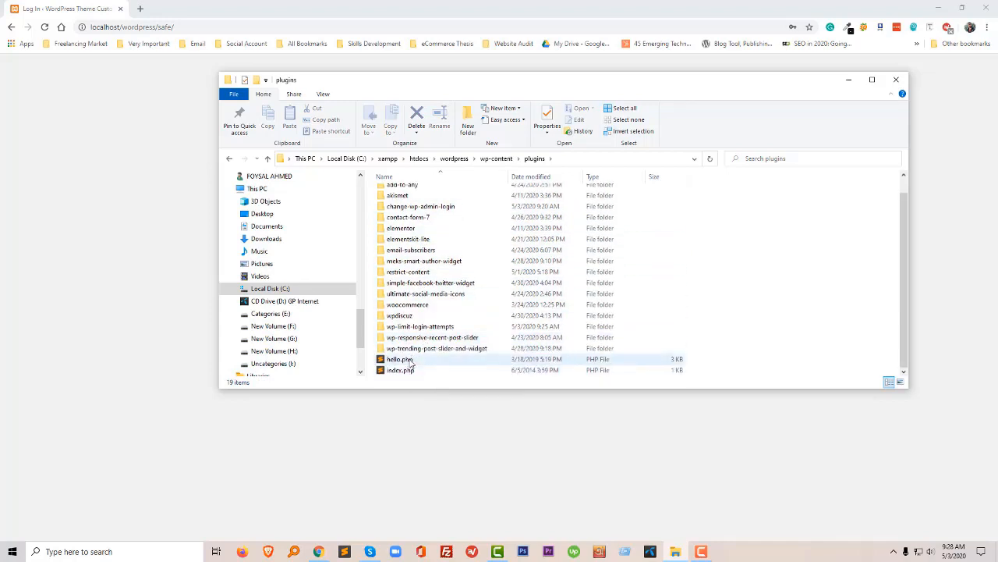
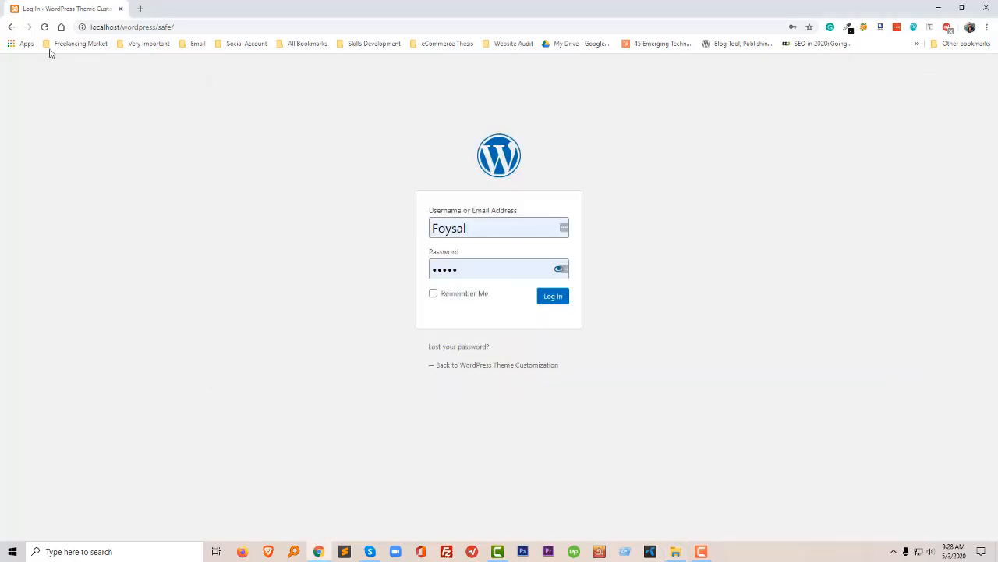
Step: Reload the WordPress login page with the form resubmitted, and log in with the prefilled account
click(45, 27)
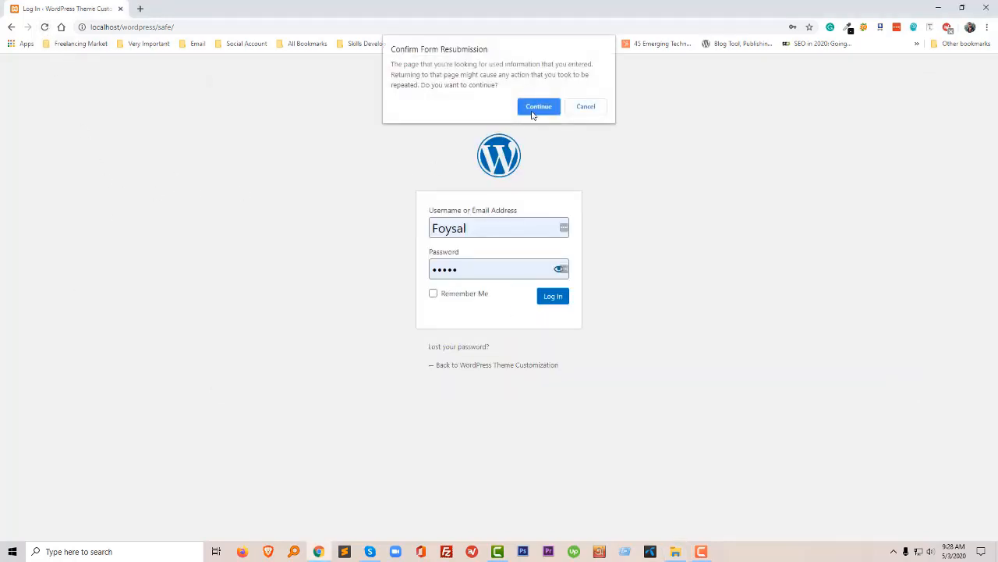
click(533, 113)
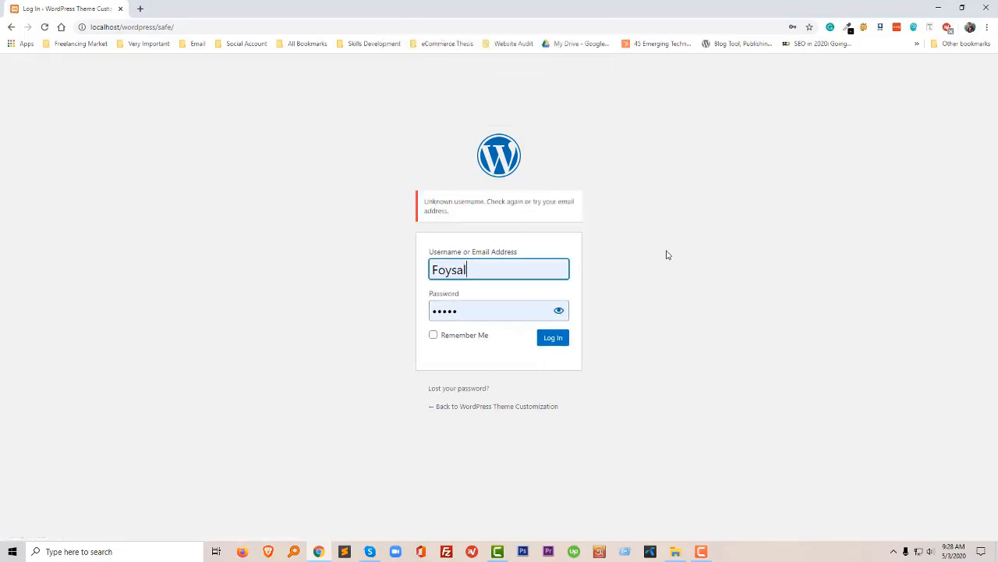
click(561, 339)
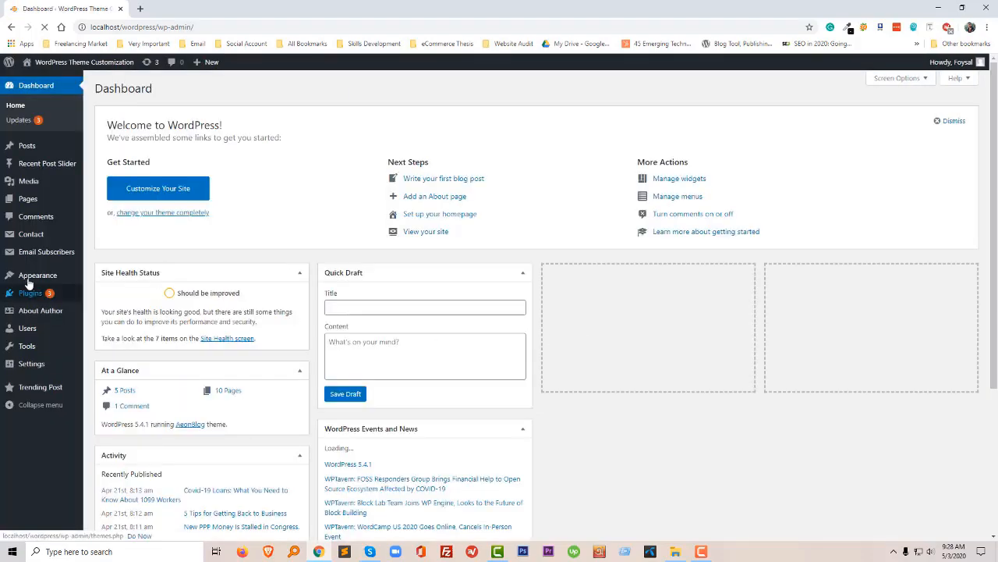
Step: Decline saving the login in LastPass, and search the new plugins for "login page customize"
mouse_move(38, 293)
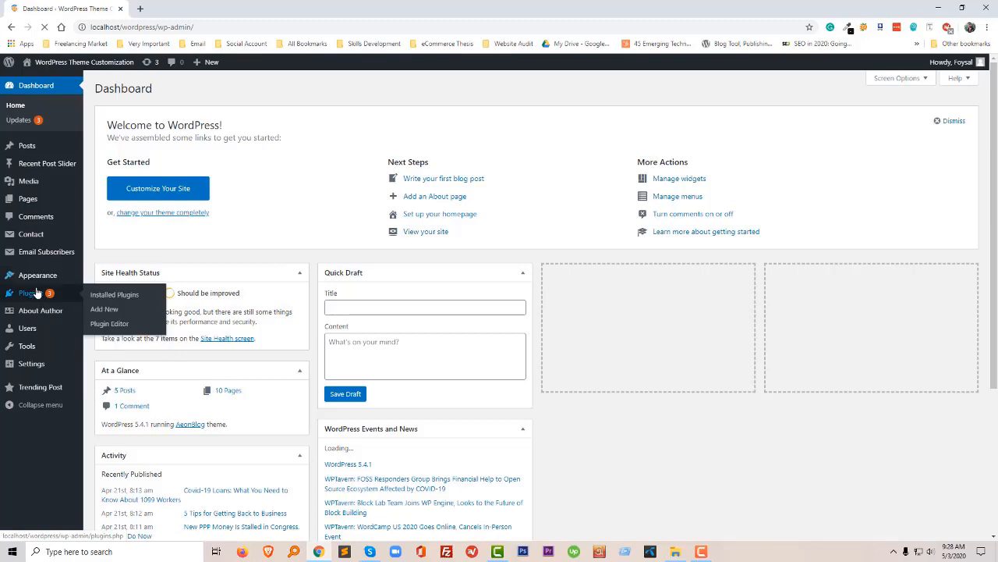
click(115, 309)
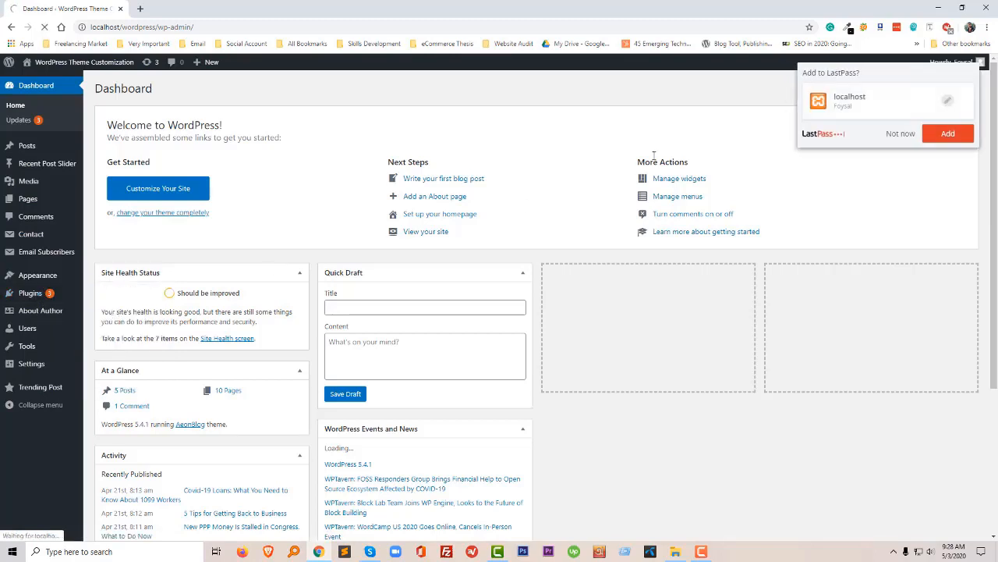
click(897, 135)
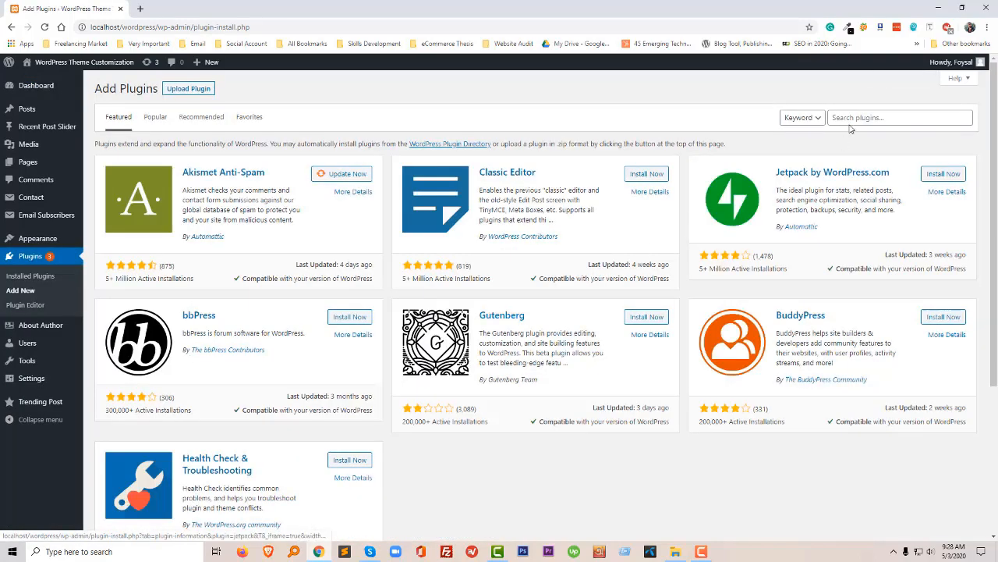
click(853, 117)
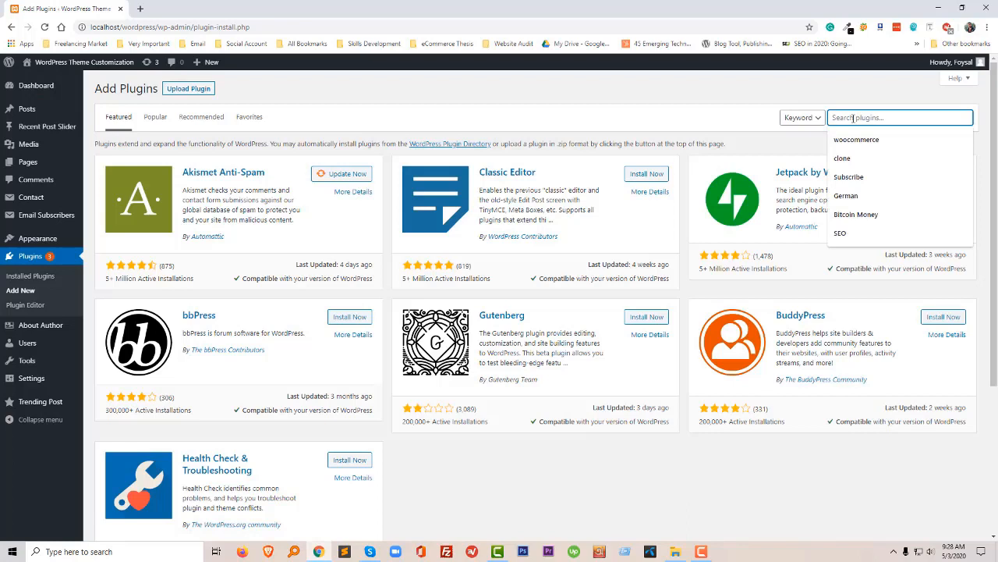
text(login)
key(Return)
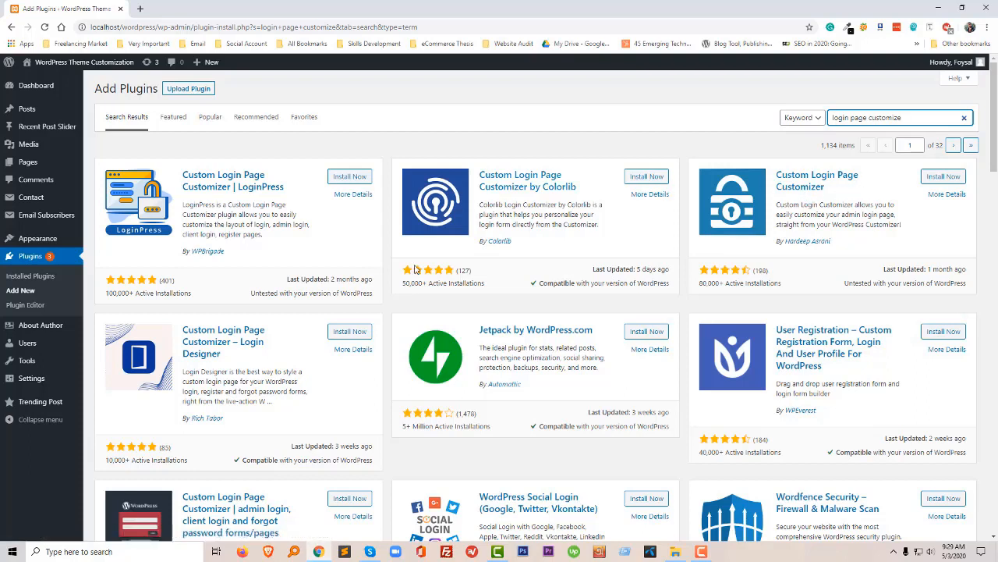
Step: Review the screenshots of the Custom Login Page Customizer plugin with the padlock icon, and install it
click(947, 195)
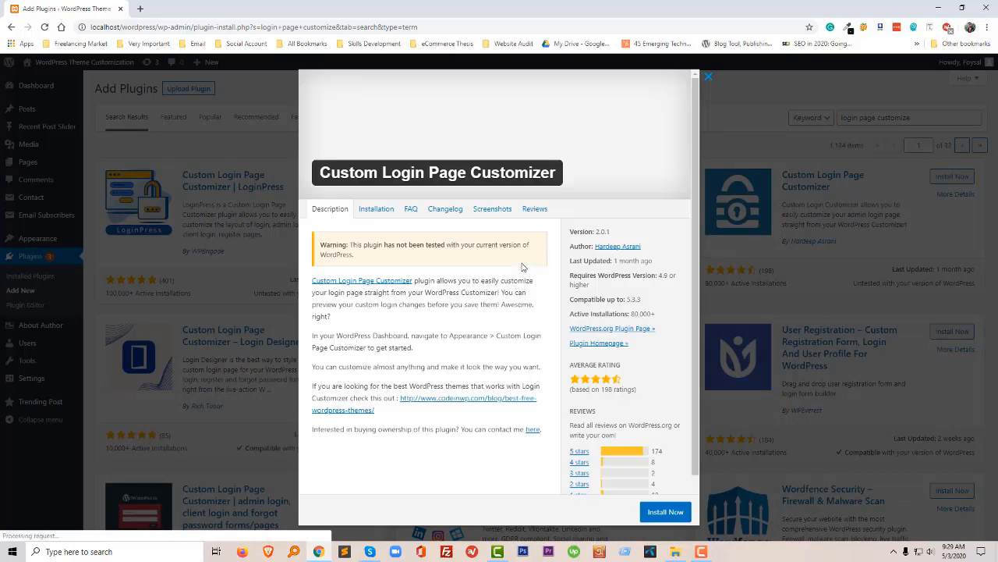
click(484, 211)
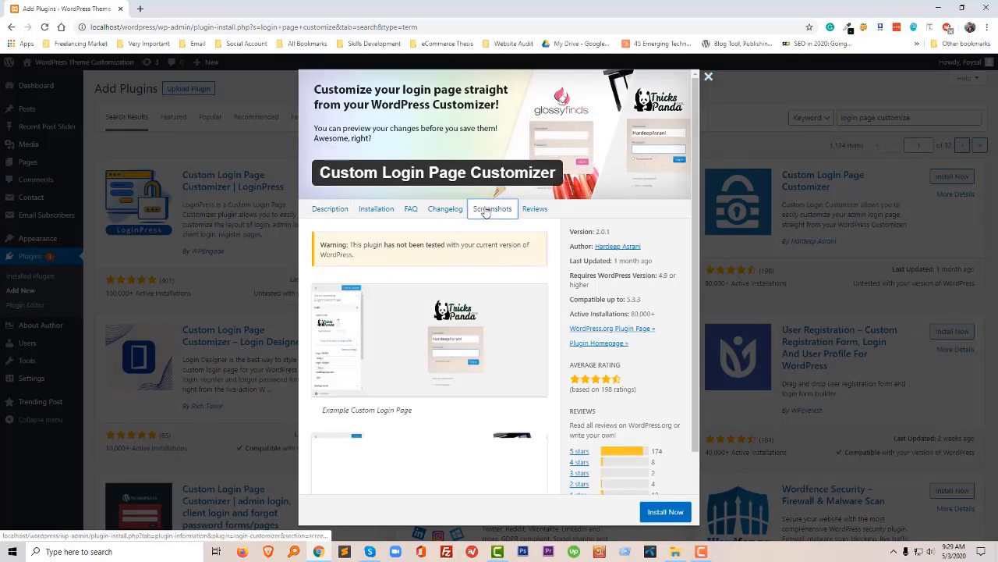
scroll(493, 347, down, 1)
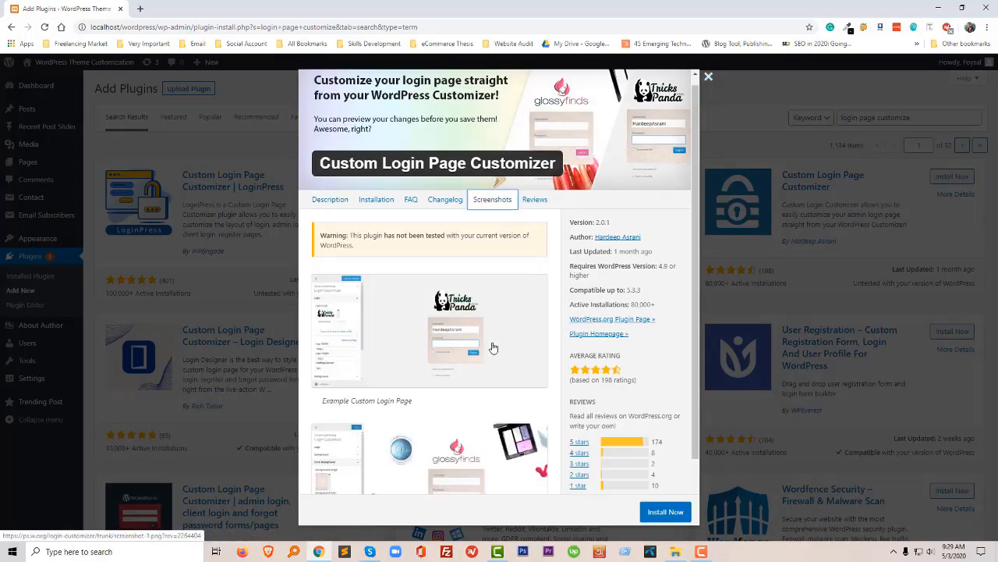
scroll(499, 331, up, 1)
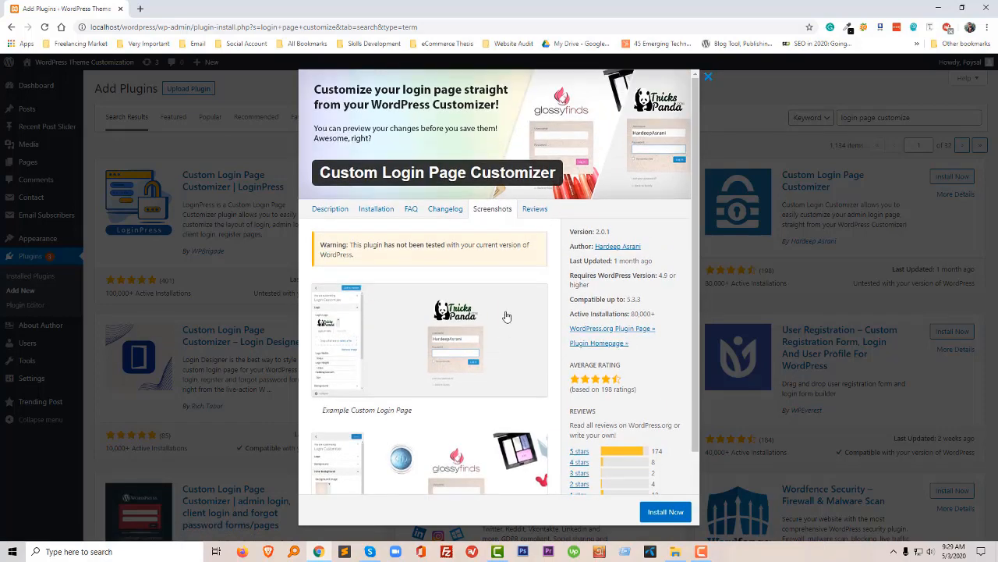
scroll(520, 273, down, 1)
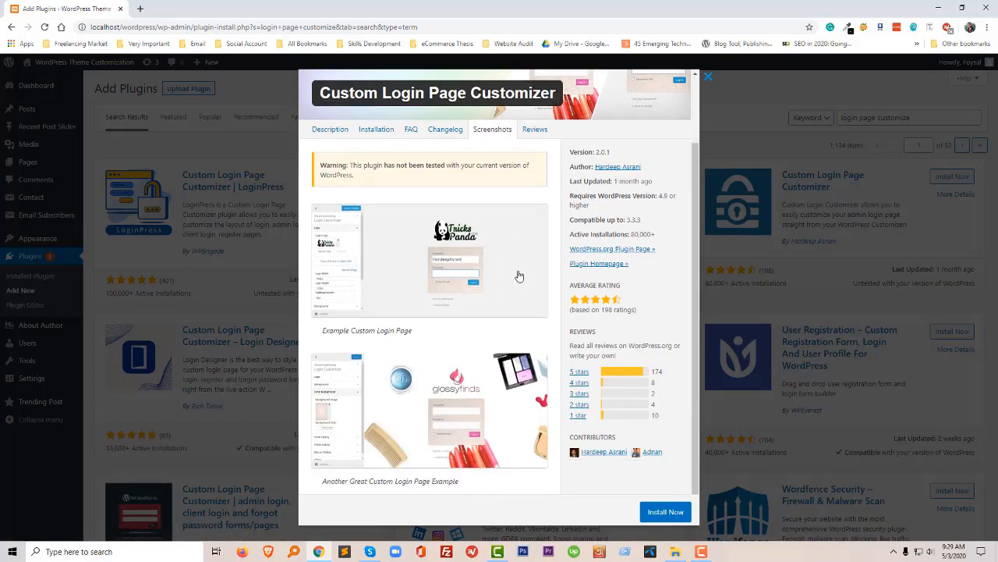
click(659, 513)
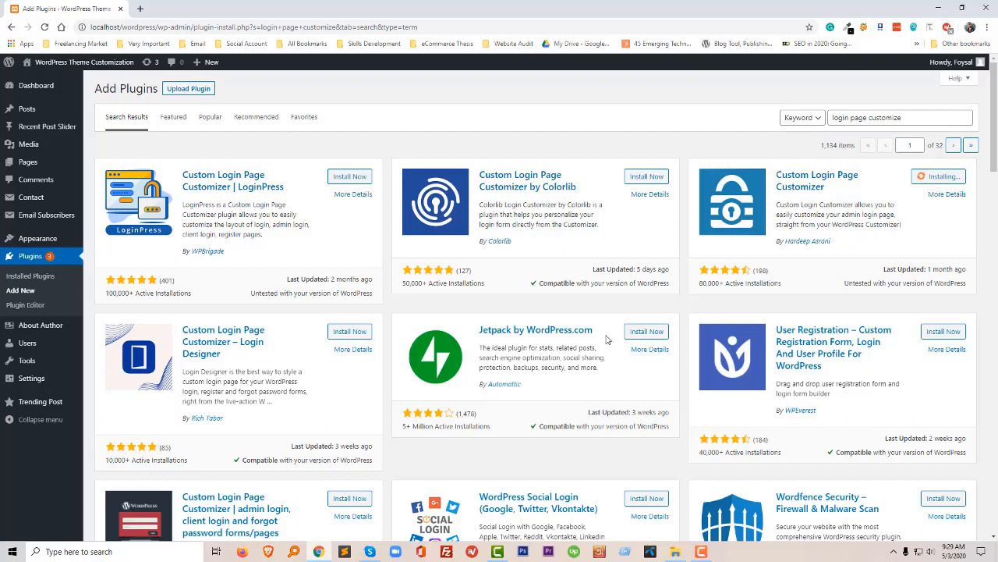
Step: Open a new incognito window, and copy the site address localhost/wordpress/ from the Add Plugins page's URL
right_click(324, 555)
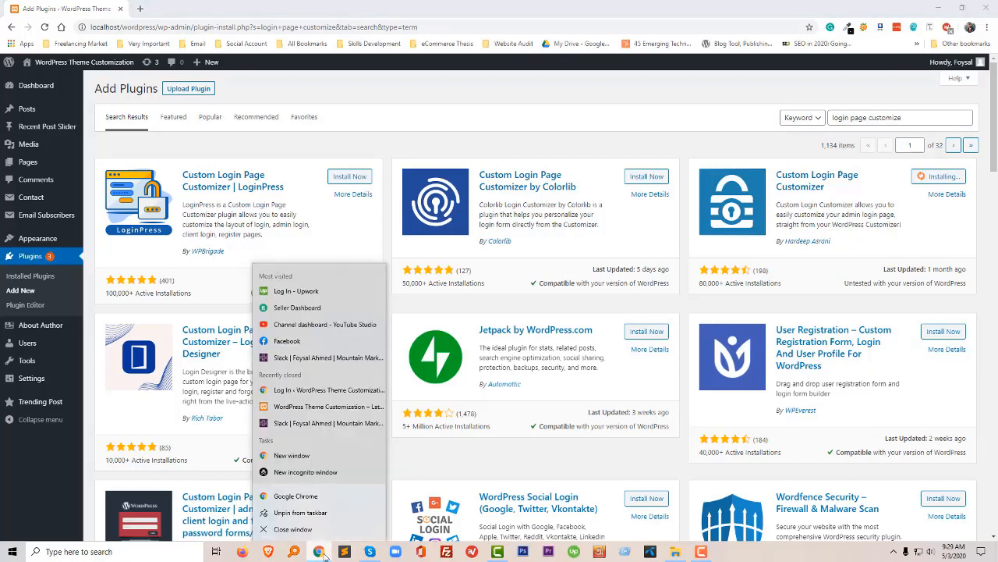
click(328, 472)
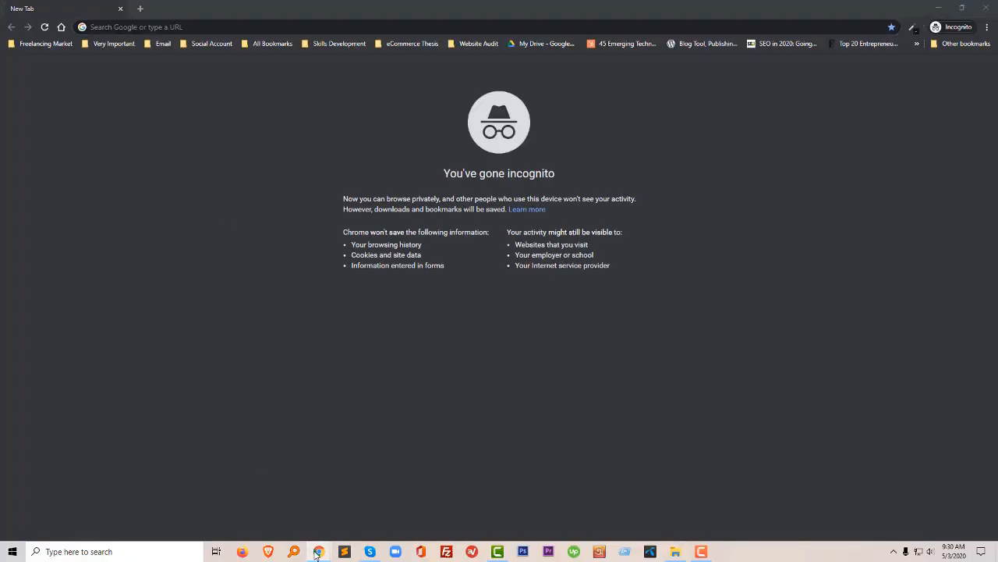
mouse_move(319, 548)
click(258, 507)
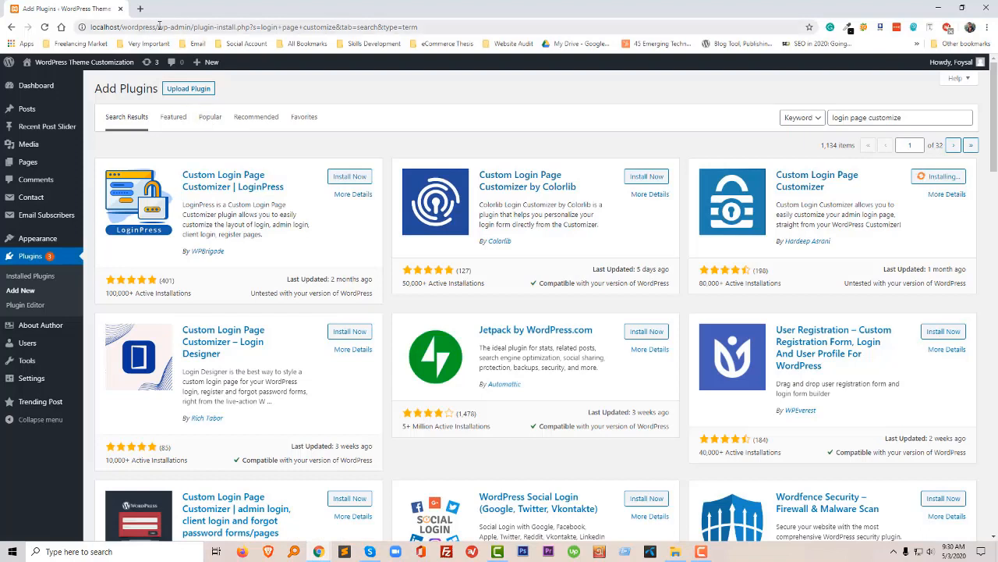
drag(160, 26, 91, 26)
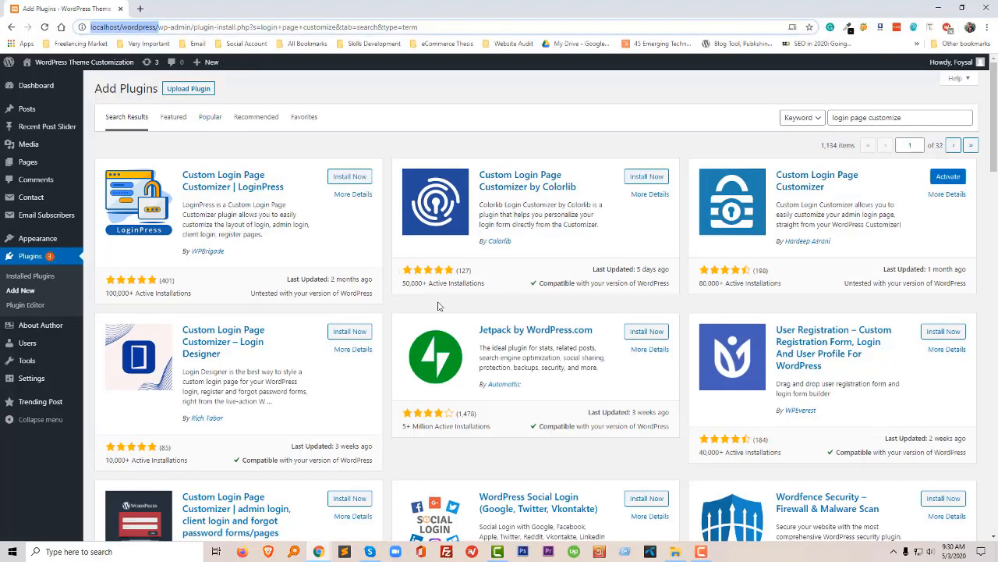
Step: Activate the Custom Login Page Customizer plugin, and open localhost/wordpress/safe in the incognito window
click(941, 179)
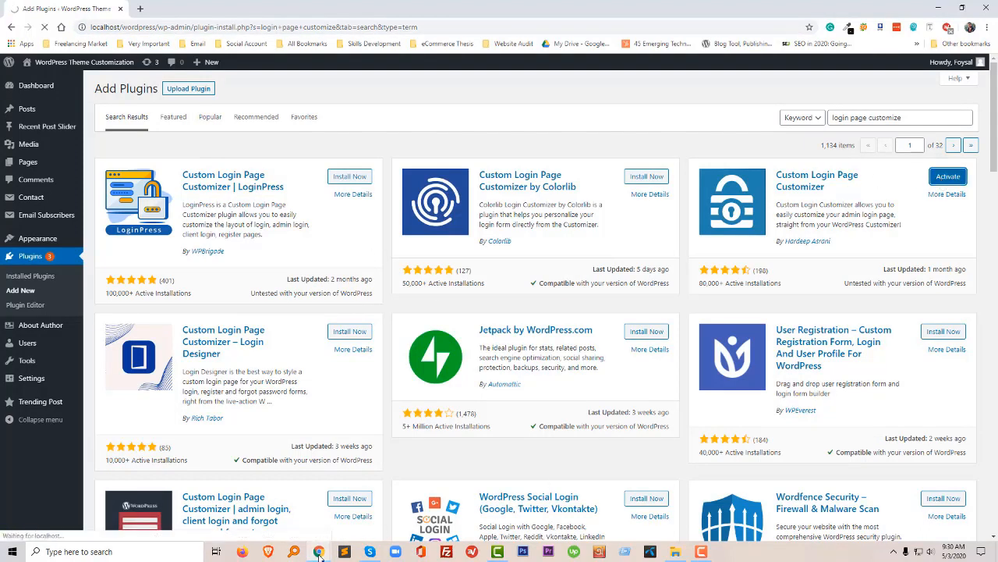
mouse_move(318, 550)
click(354, 533)
text(http://localhost/wordpress/)
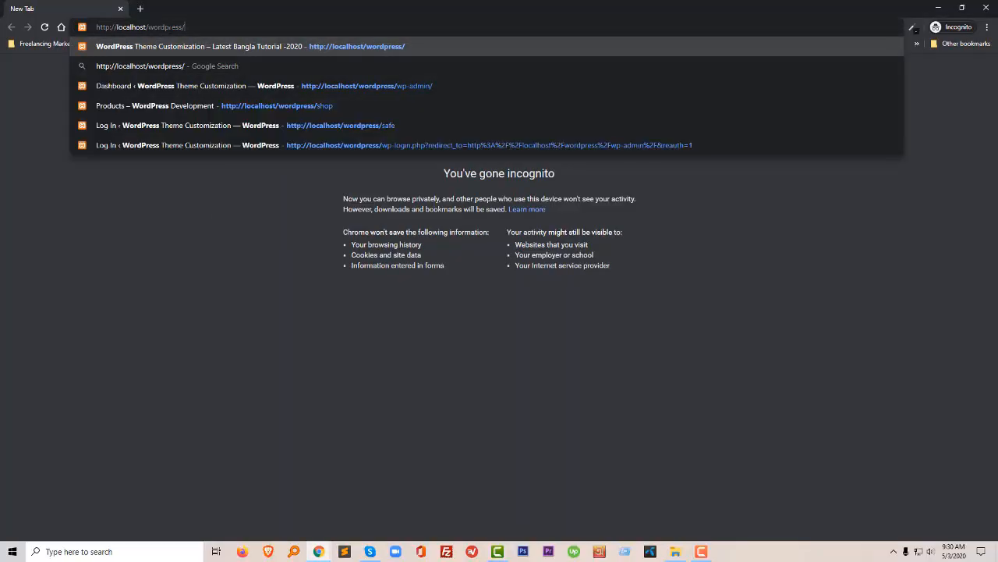
text(safe)
key(Return)
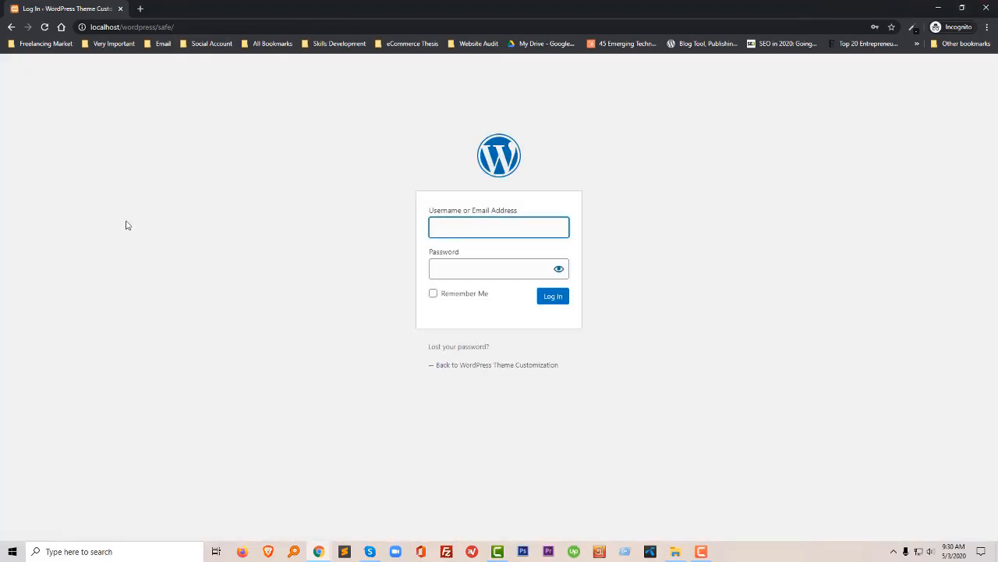
click(629, 165)
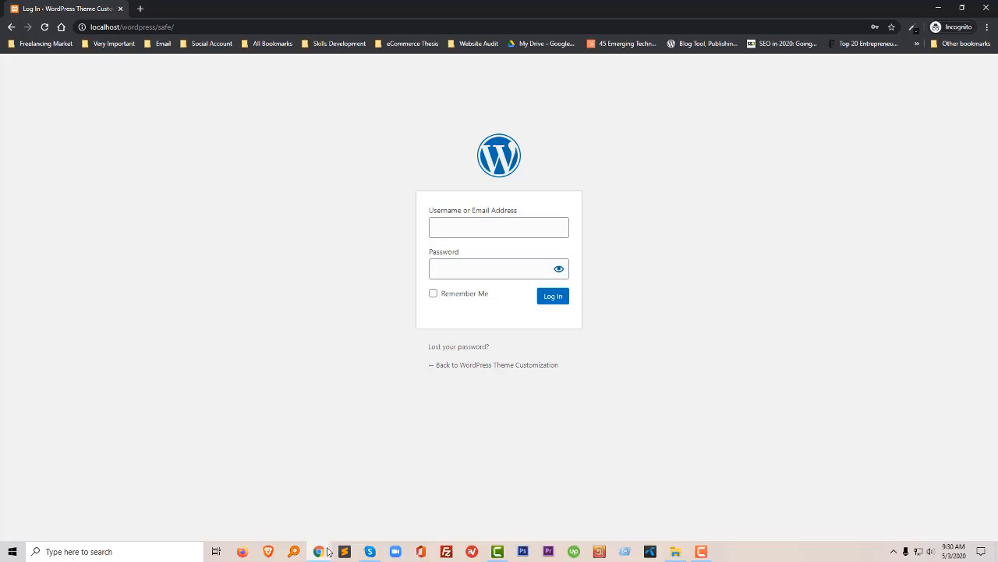
Step: Return to the WordPress admin window, and open the Login Customizer section of the theme customizer
mouse_move(327, 552)
click(261, 499)
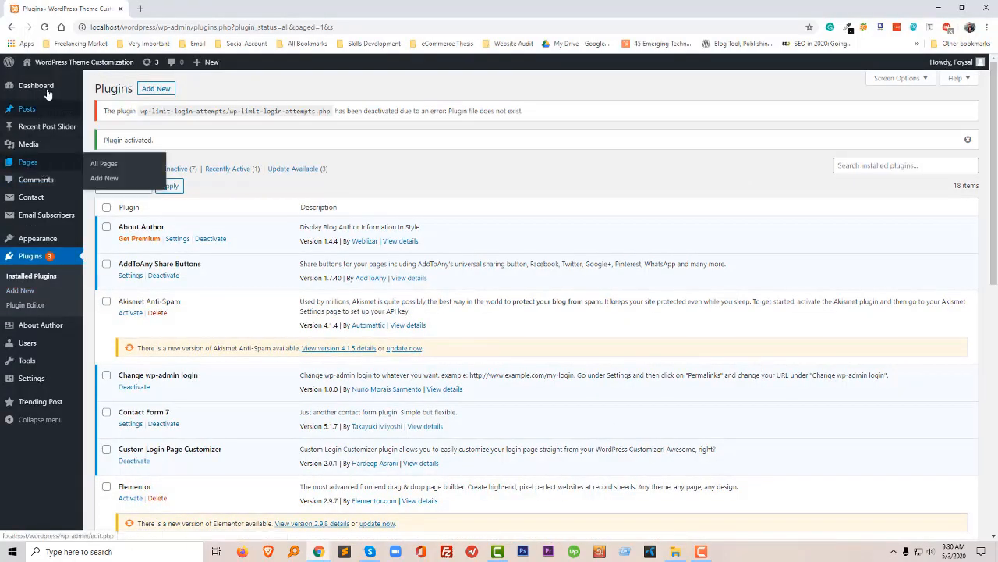
mouse_move(53, 389)
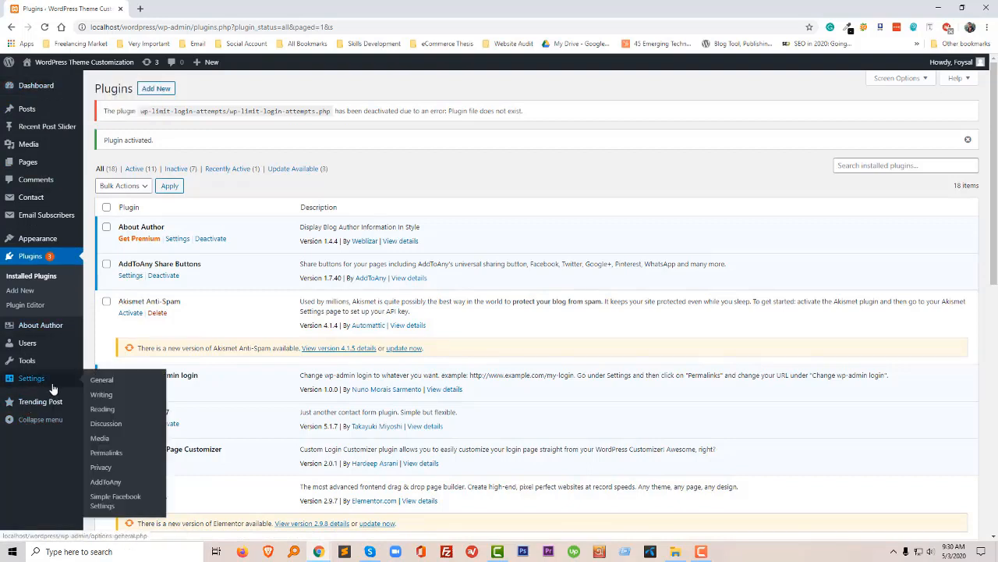
mouse_move(27, 364)
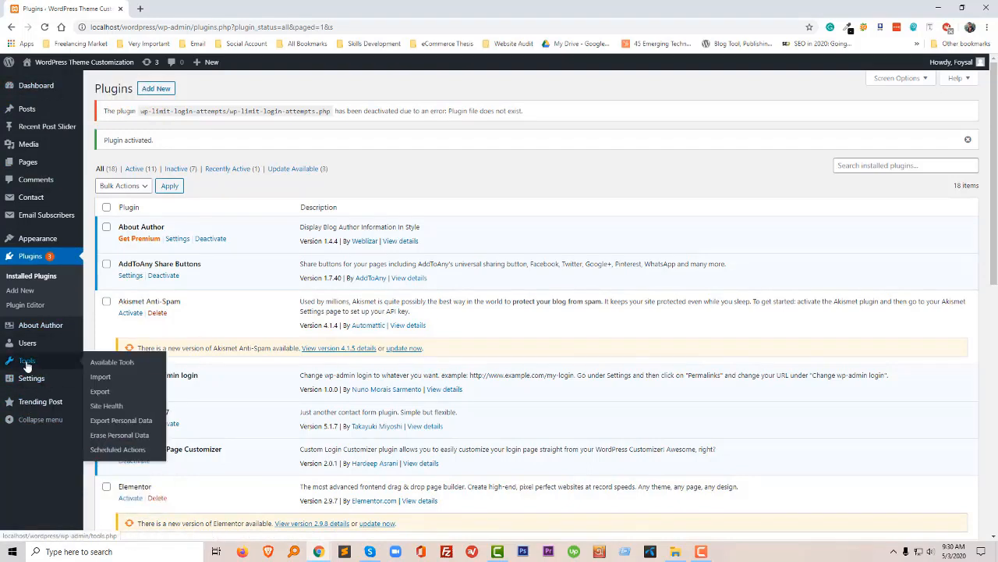
click(107, 331)
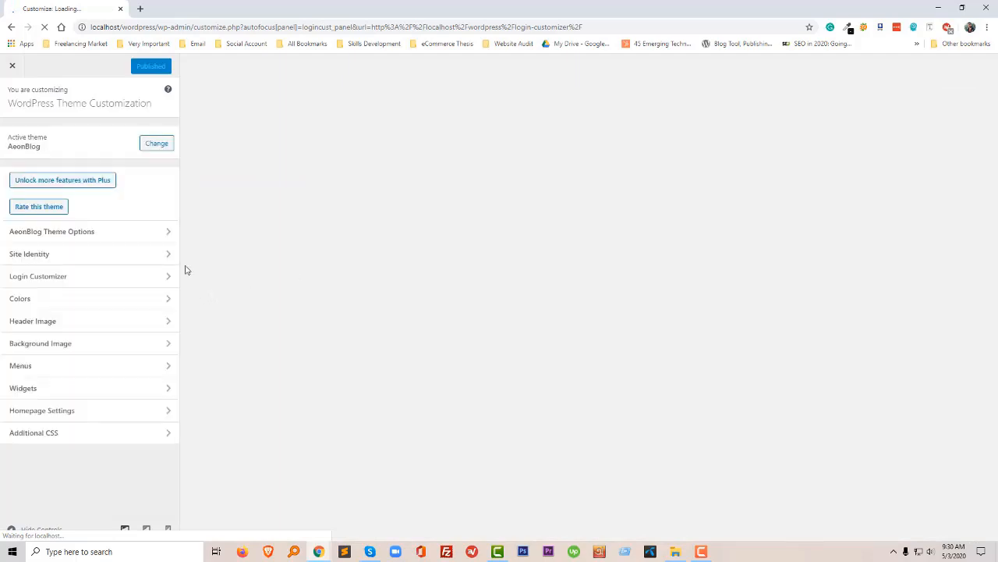
click(99, 276)
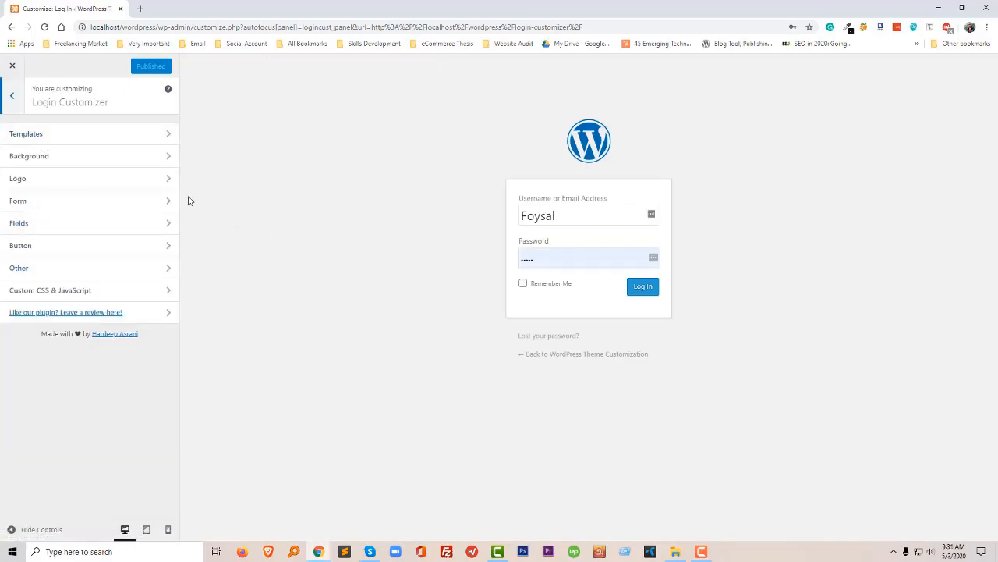
Step: View the login templates, and set the media library photo of the woman with a laptop as the login page's background image
click(83, 136)
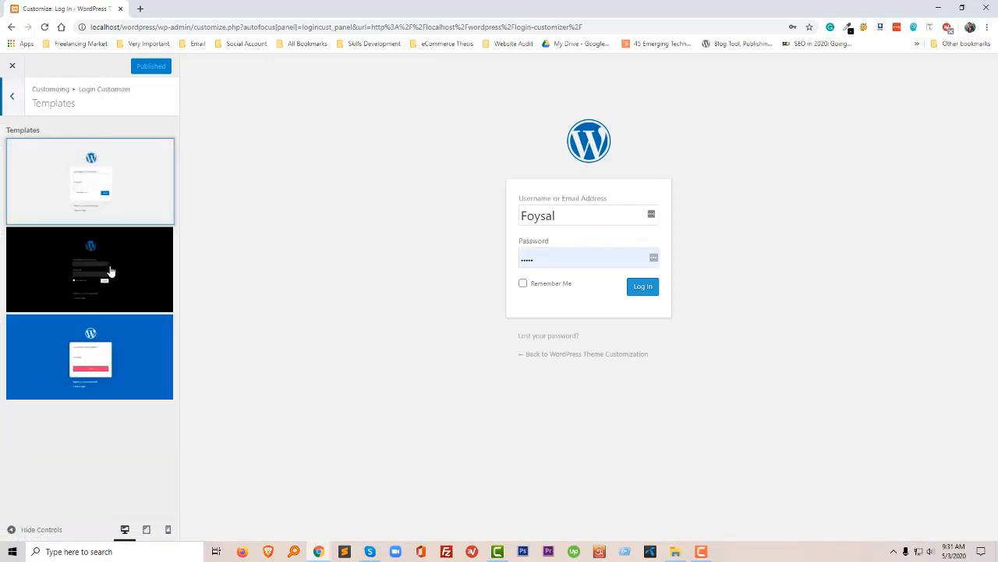
click(17, 107)
click(42, 156)
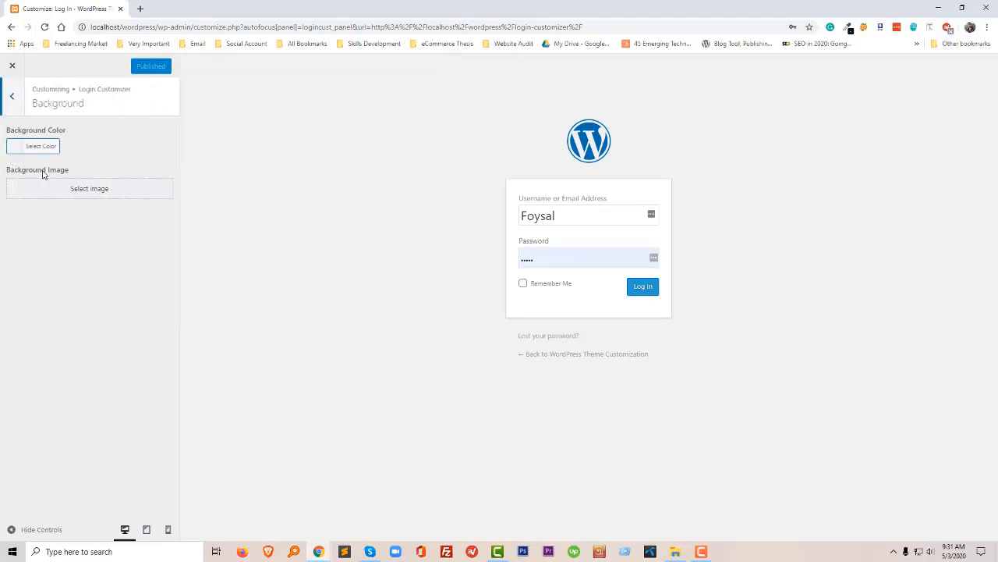
click(88, 188)
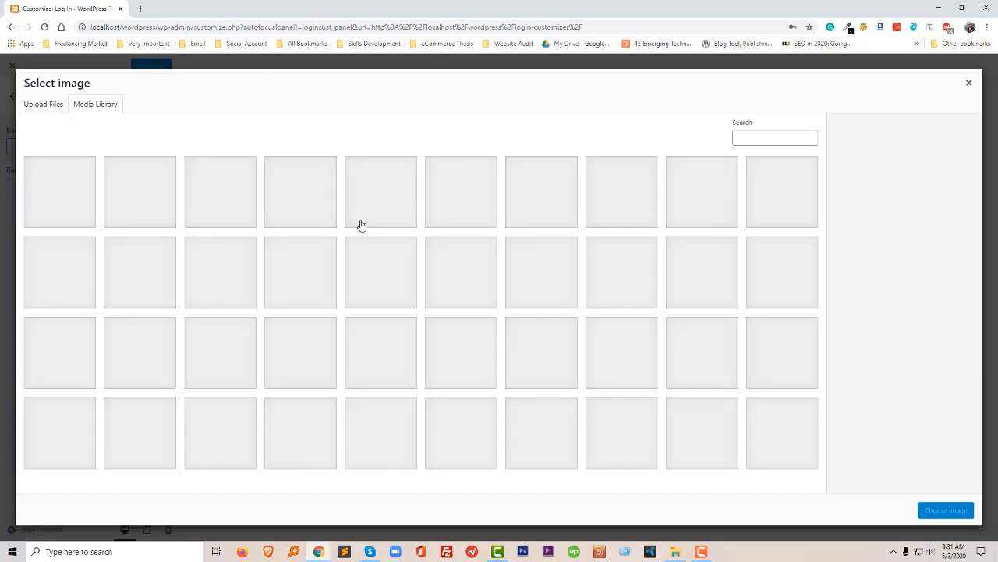
click(294, 551)
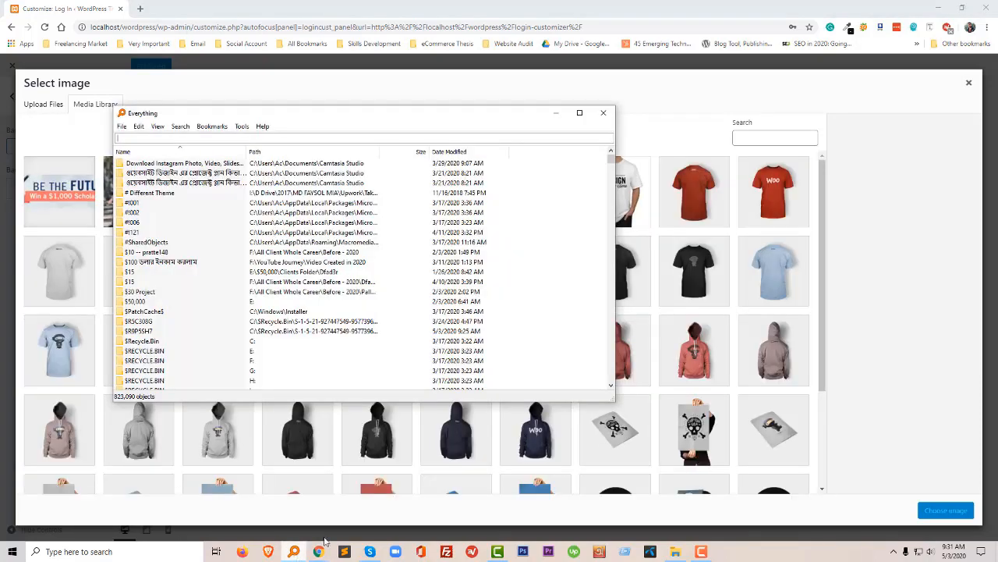
click(602, 115)
click(325, 182)
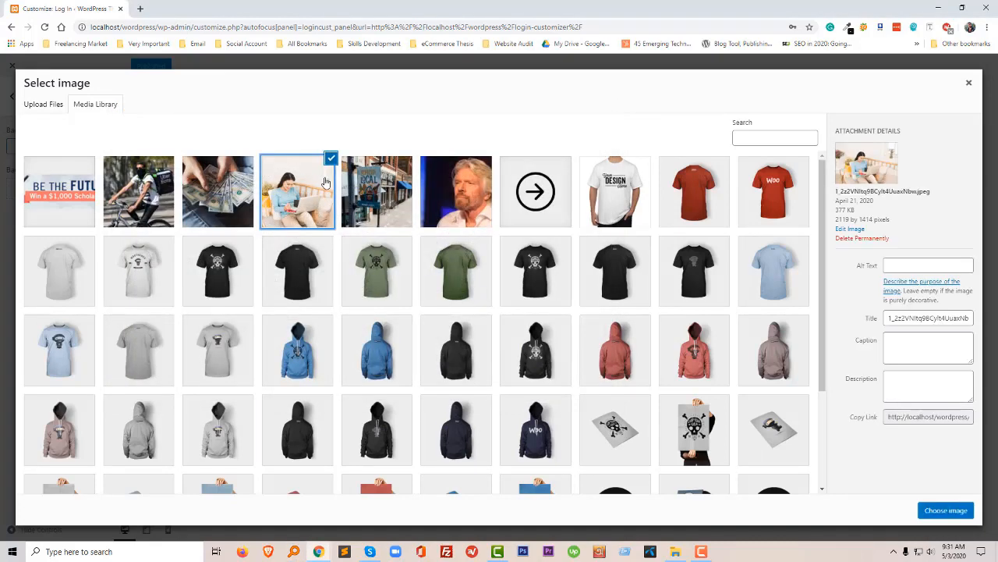
click(953, 510)
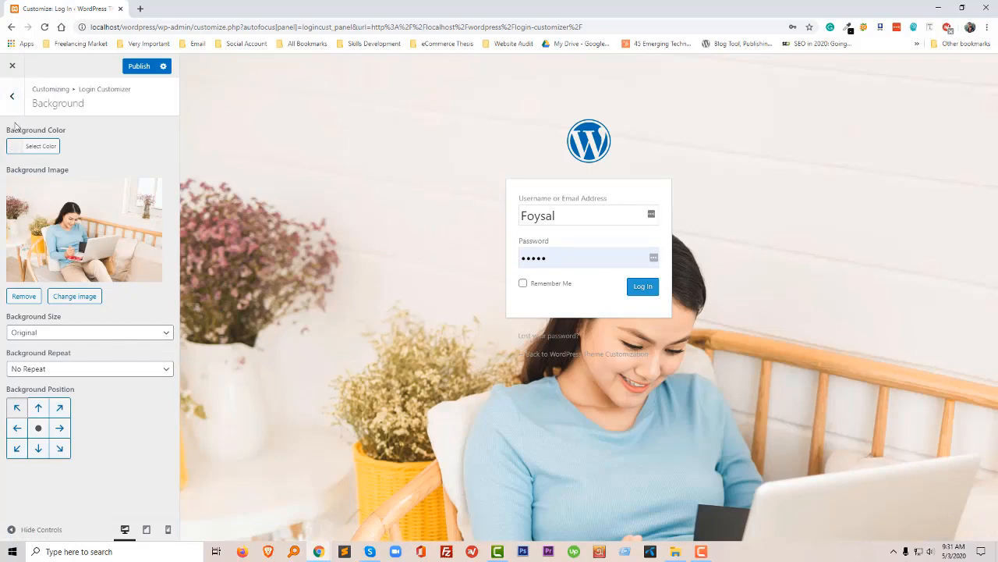
click(12, 95)
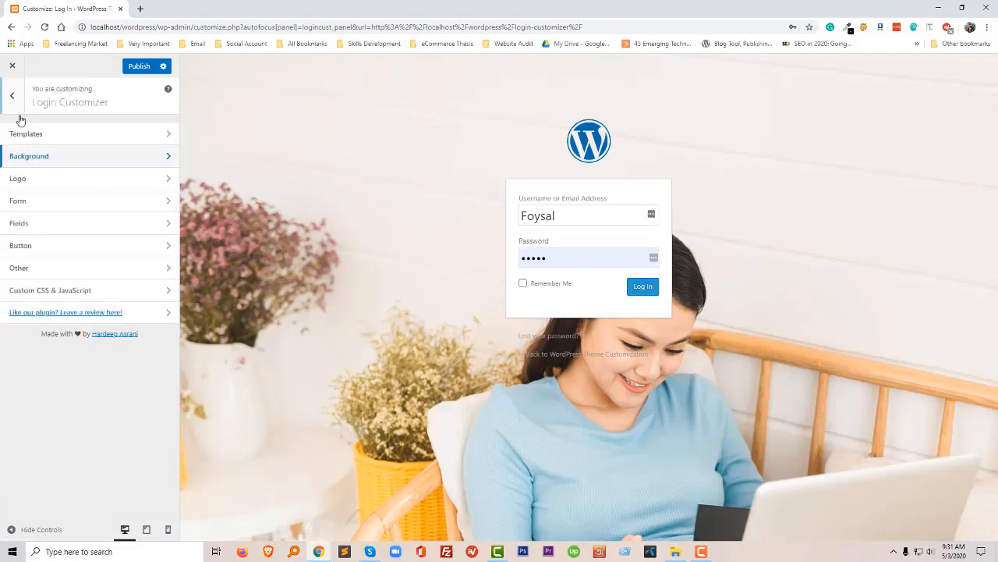
Step: Set the login page's logo to the vinyl record image cd_4_flat.jpg from the media library
click(31, 179)
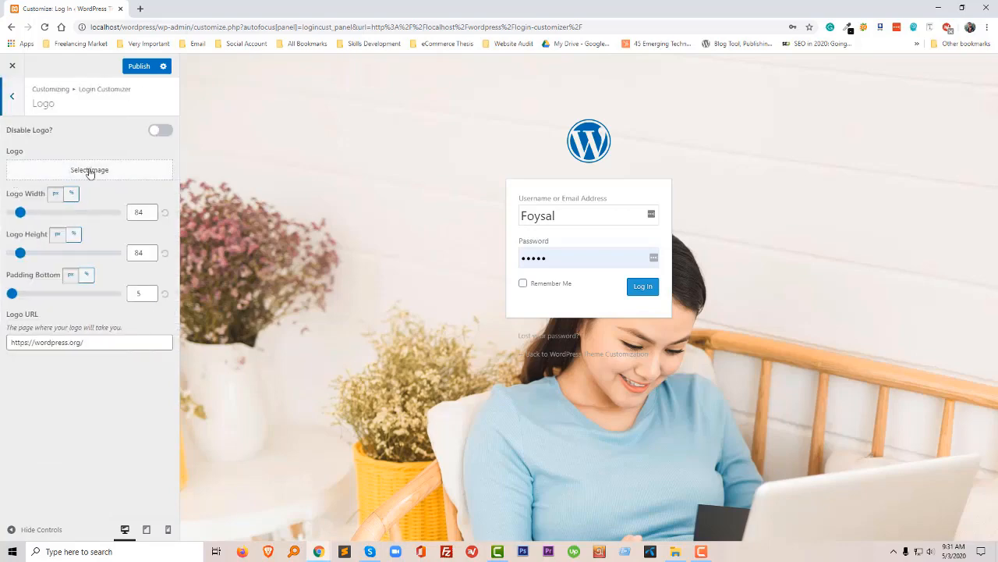
click(89, 171)
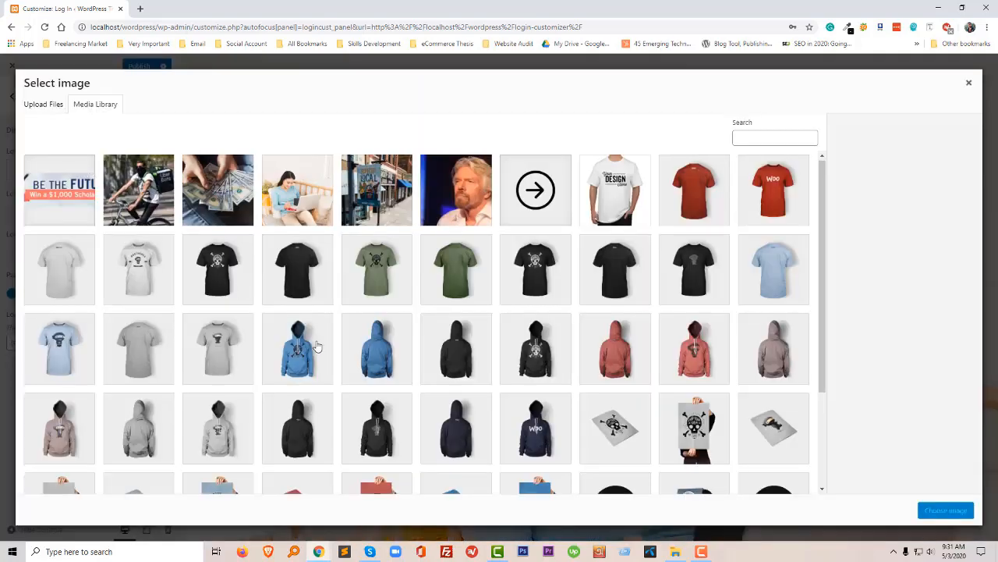
scroll(317, 347, down, 3)
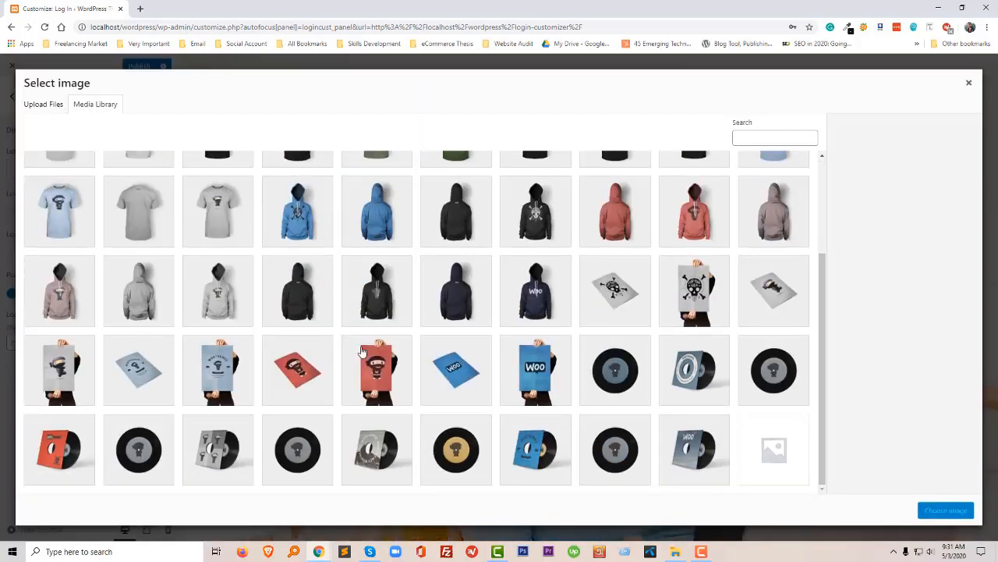
click(462, 456)
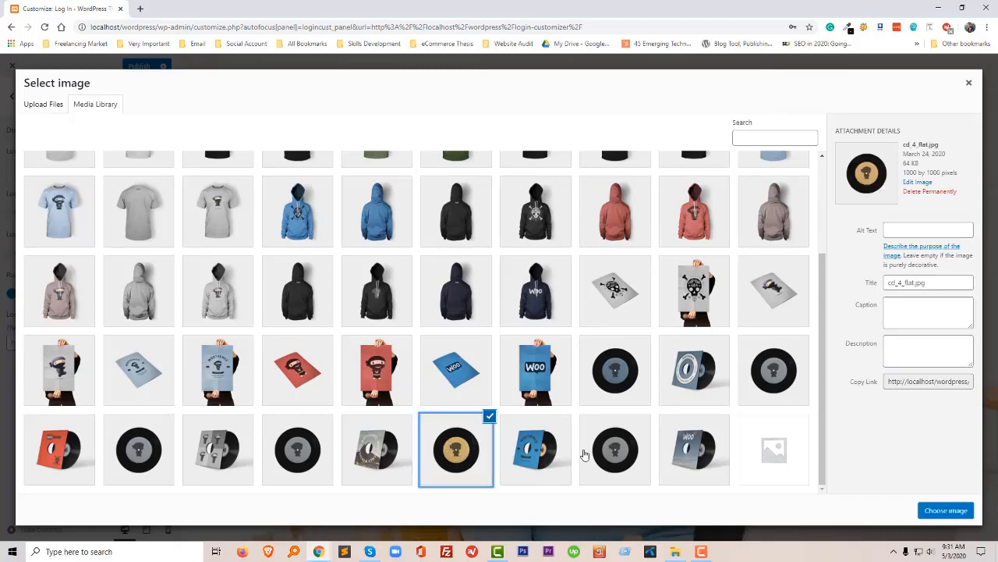
click(928, 512)
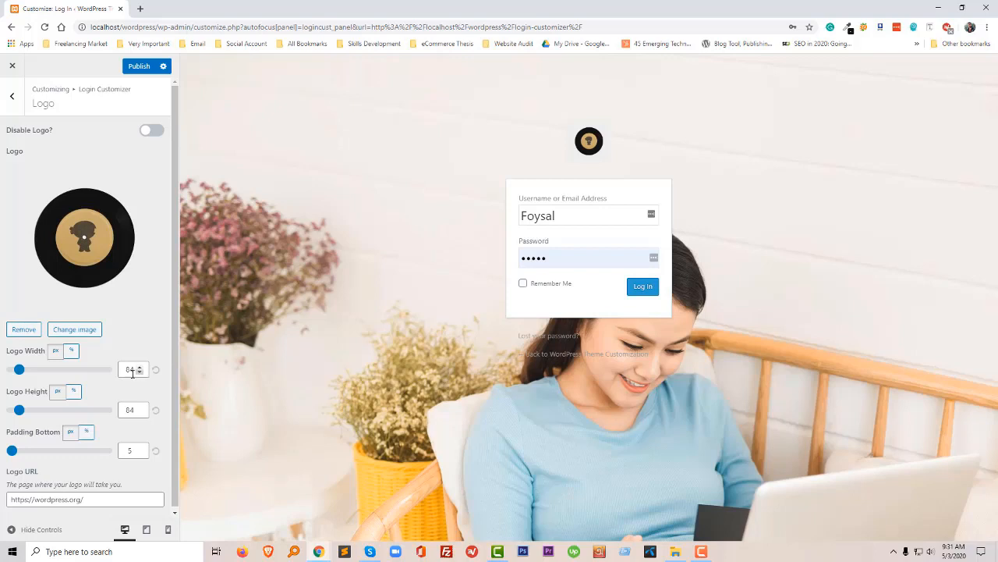
click(14, 100)
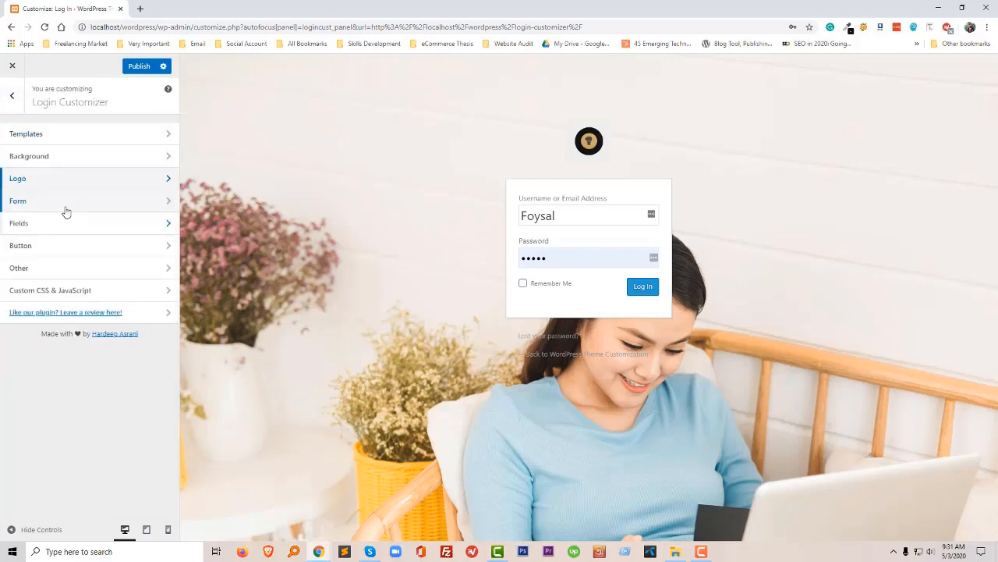
Step: Set the login form's corner radius to 5 and its shadow spread to 30
click(70, 205)
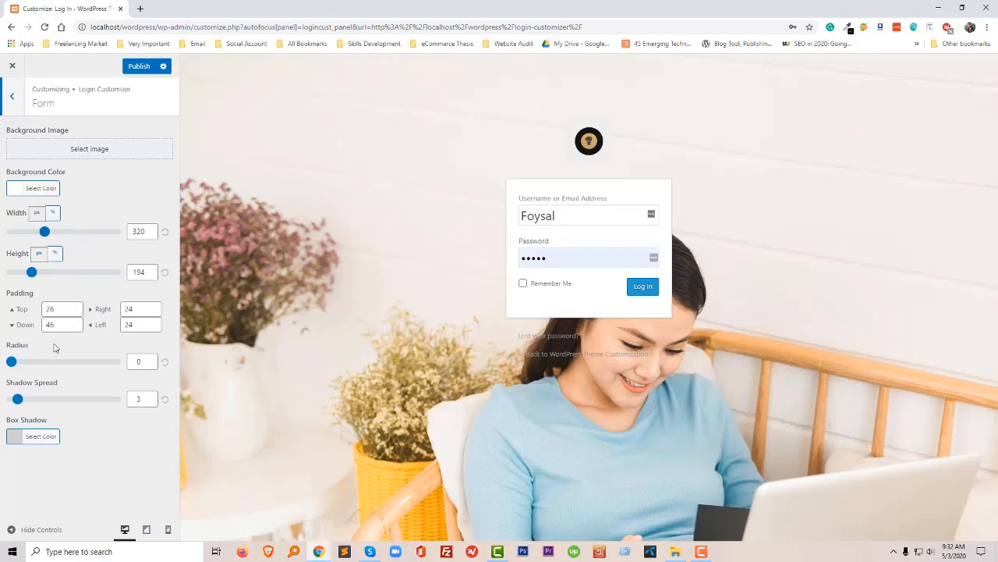
click(137, 362)
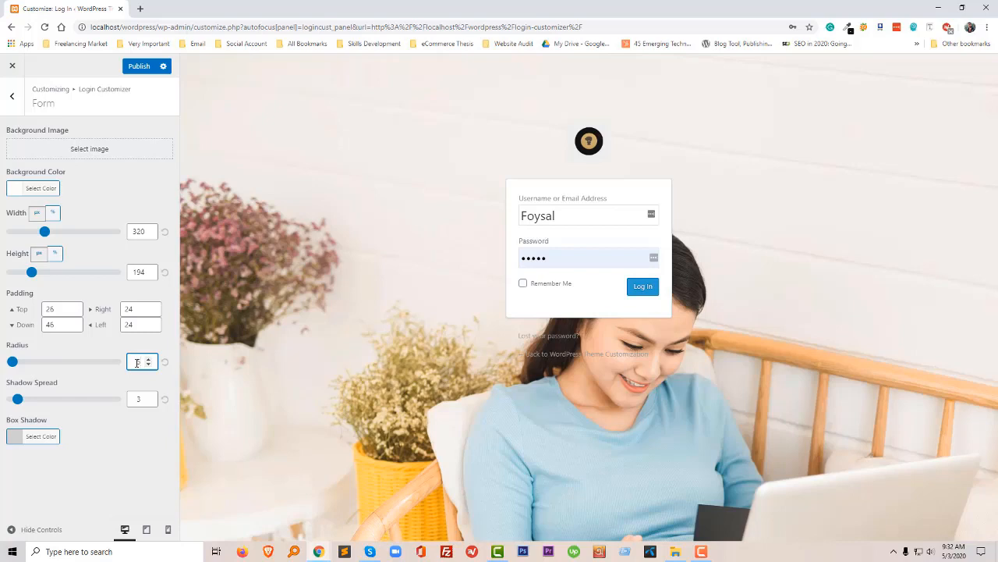
text(5)
click(105, 450)
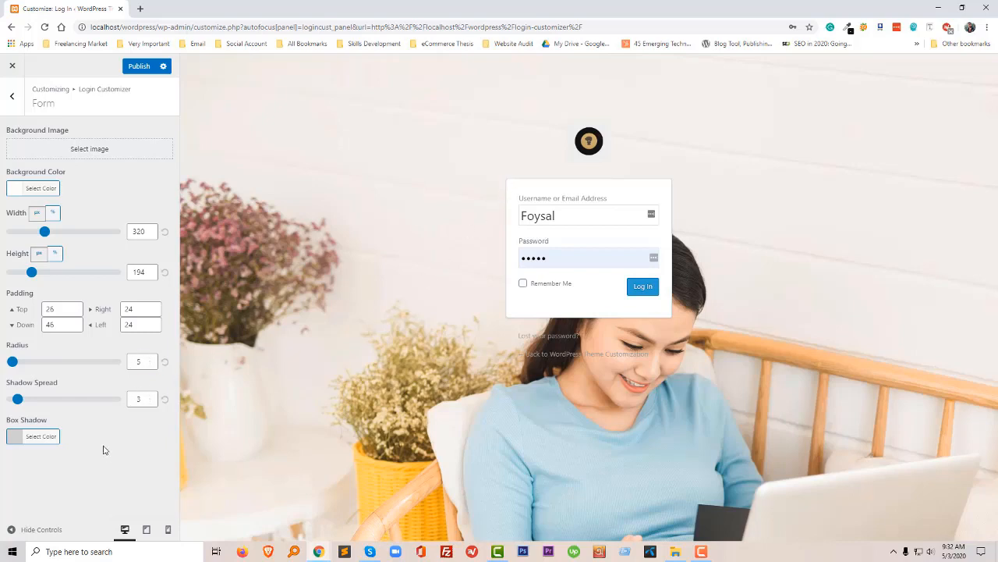
click(141, 400)
text(0)
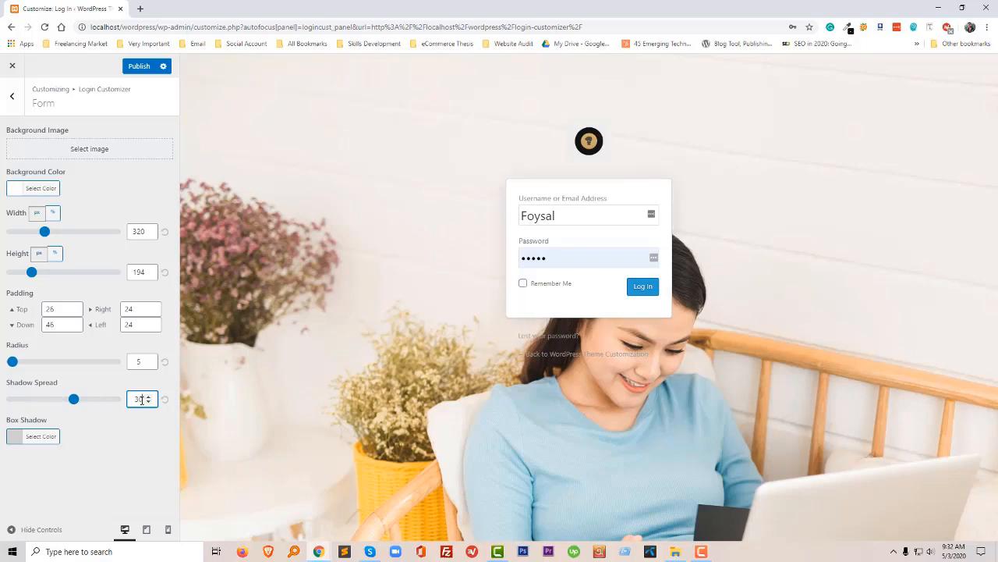
click(119, 443)
click(13, 99)
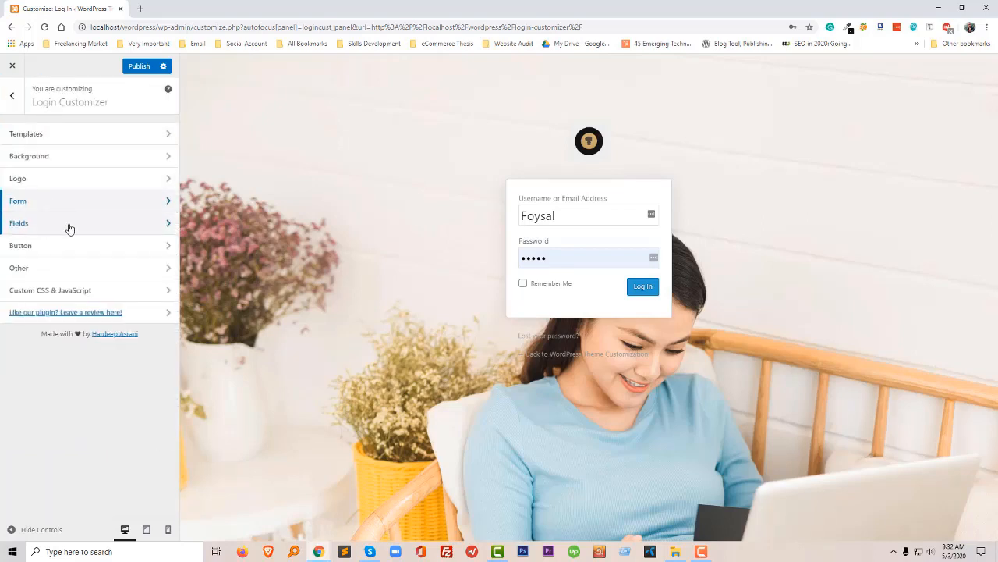
Step: Review the login field style options, and change the fields' background color to light grey
click(70, 227)
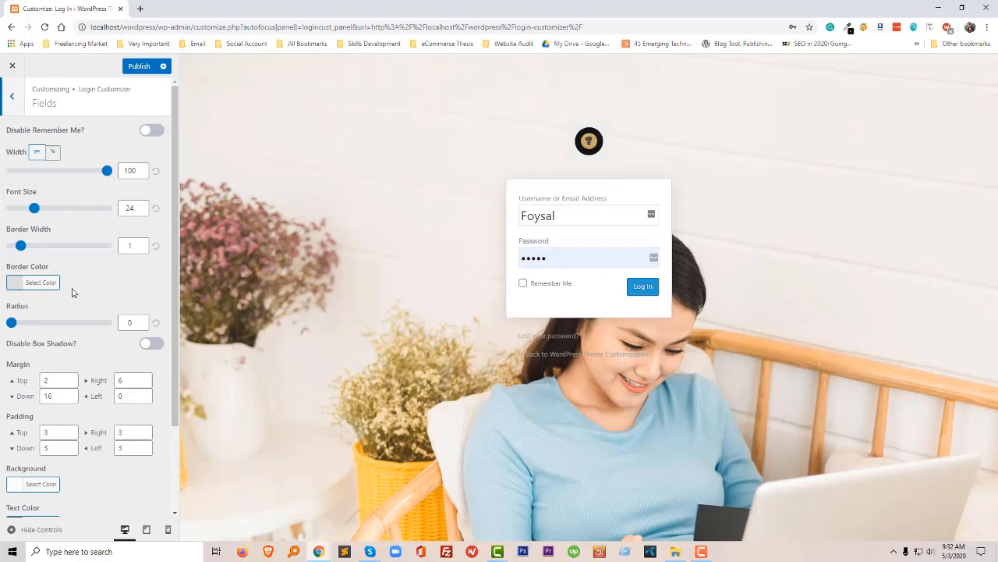
scroll(72, 291, down, 3)
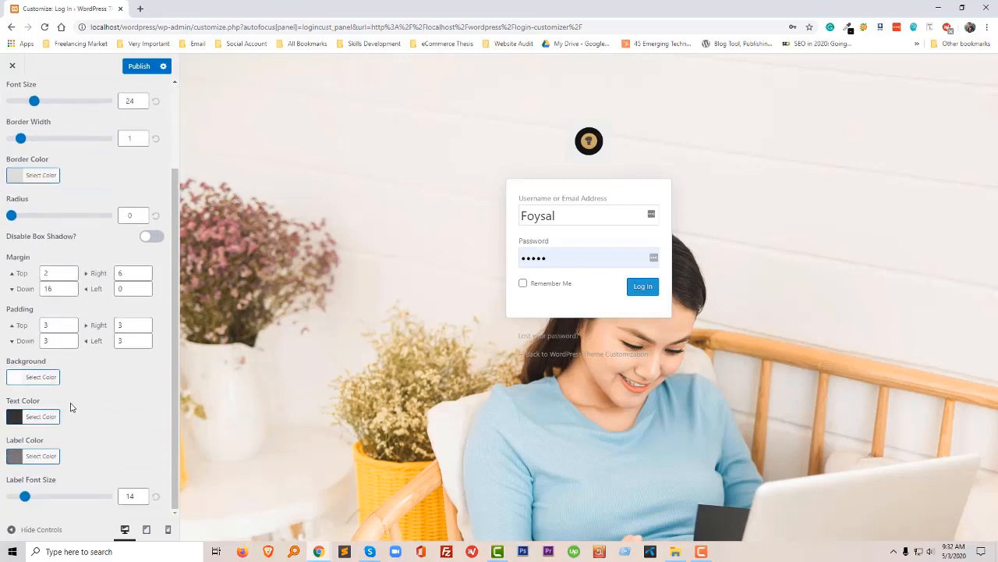
scroll(74, 400, up, 3)
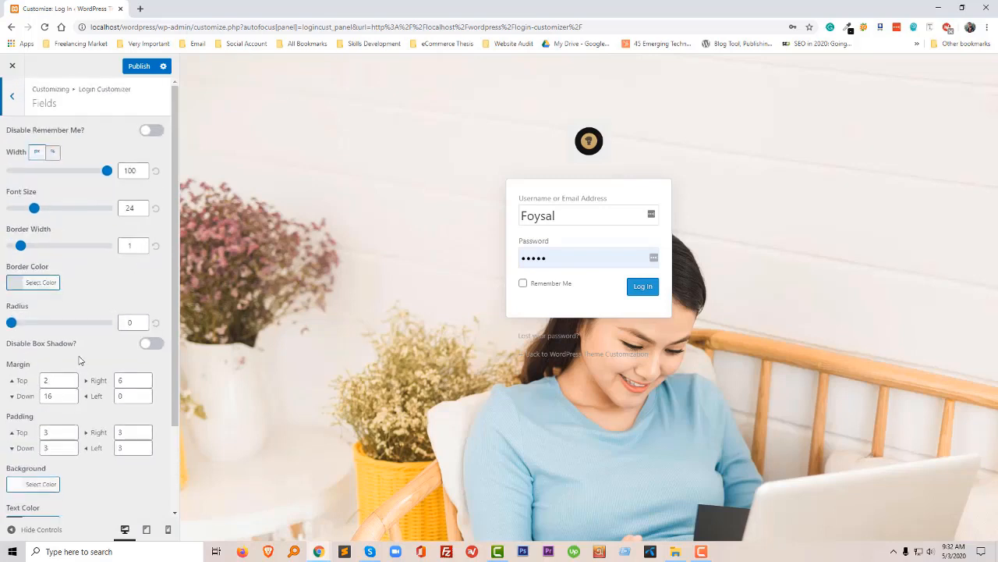
scroll(78, 359, down, 2)
click(14, 434)
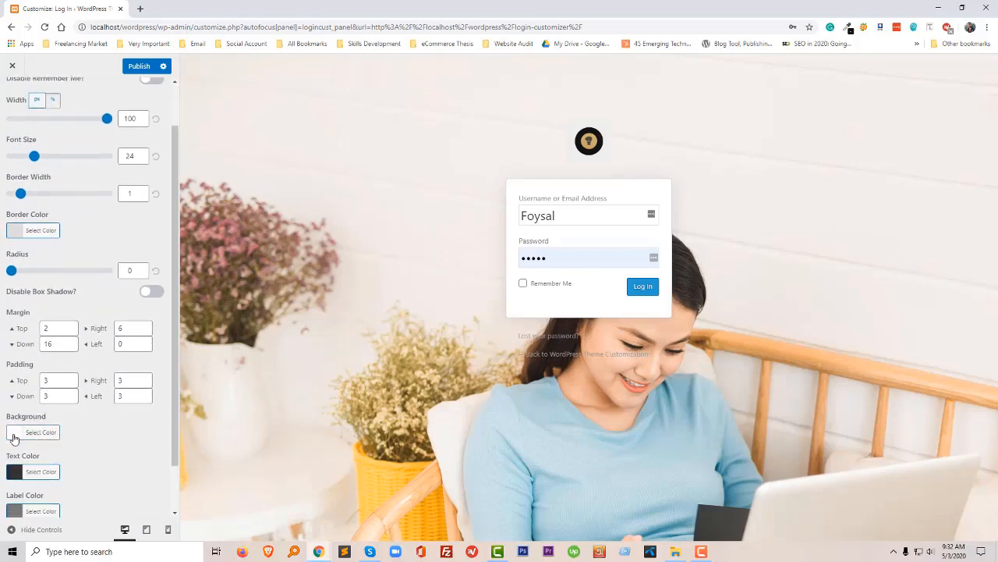
double_click(74, 433)
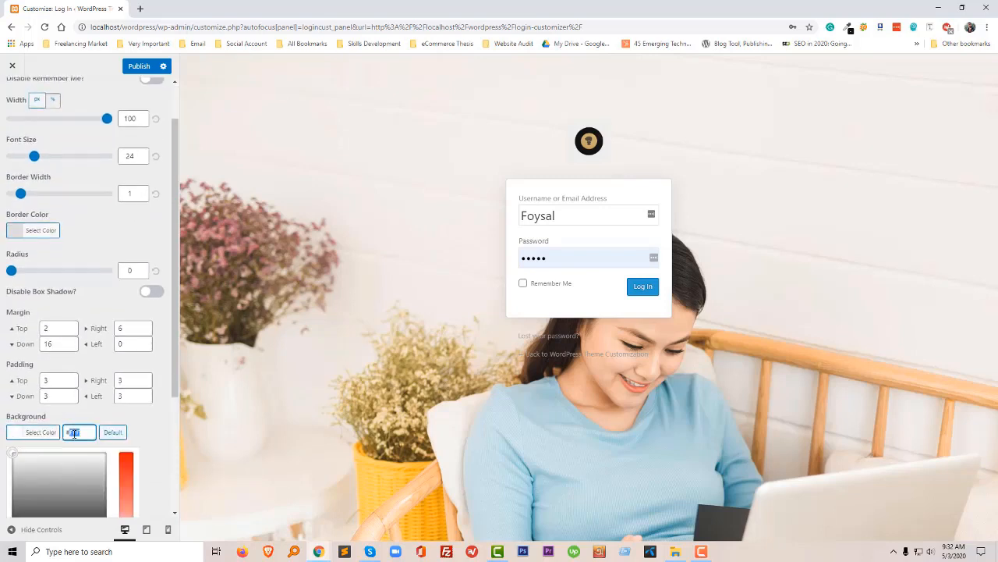
text(#dfd)
click(18, 434)
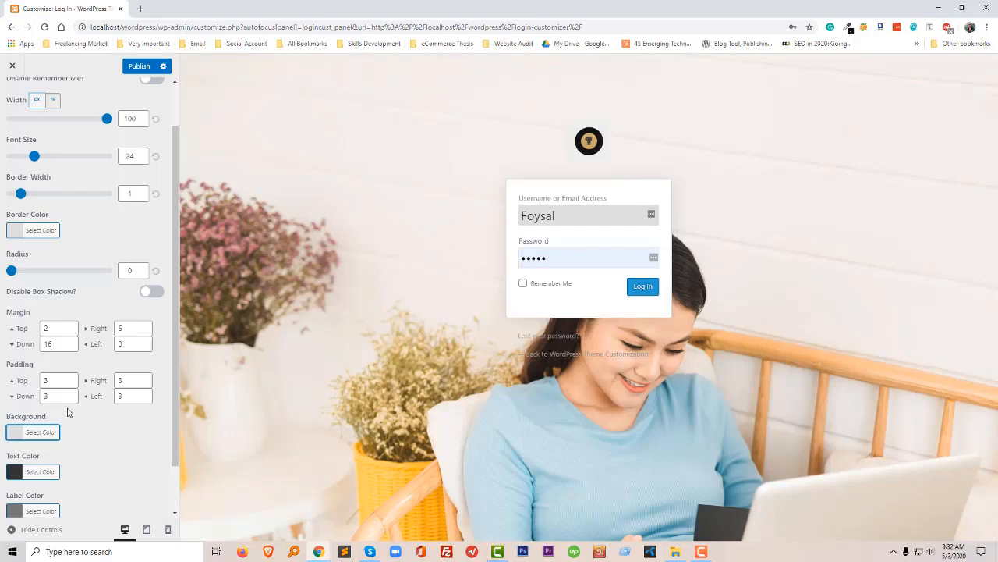
scroll(68, 412, down, 1)
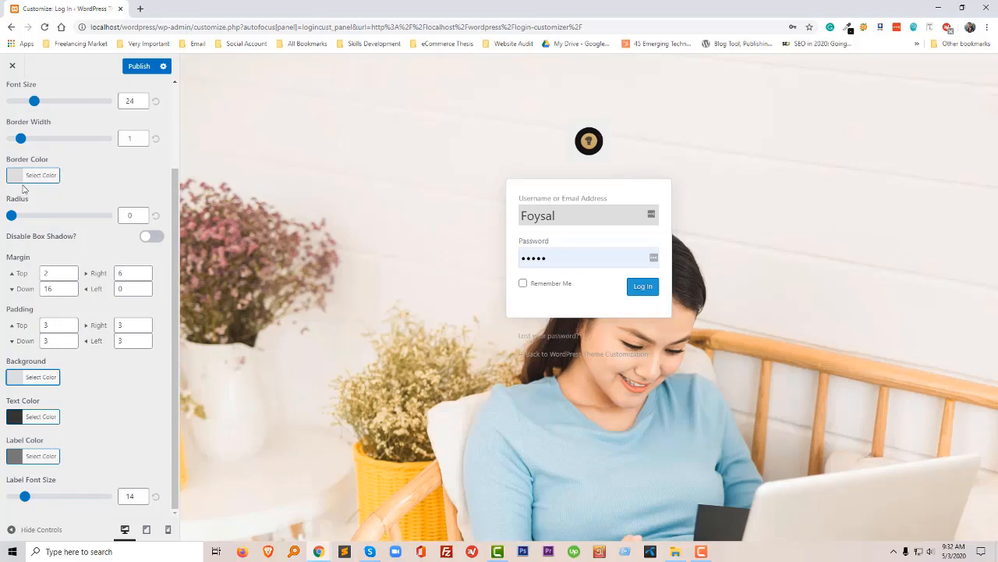
scroll(22, 117, up, 3)
click(17, 97)
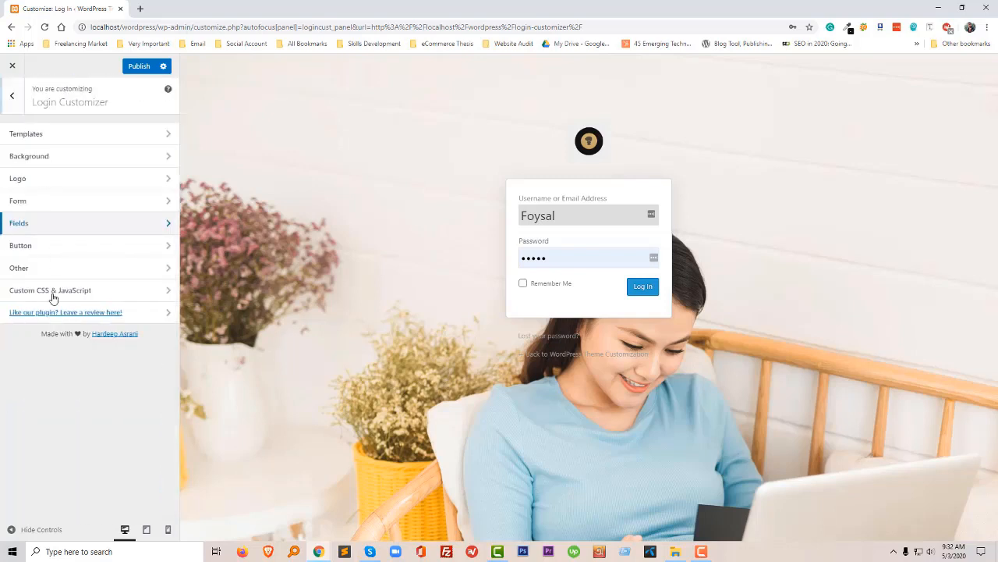
Step: Review the login button's size options, and set the button's font size to 14
click(45, 246)
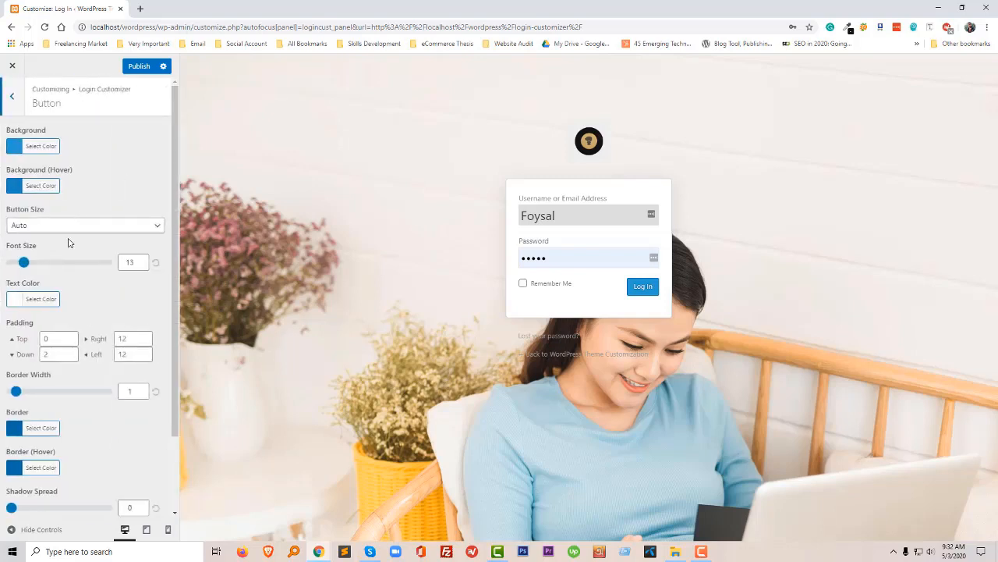
click(83, 225)
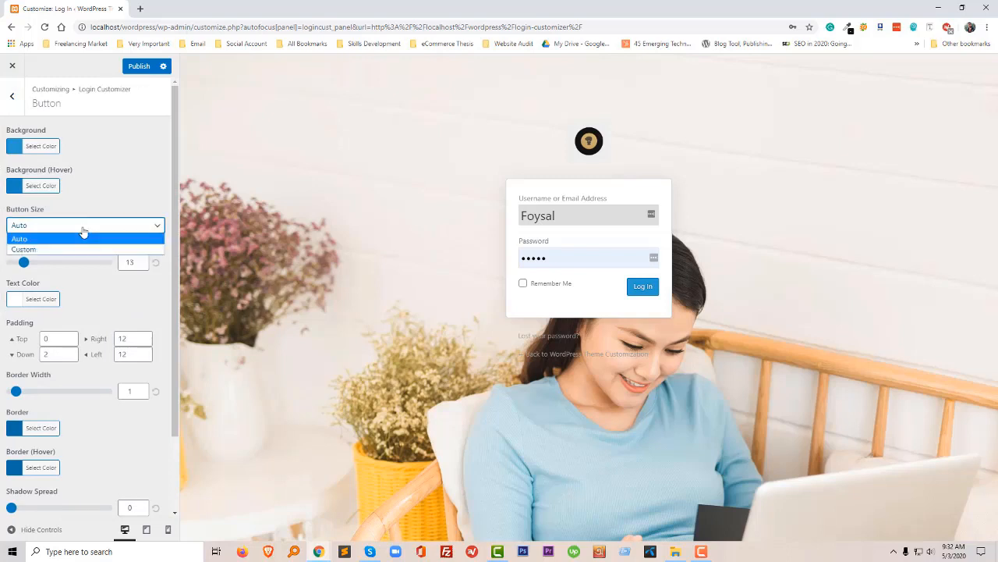
click(82, 227)
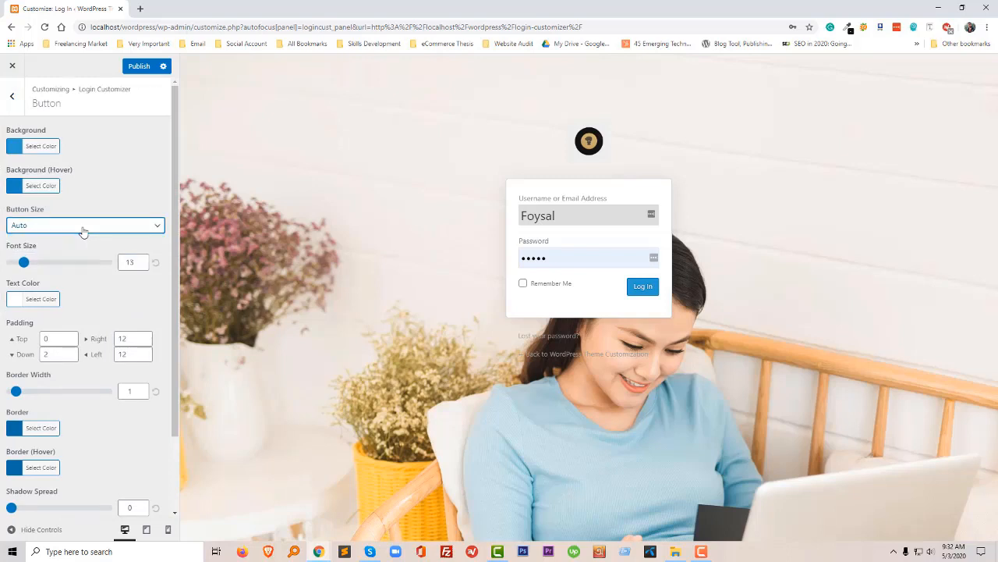
click(137, 260)
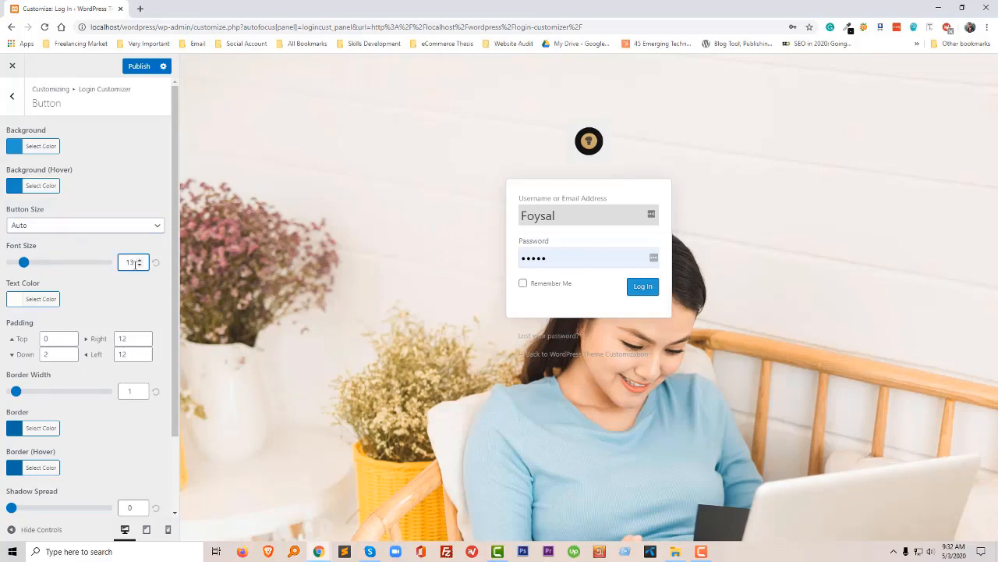
click(138, 261)
click(138, 264)
Step: Review the remaining button style options, and set the login button's background color to red #dd3333
scroll(71, 323, down, 1)
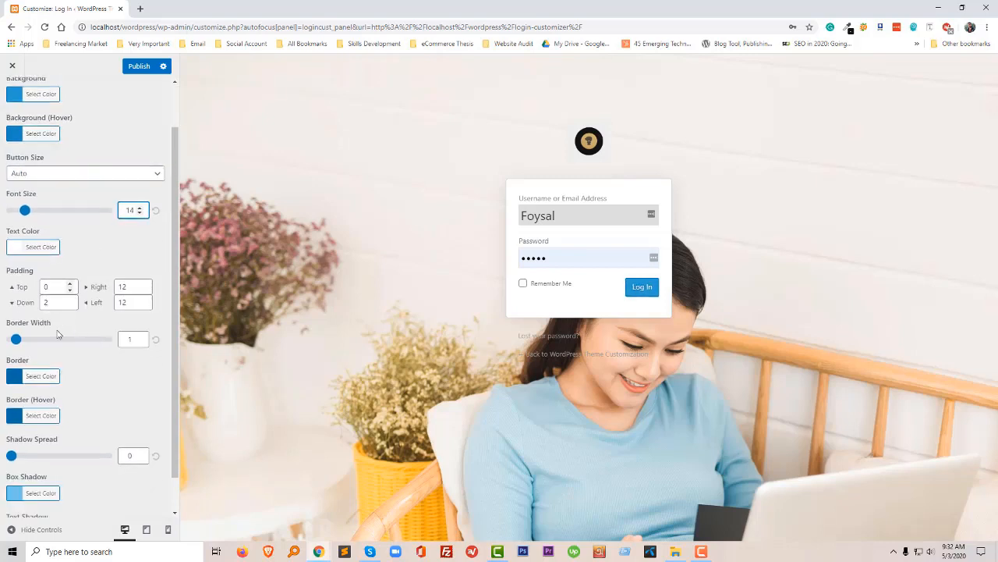
scroll(25, 426, down, 1)
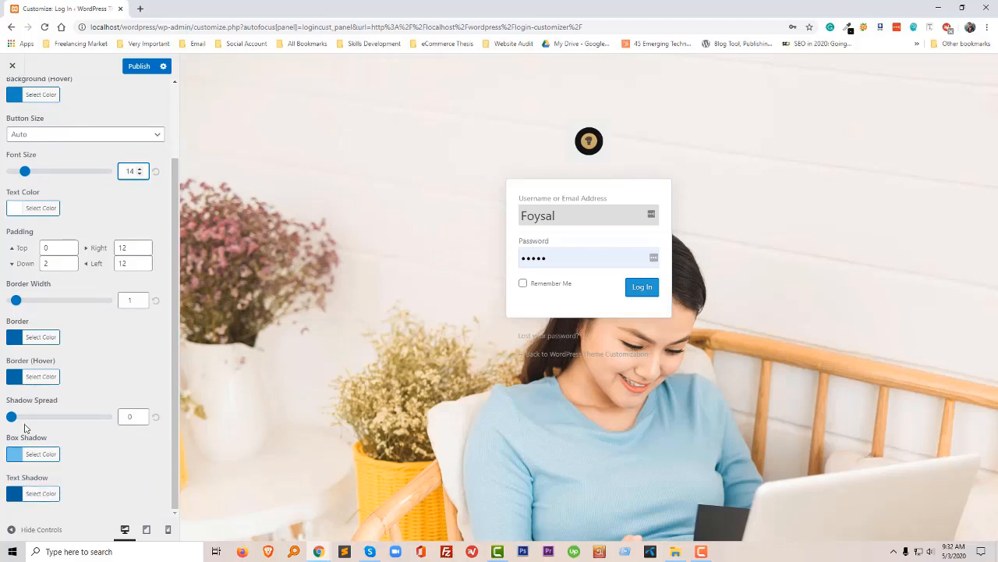
scroll(56, 296, up, 2)
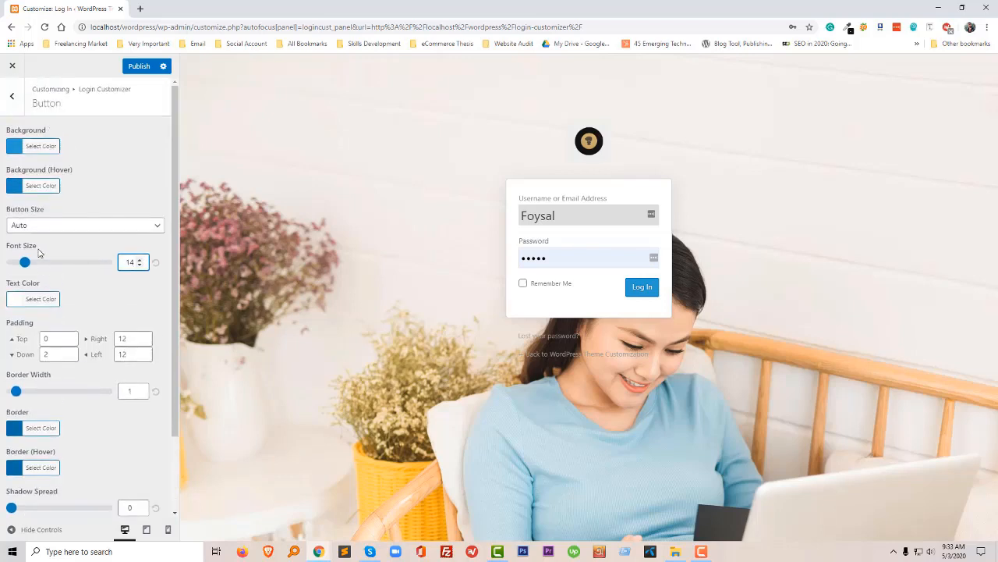
click(14, 149)
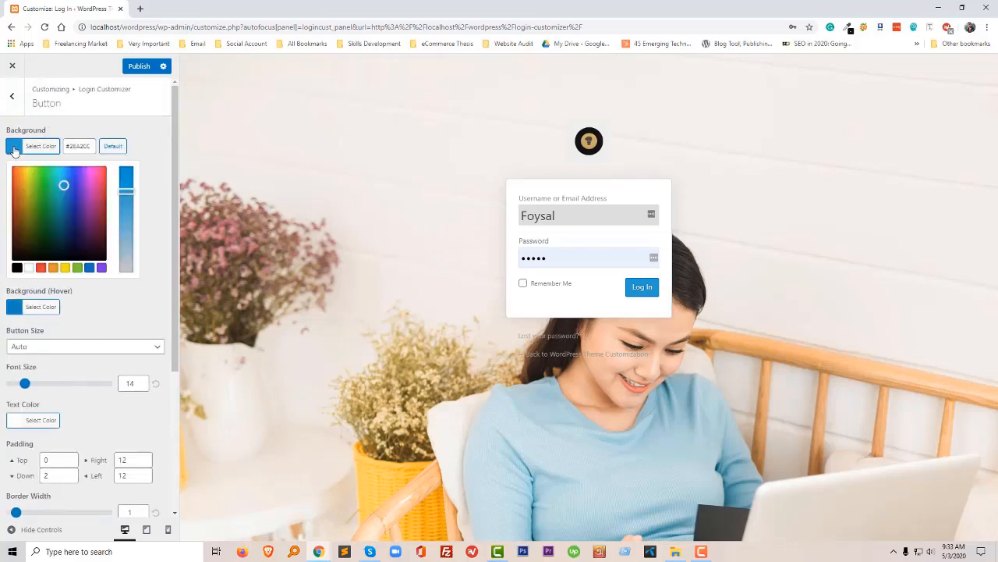
click(42, 268)
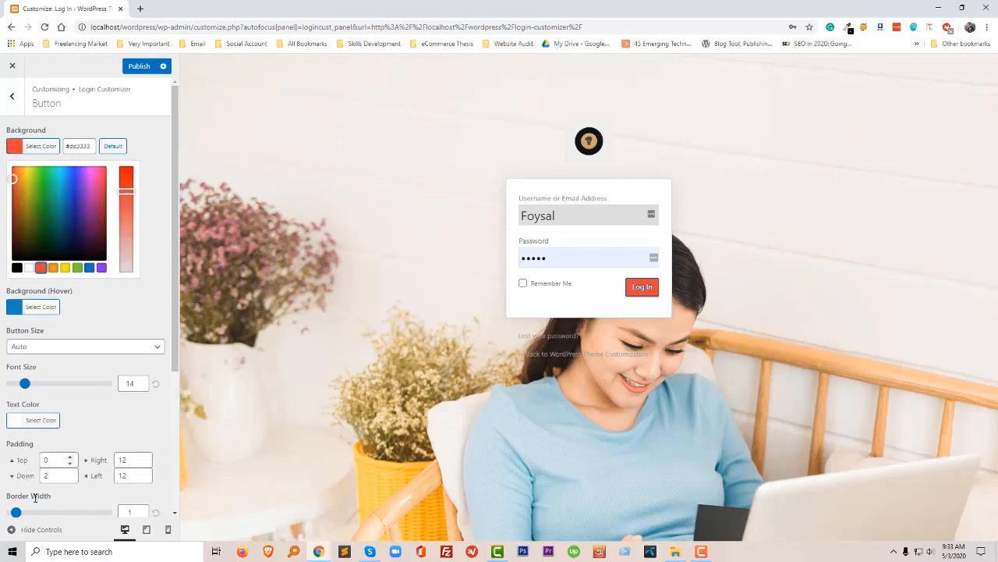
Step: Set the login button's border color to orange #ef6237
scroll(39, 503, down, 1)
click(17, 446)
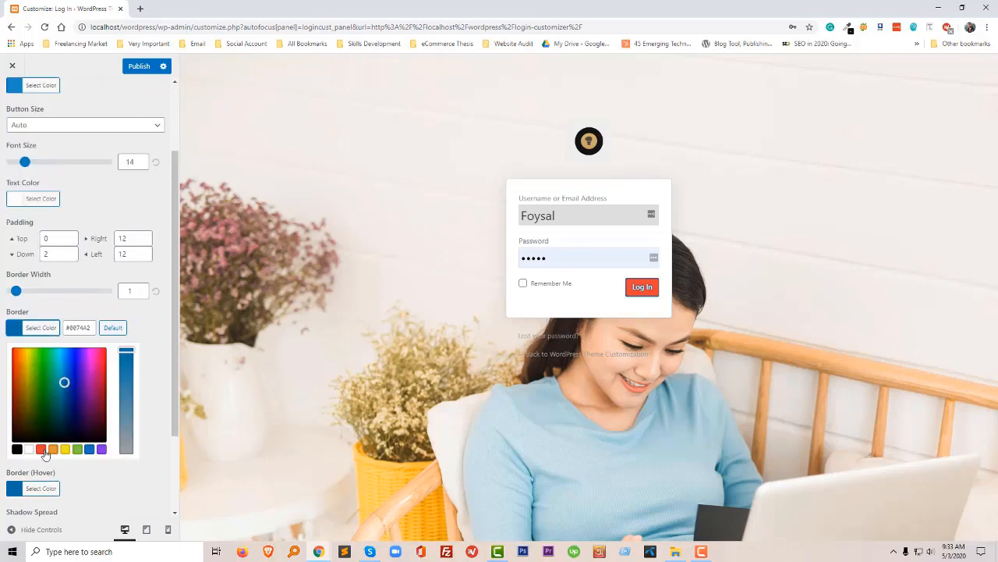
click(40, 448)
click(16, 357)
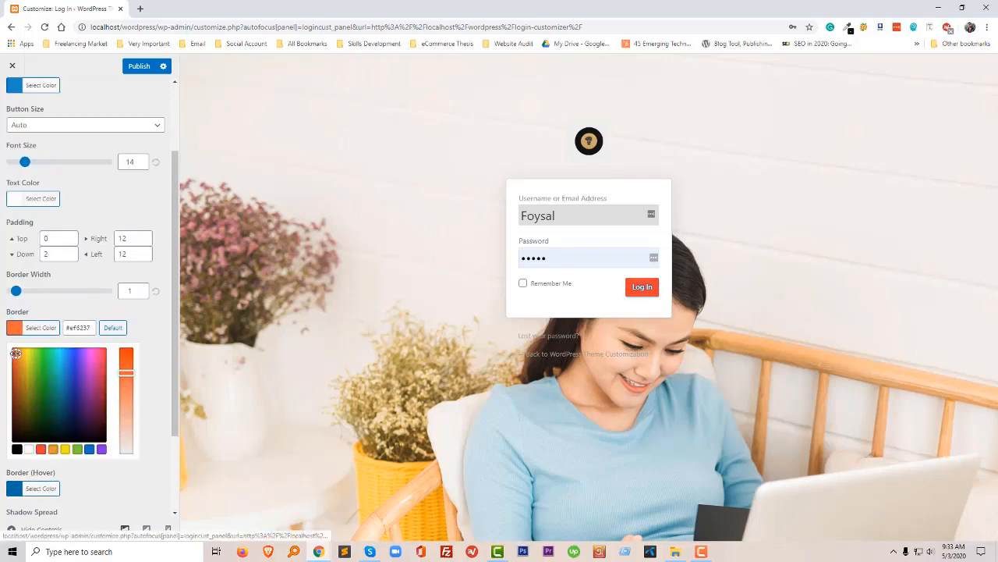
Step: Set the login button's box shadow color to white
scroll(29, 429, down, 1)
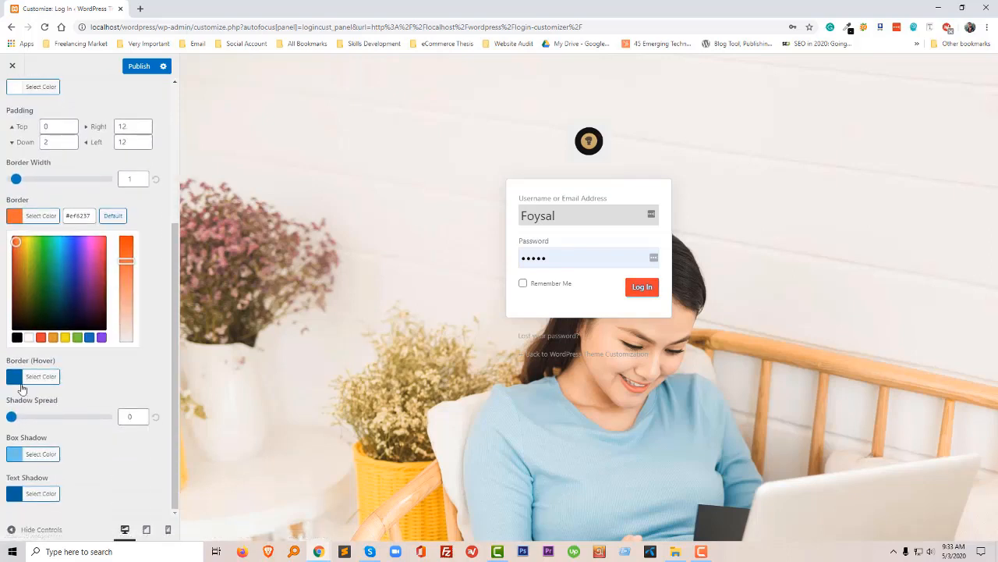
click(35, 455)
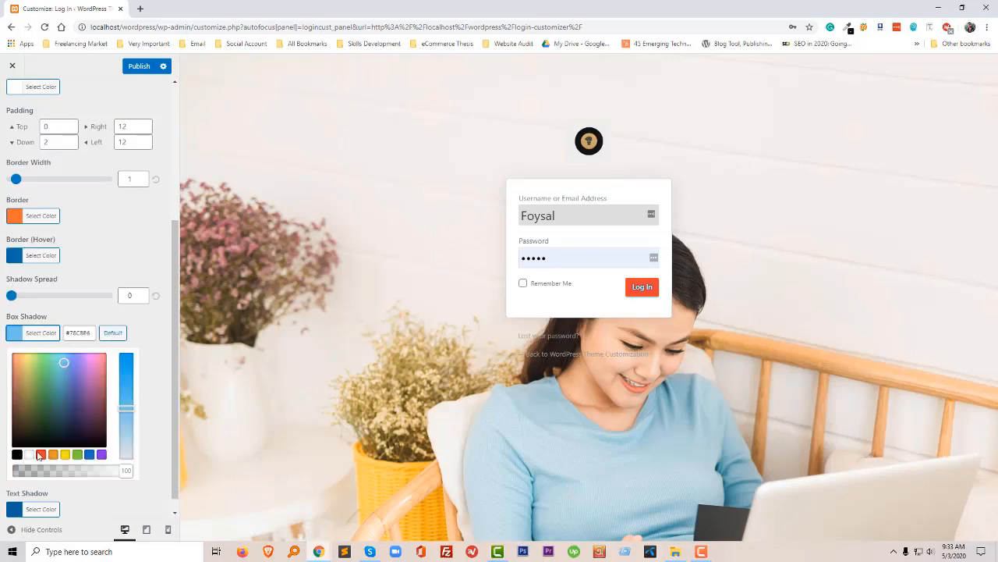
click(40, 455)
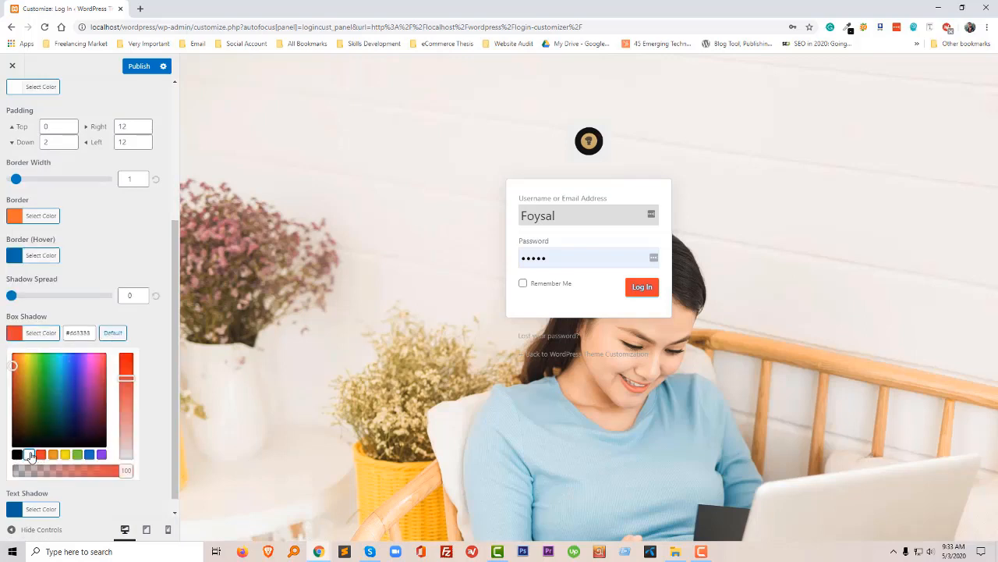
click(30, 454)
click(14, 334)
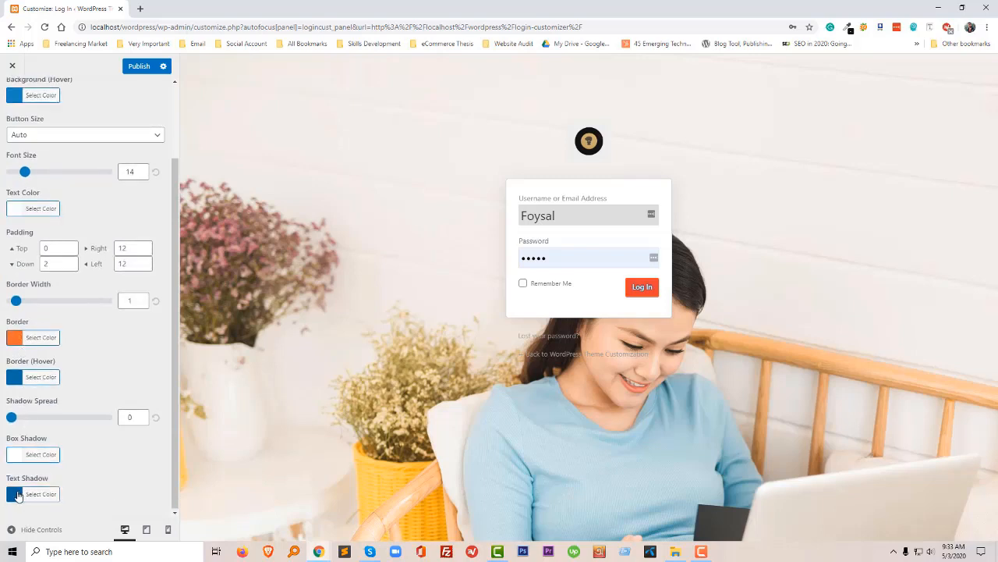
Step: Try white as the login button's text shadow color, and try restoring the default #006799
click(20, 492)
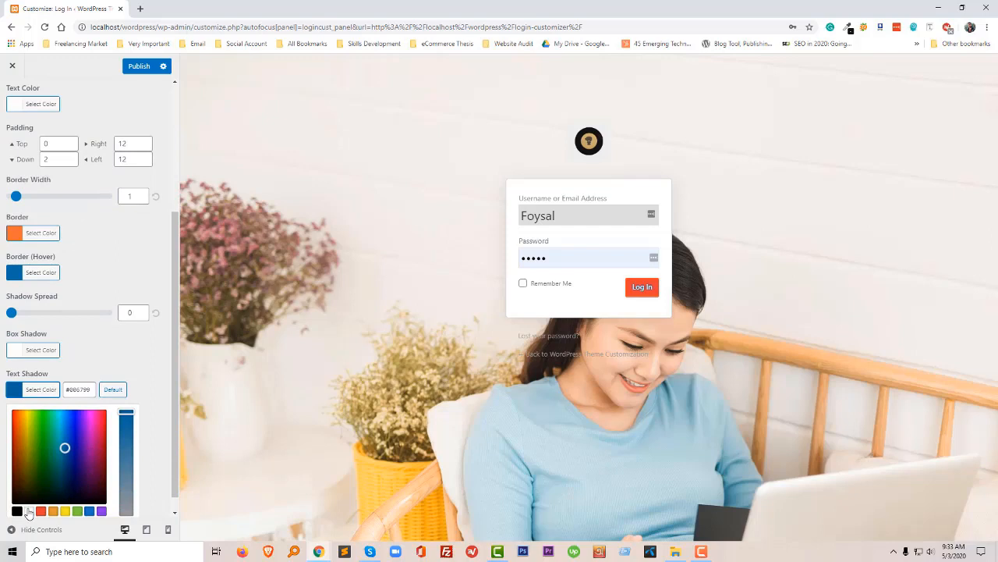
click(29, 511)
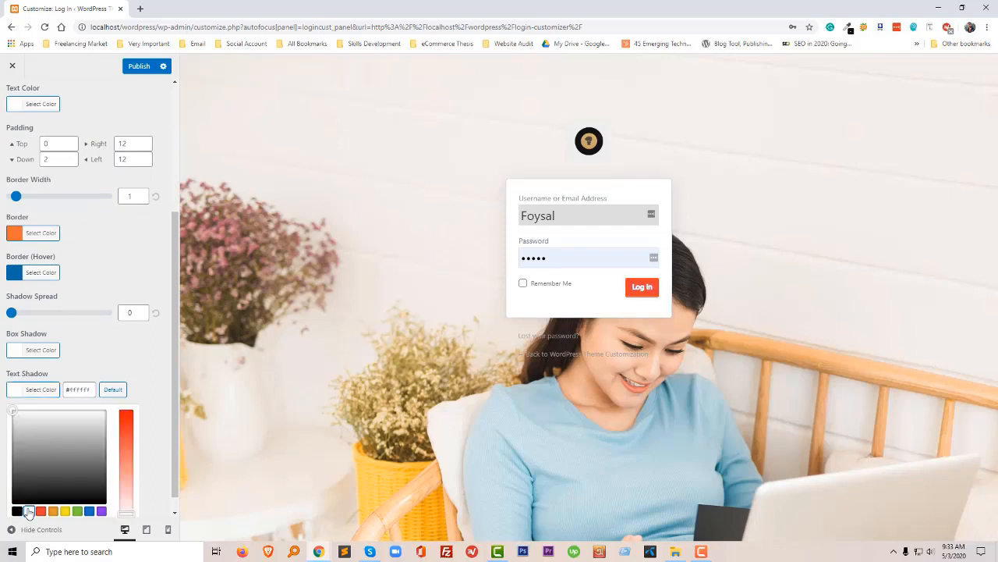
double_click(79, 388)
text(006799)
click(121, 389)
click(145, 390)
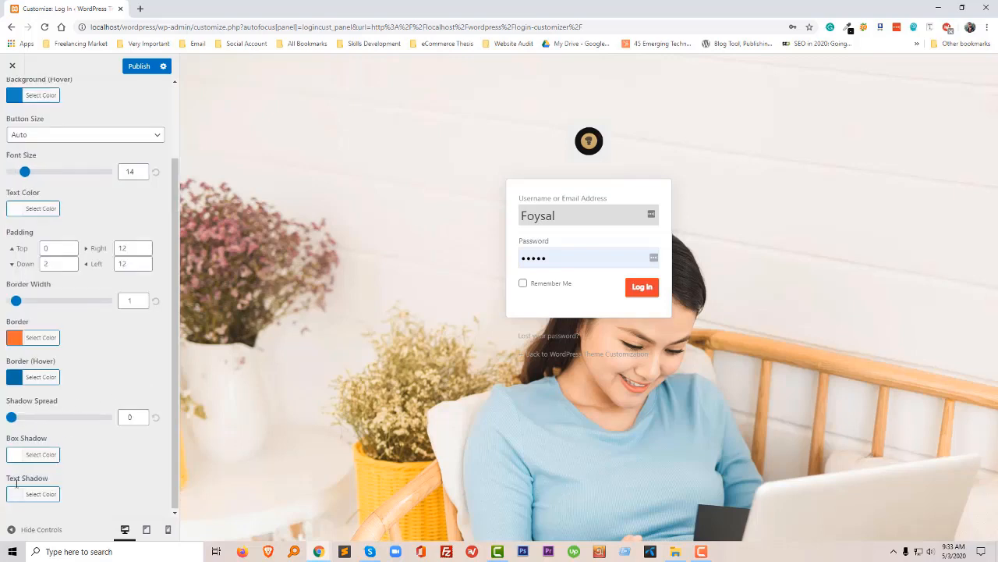
Step: Set the login button's text shadow color to black #000000
click(13, 496)
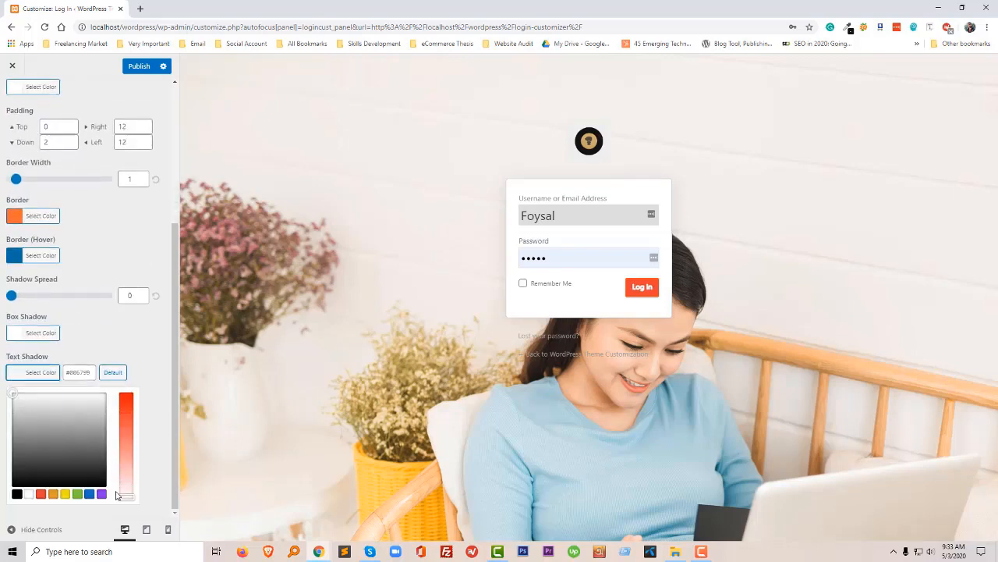
drag(87, 453, 14, 486)
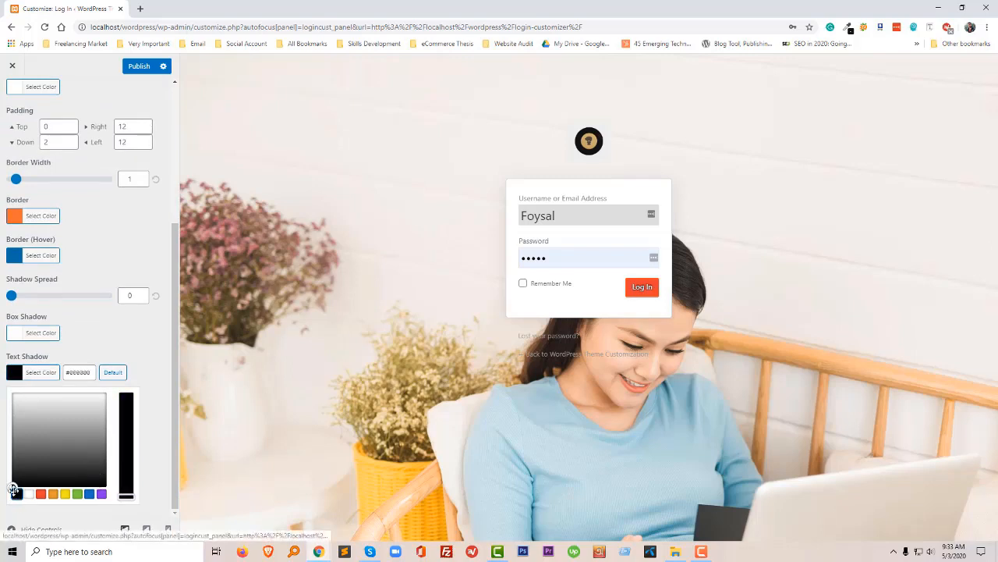
click(129, 336)
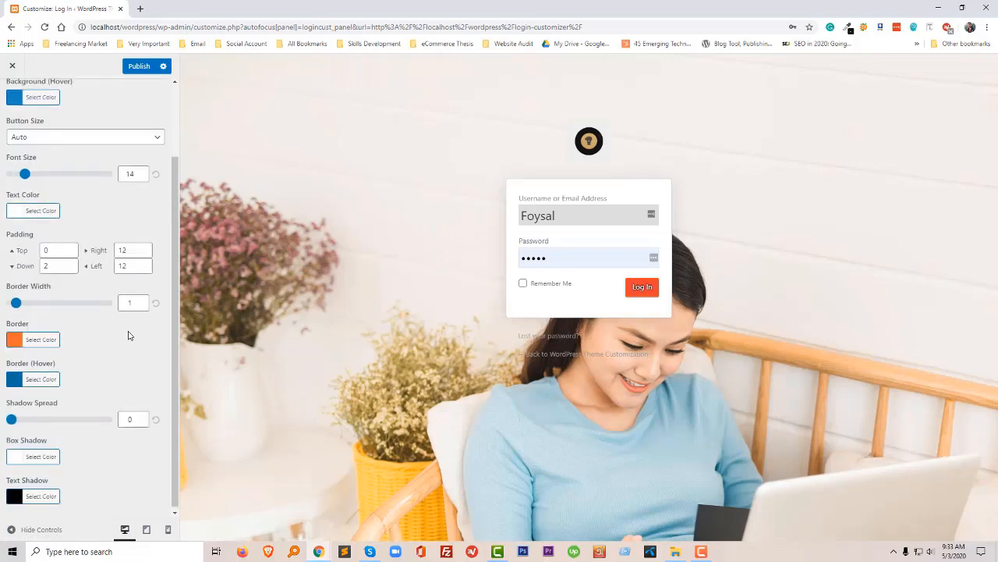
Step: Look over the button style settings, and publish the login page customizations
scroll(113, 319, up, 2)
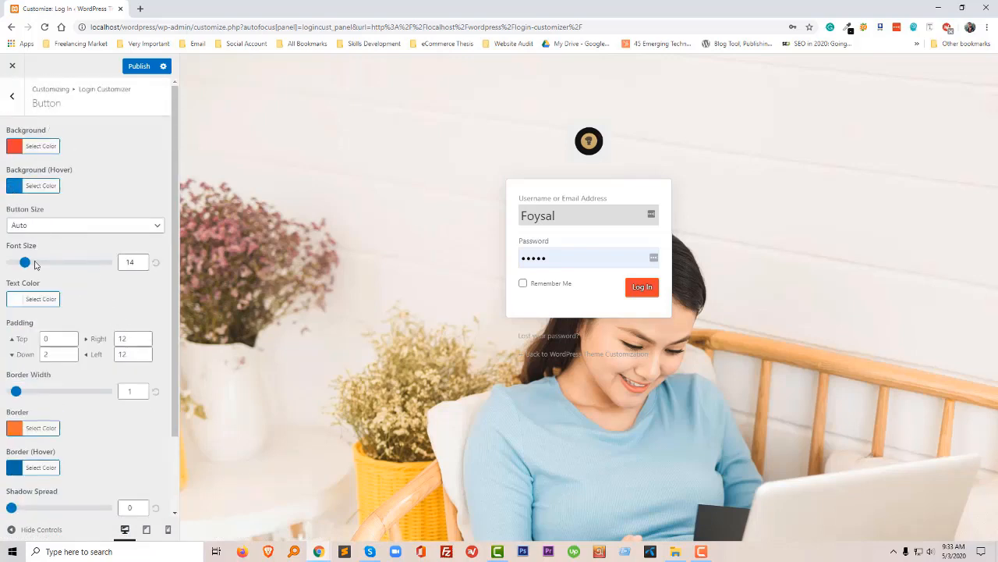
scroll(43, 343, down, 2)
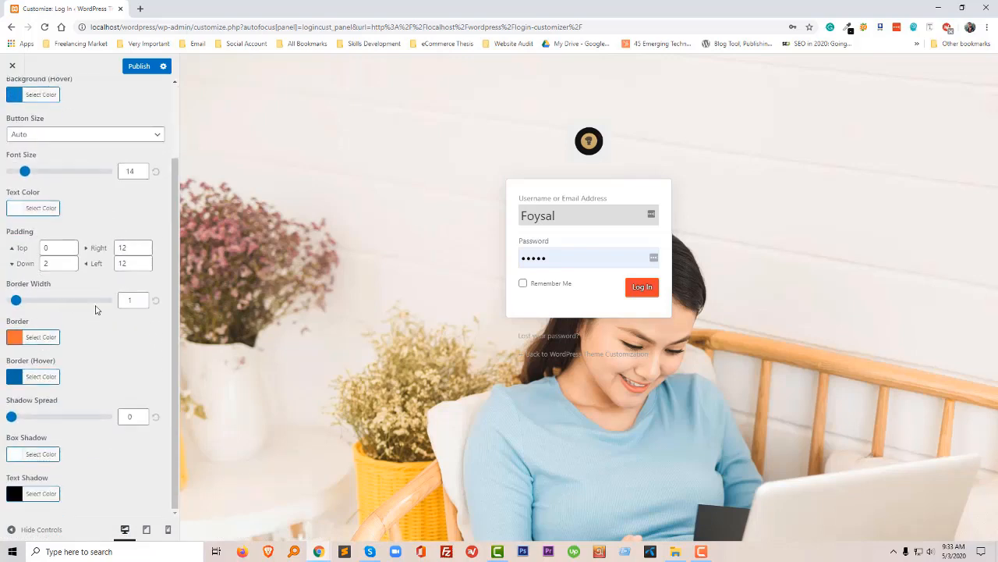
scroll(164, 92, up, 2)
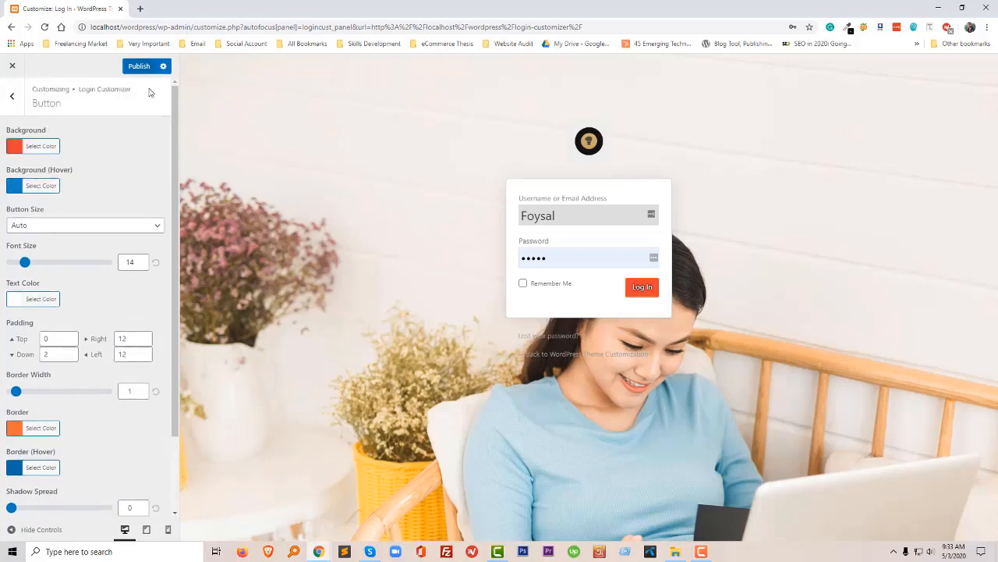
click(138, 67)
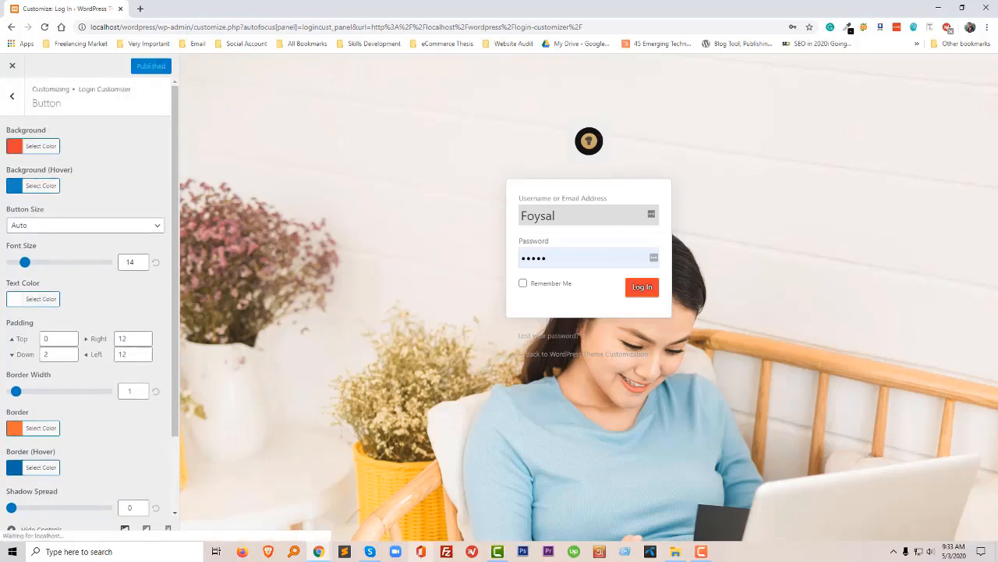
Step: Switch to the incognito browser window and reload the localhost/wordpress/safe/ login page
mouse_move(318, 551)
click(357, 517)
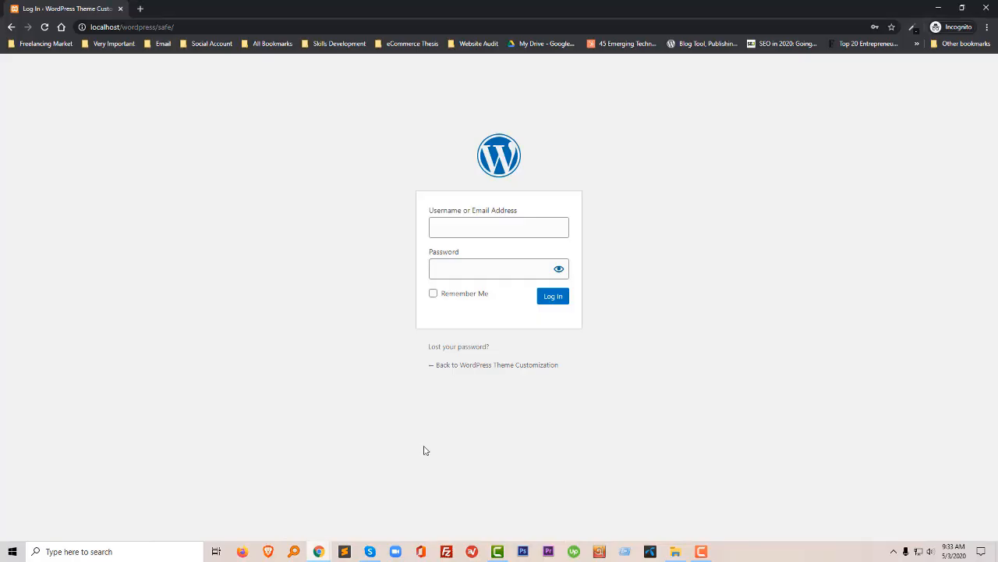
key(F5)
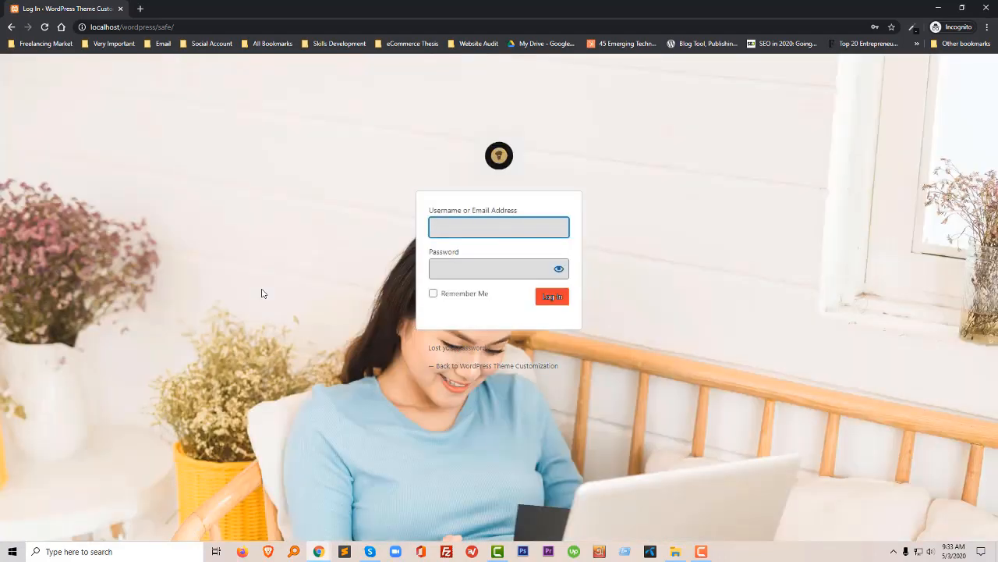
Step: Examine the customized login page's custom URL and its username and password fields
click(350, 188)
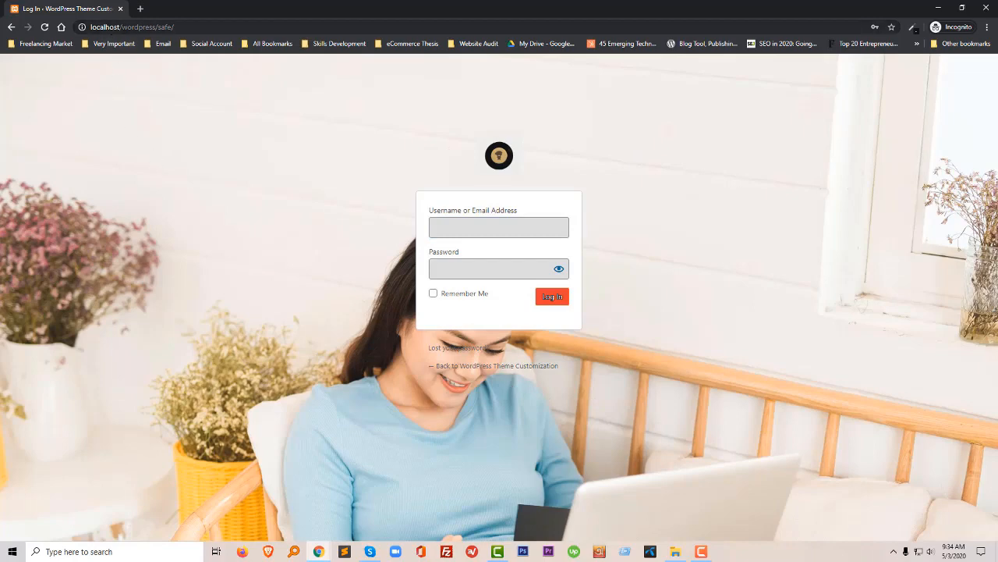
click(163, 27)
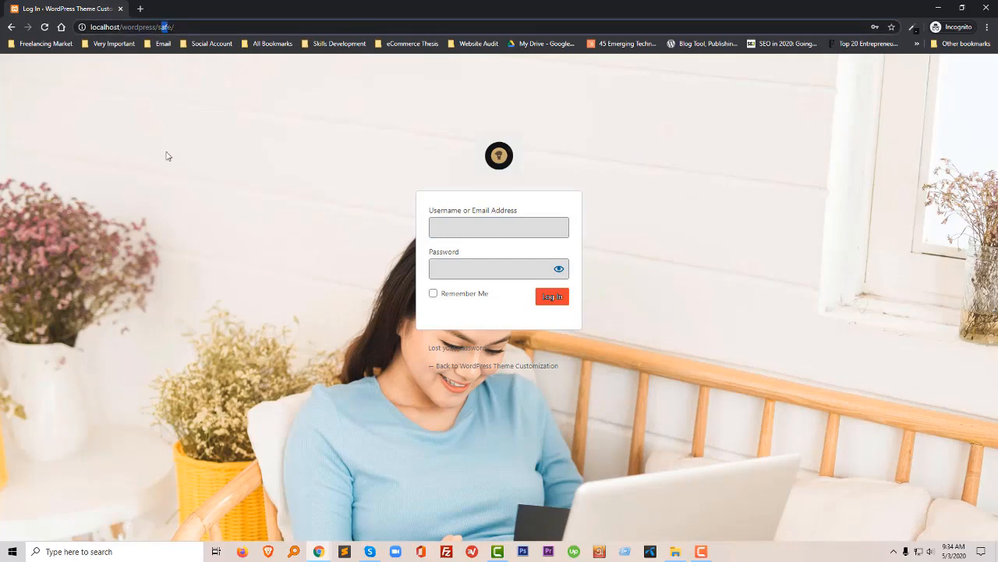
click(479, 270)
click(518, 222)
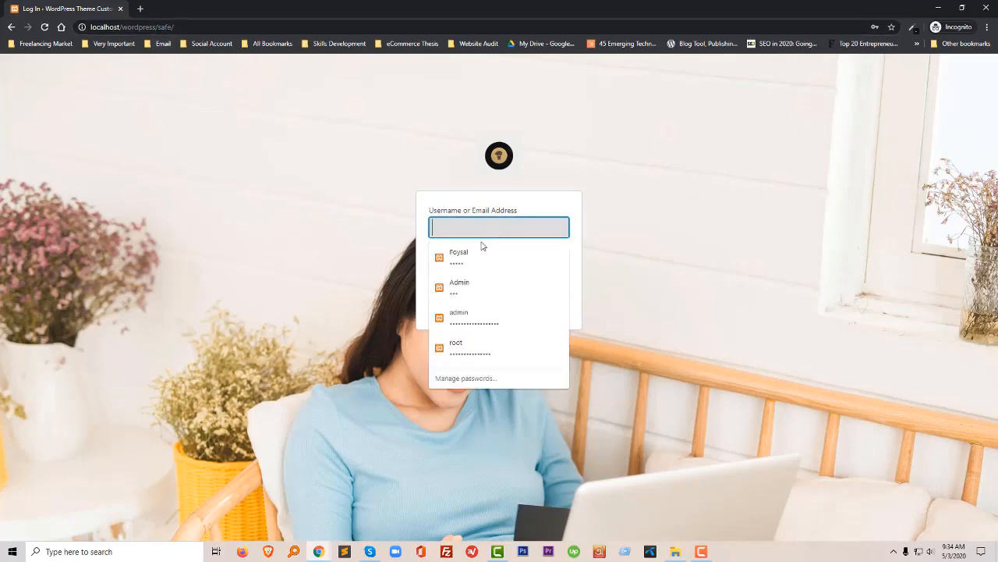
click(693, 264)
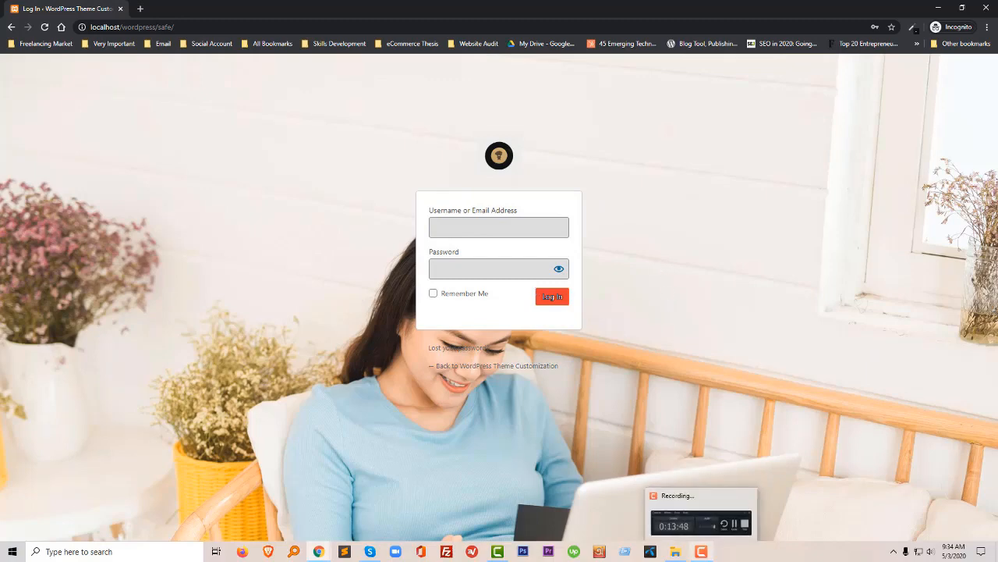
click(702, 551)
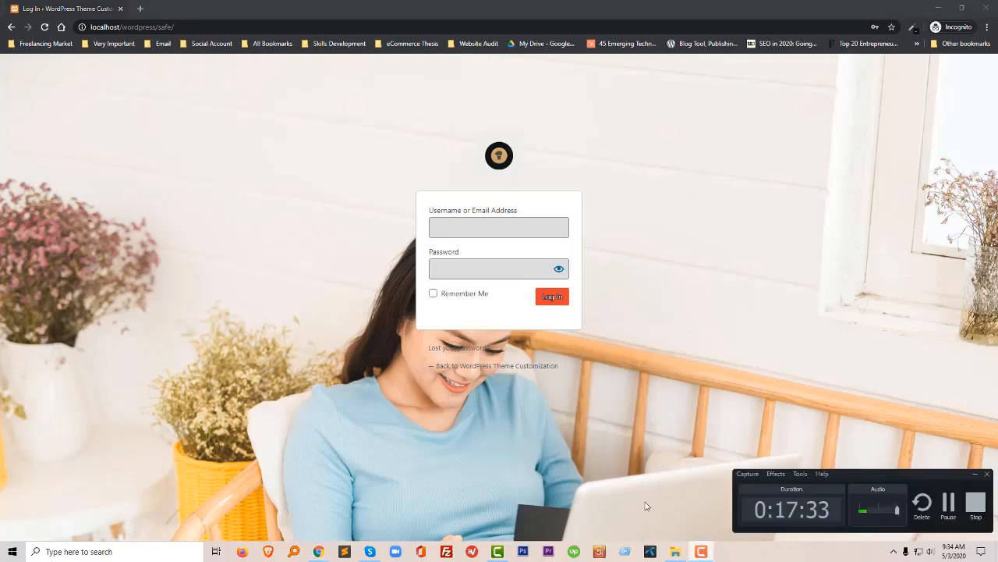